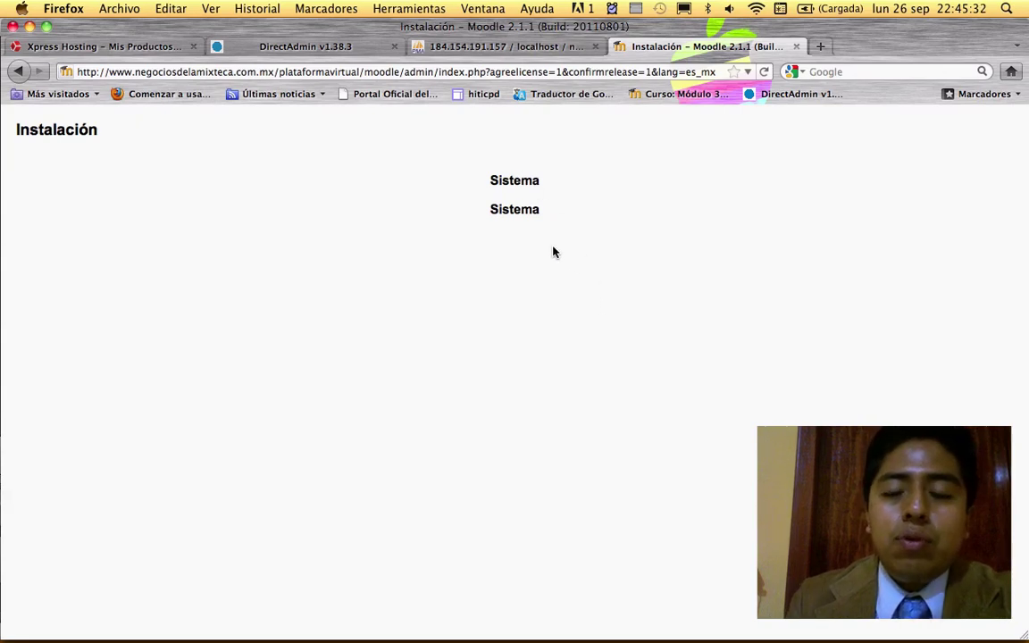
- Reload the page twice, past the 'sitio esta siendo actualizado' error, until plugins show Éxito
click(764, 75)
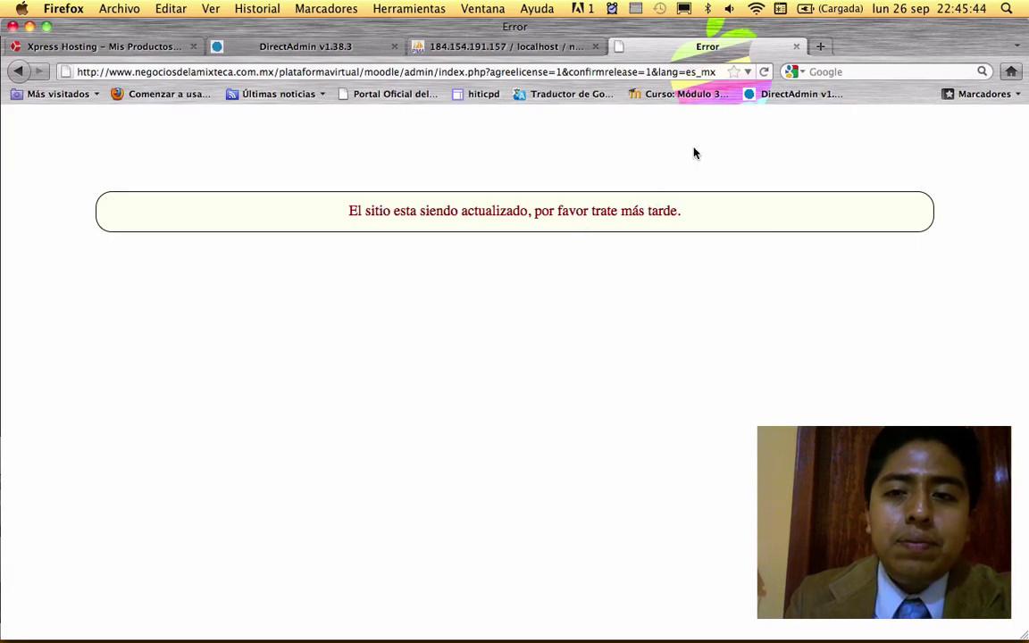
click(764, 71)
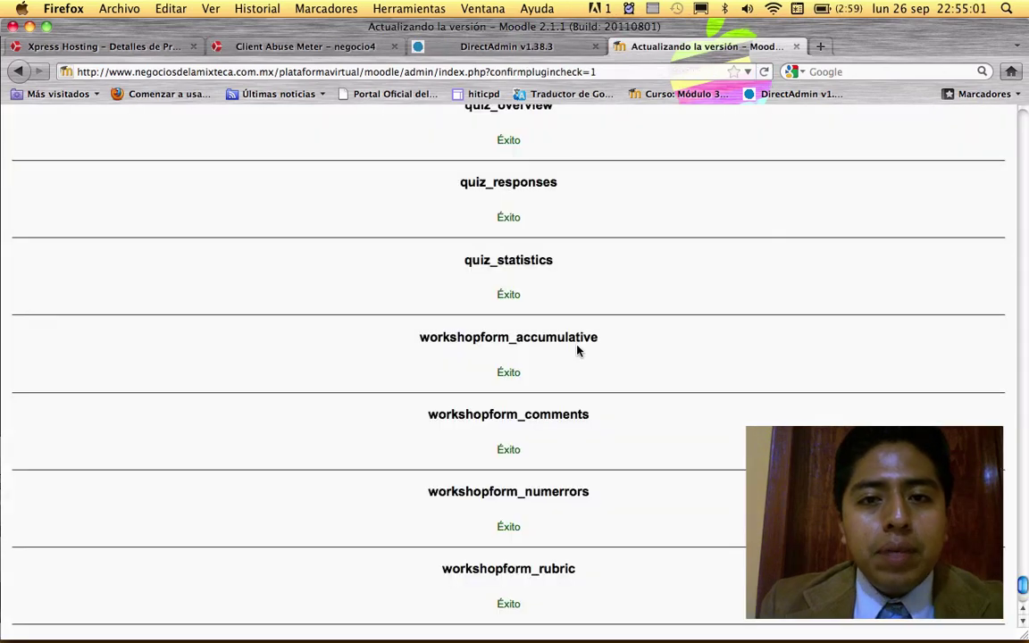
- Scroll to the end of the plugin upgrade list and continue to the next step
scroll(576, 350, up, 15)
scroll(576, 350, up, 20)
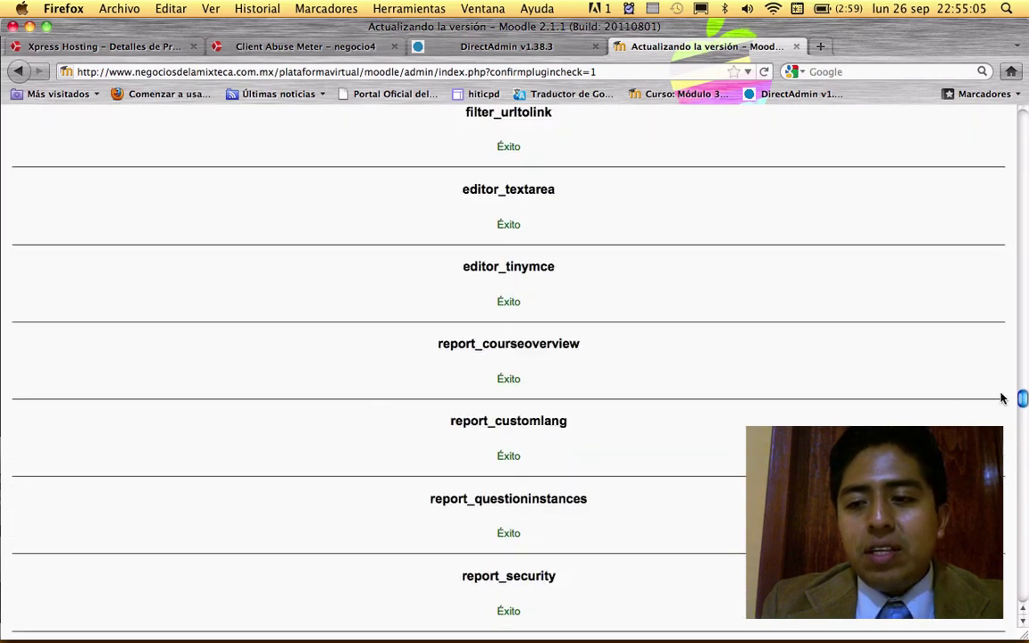
drag(1022, 398, 1009, 597)
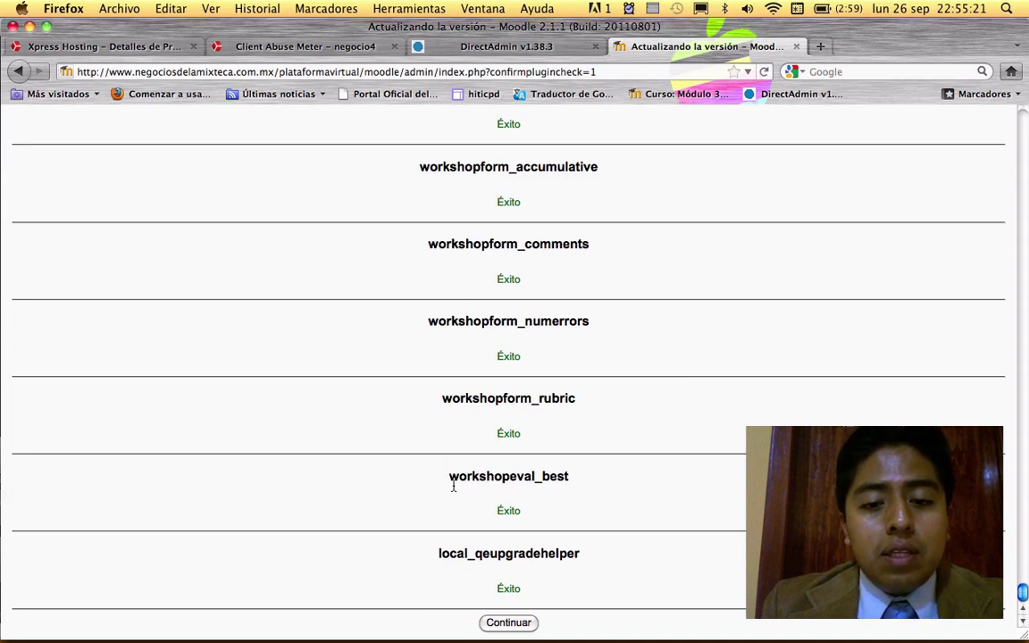
click(506, 623)
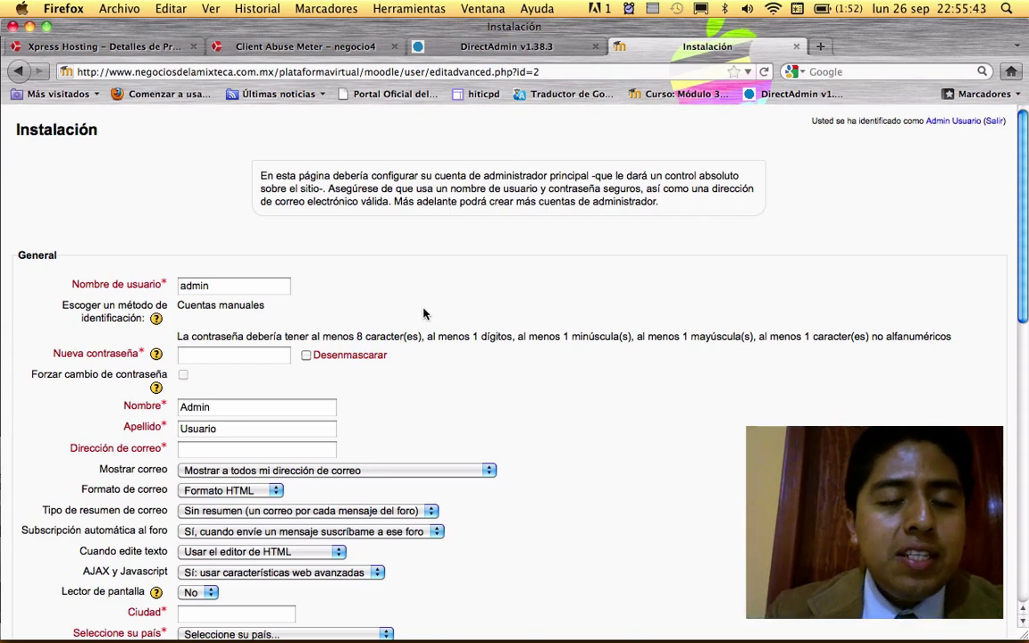
- Scroll through the administrator account form to review its prefilled admin fields
scroll(191, 301, down, 15)
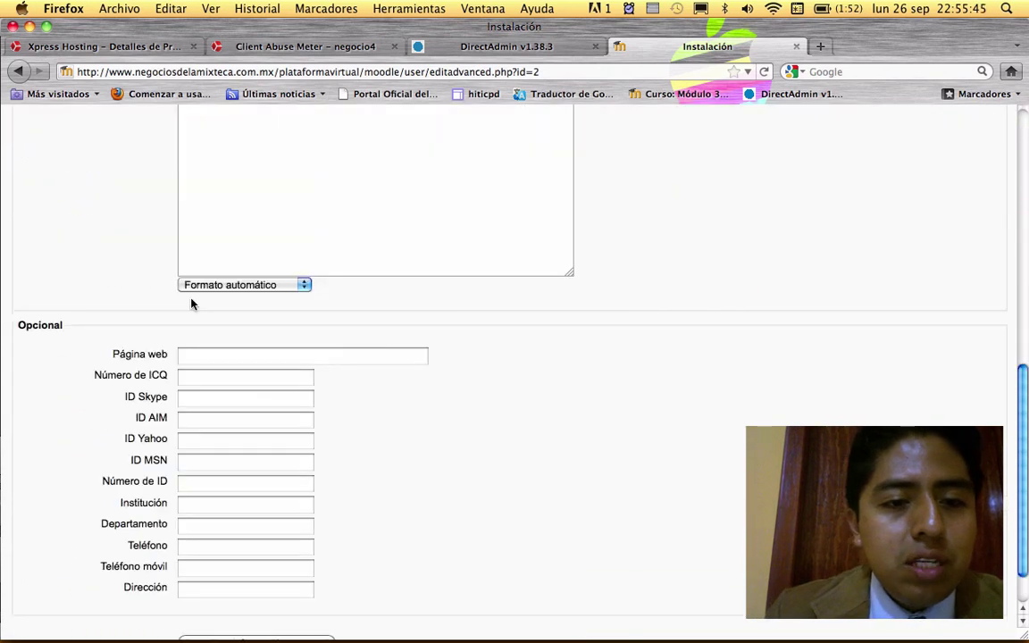
scroll(191, 302, up, 5)
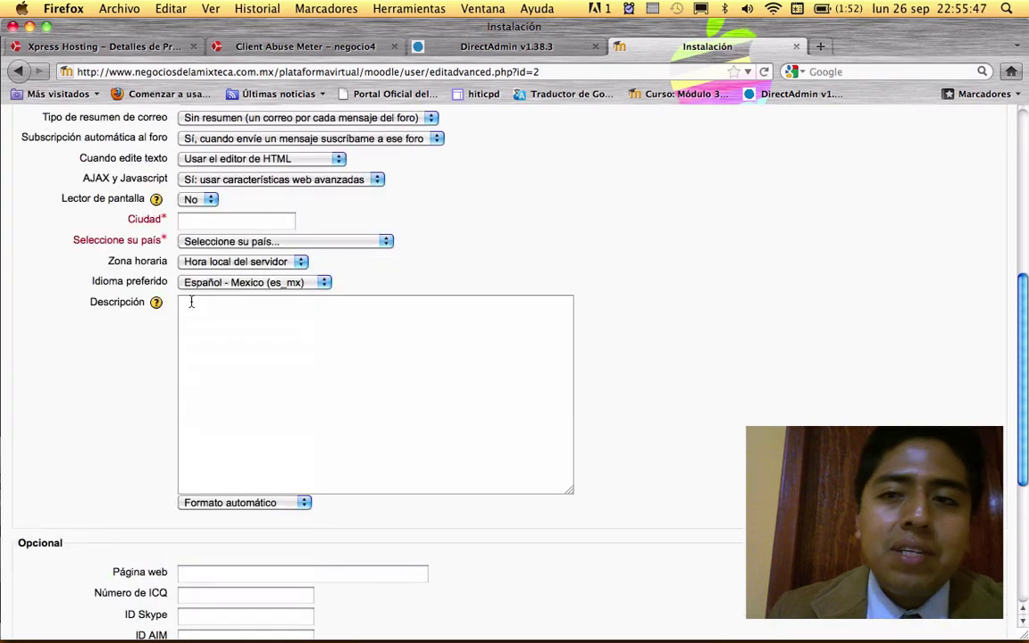
scroll(191, 302, up, 4)
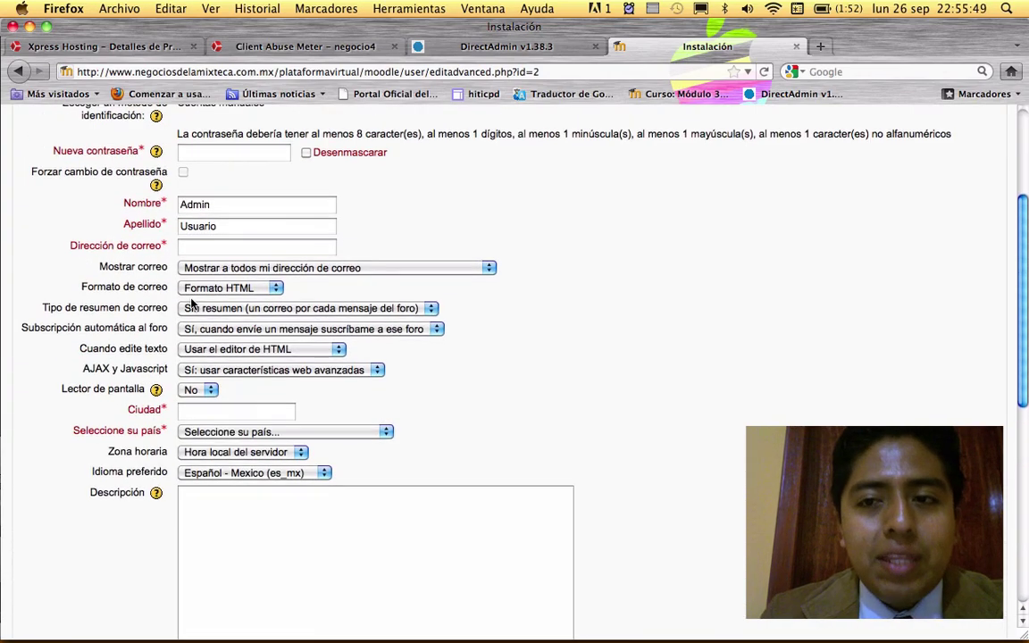
scroll(191, 304, up, 4)
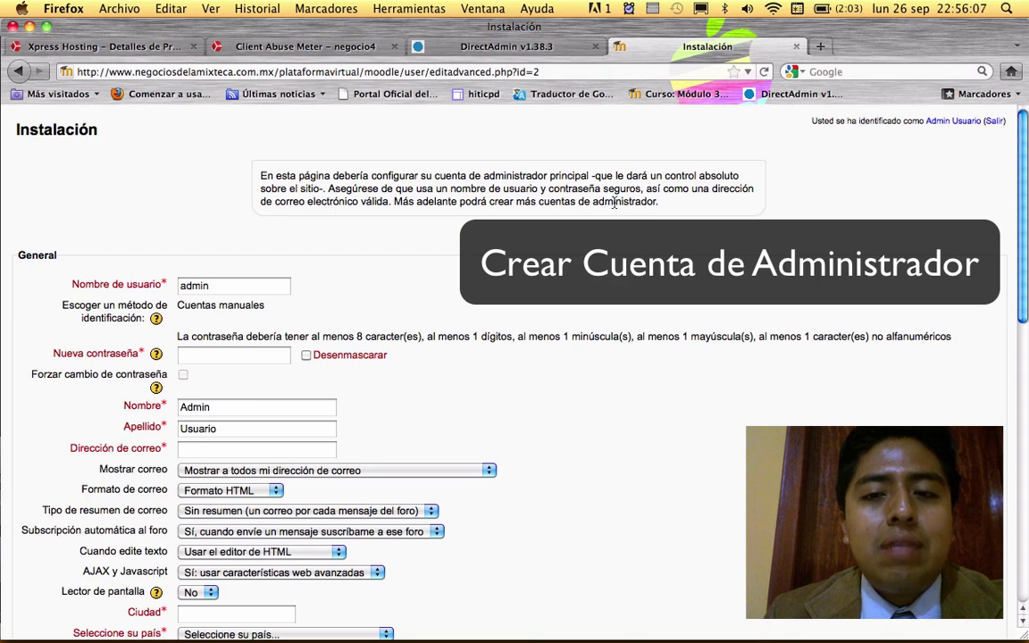
- Enter a new password for the admin account
click(239, 286)
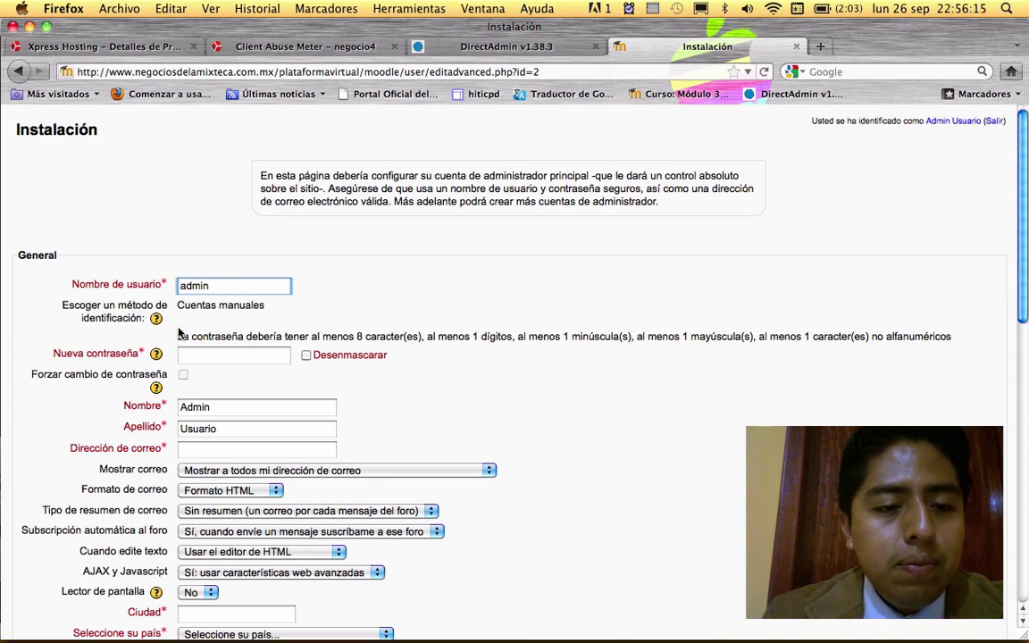
click(206, 354)
key(super+v)
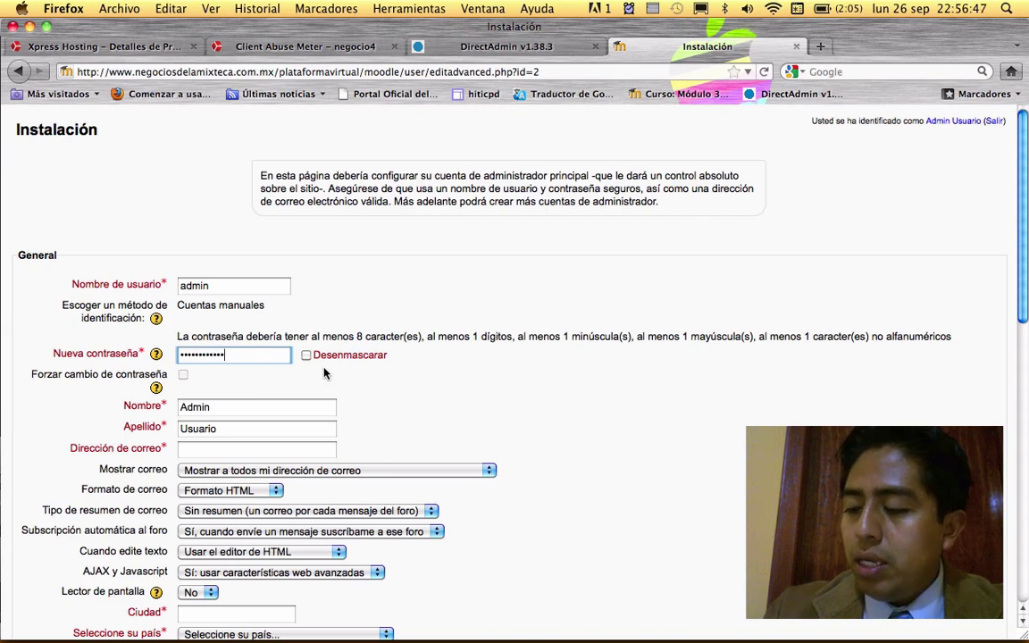
double_click(268, 356)
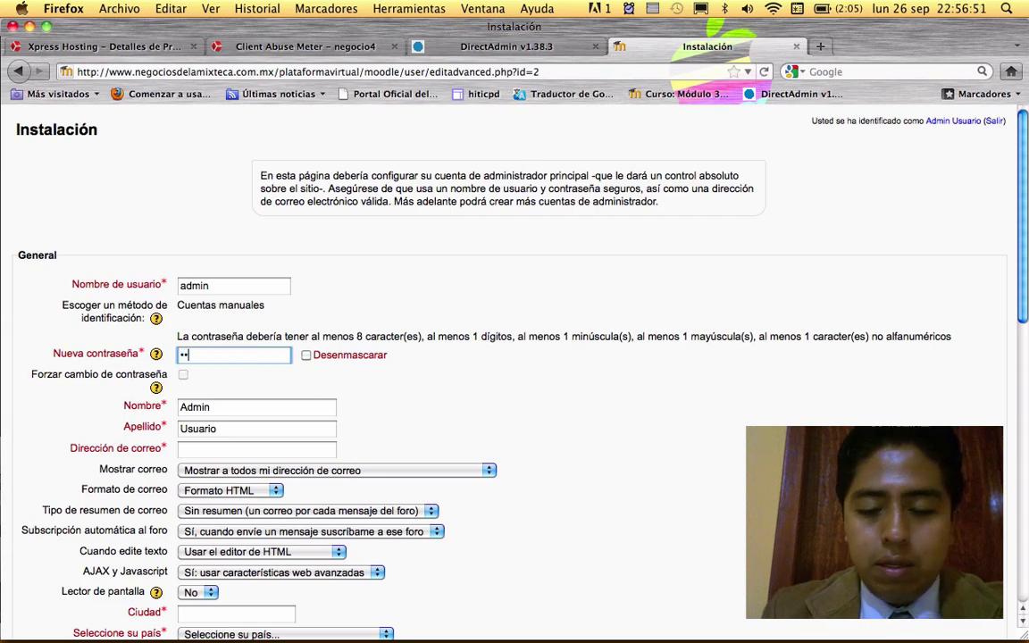
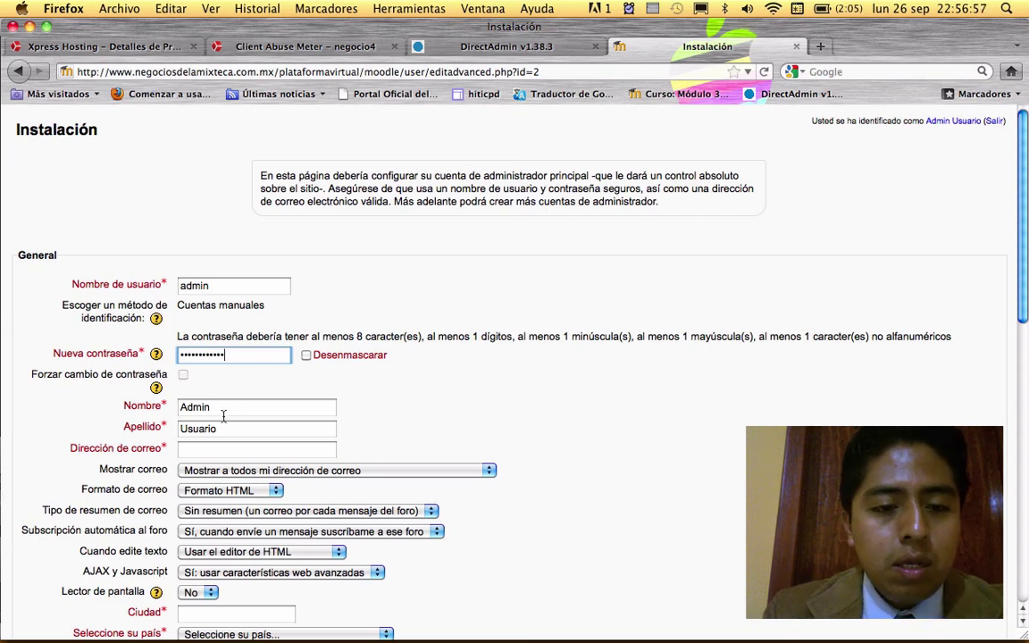
- Replace the placeholder Admin and Usuario with the administrator's real first name and surname
double_click(224, 414)
text(Osca)
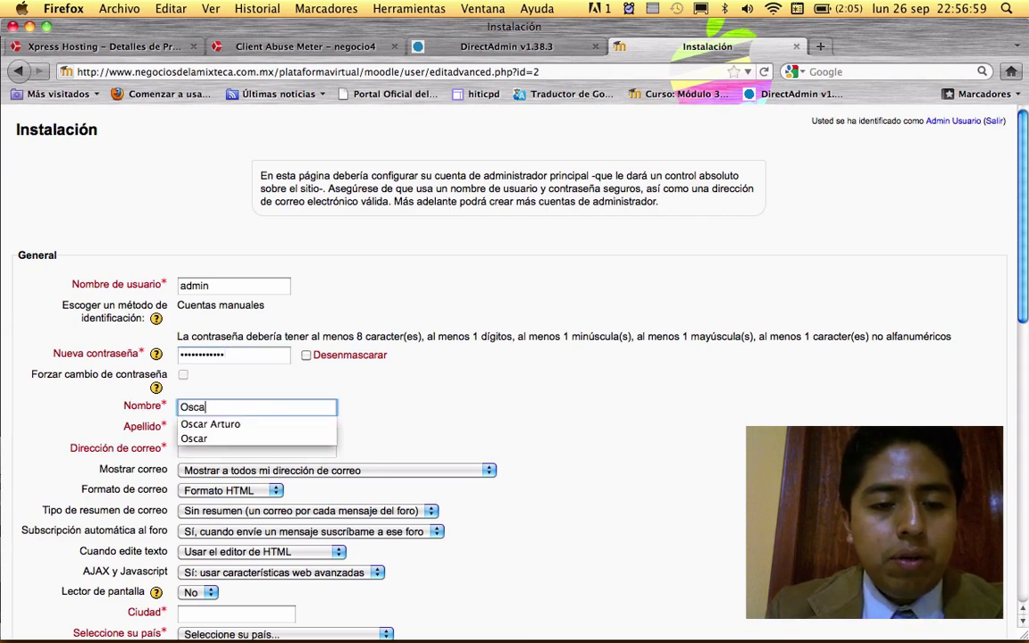
text(r)
click(192, 424)
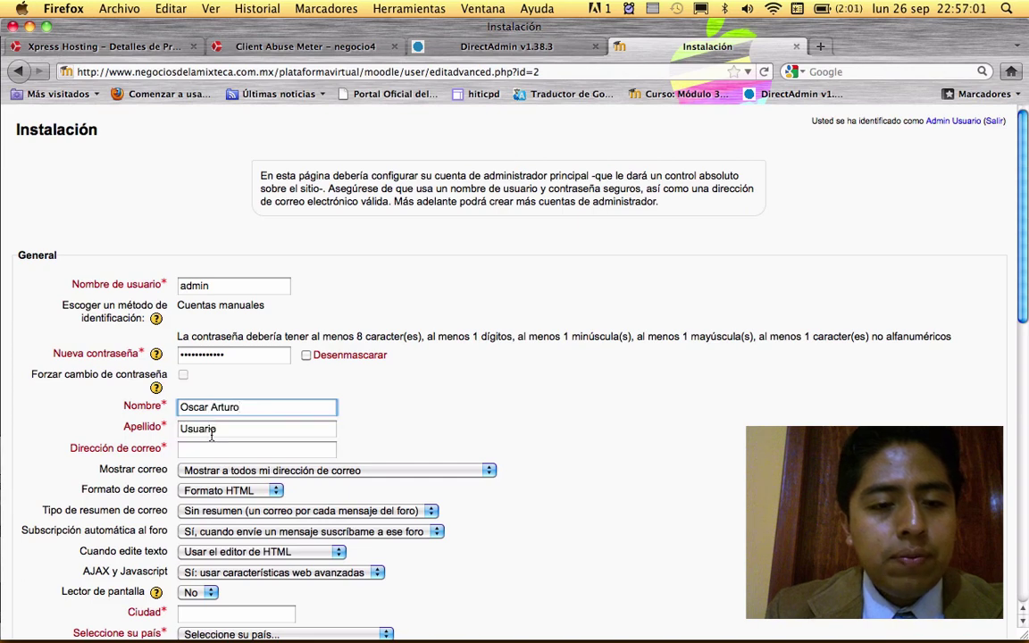
double_click(229, 431)
text(Cru)
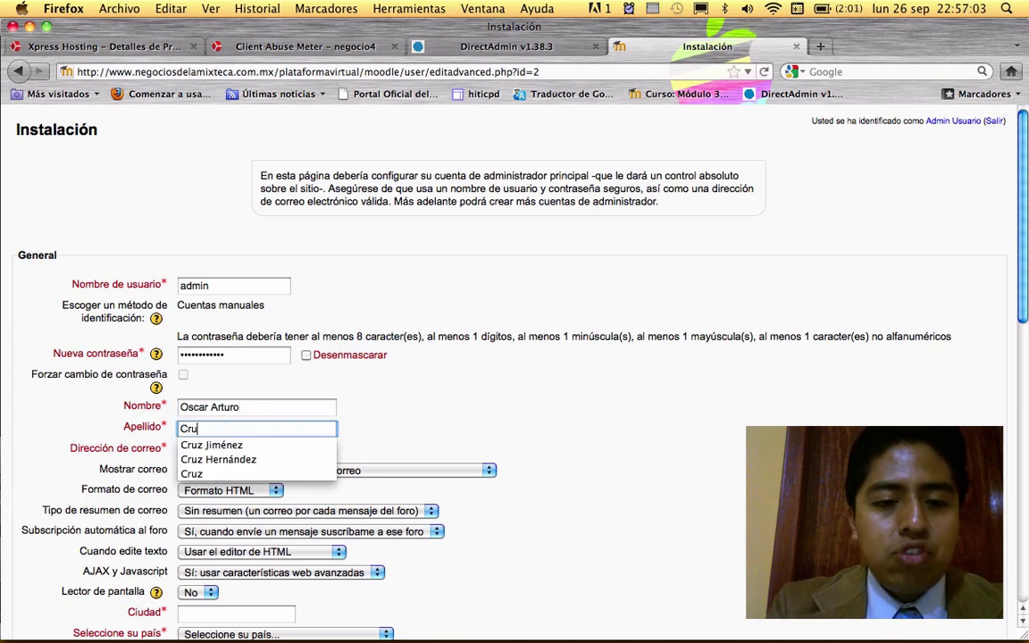
text(z Hernández)
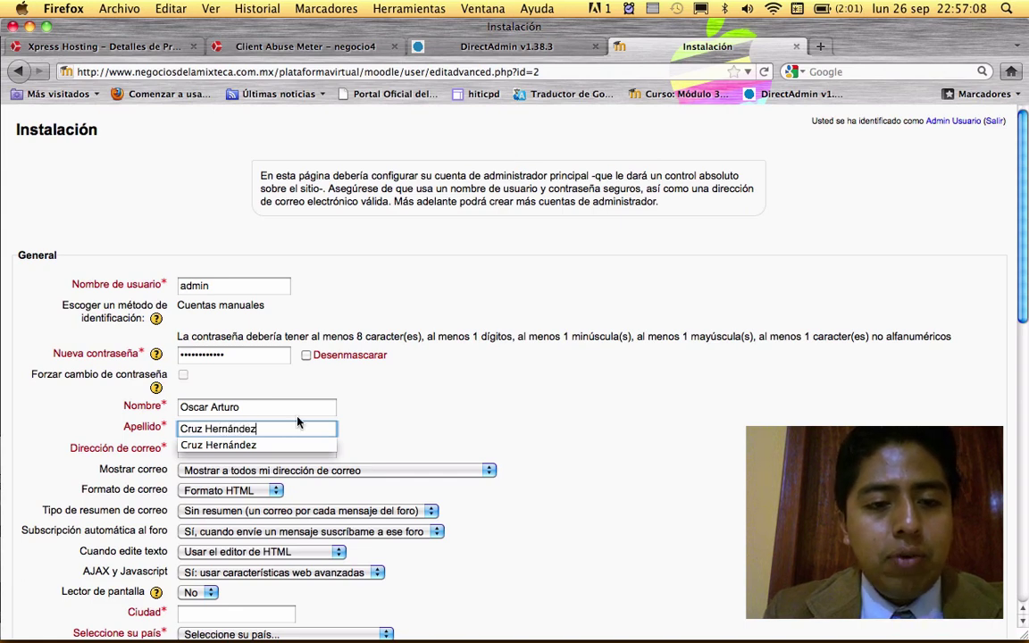
click(264, 374)
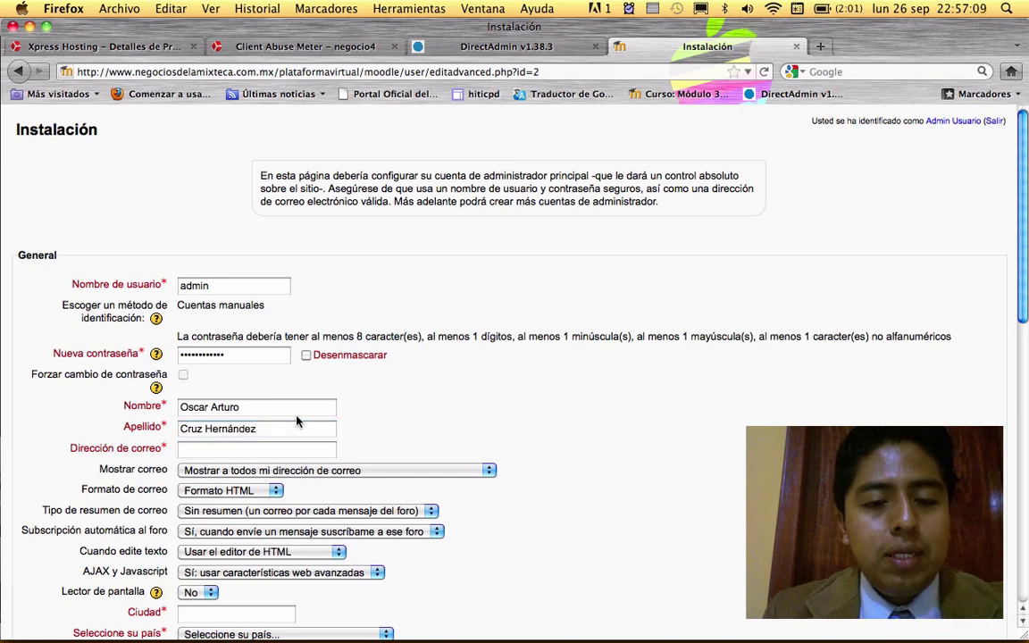
scroll(448, 419, down, 2)
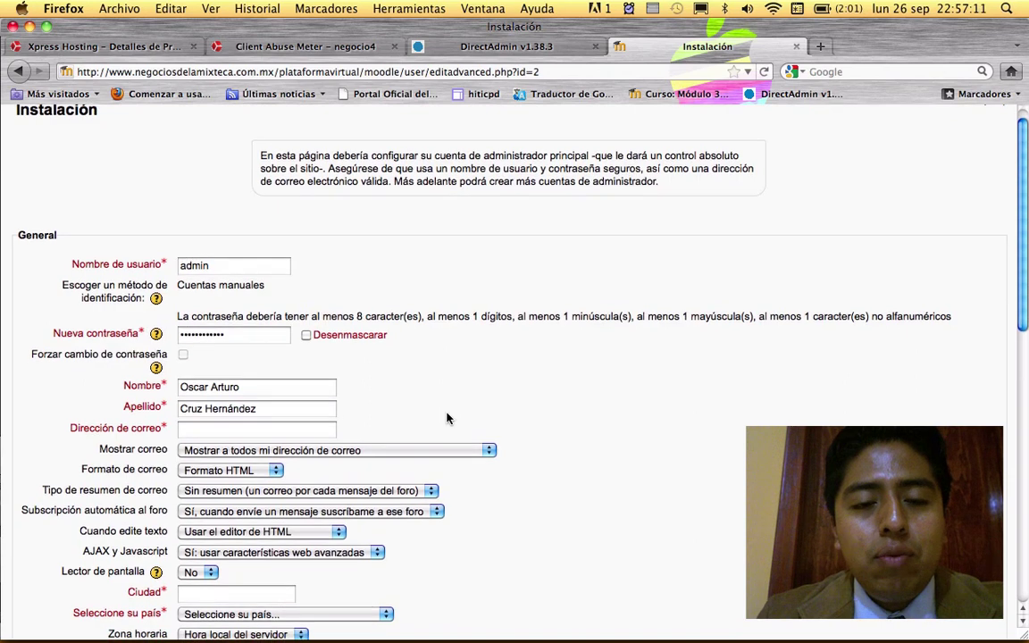
key(XF86AudioLowerVolume)
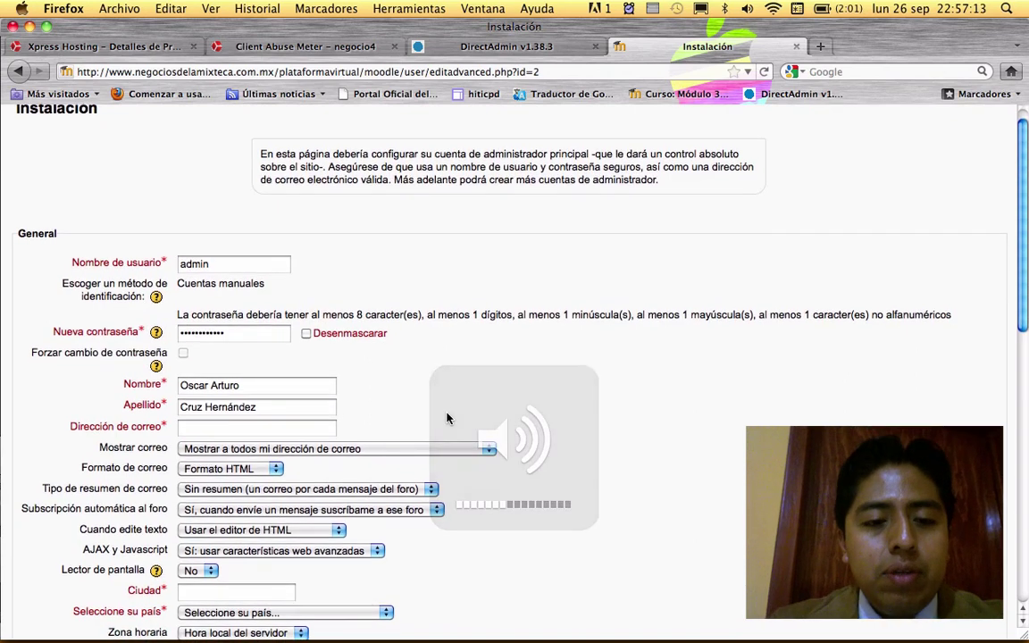
- Fill in the administrator's e-mail address from the autocomplete suggestion
click(271, 428)
text(osc)
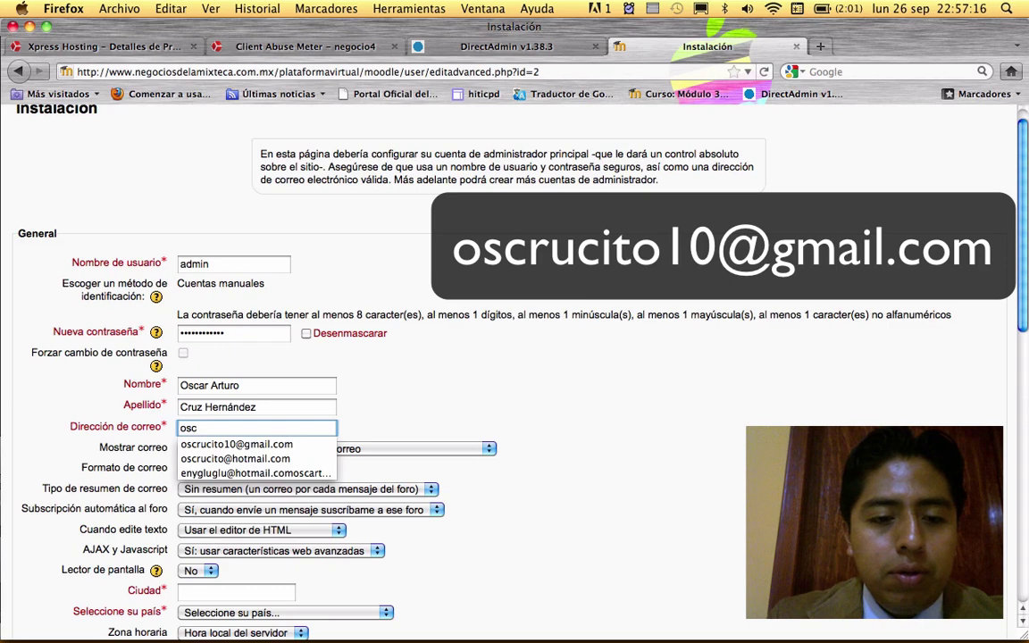
key(Down)
key(Return)
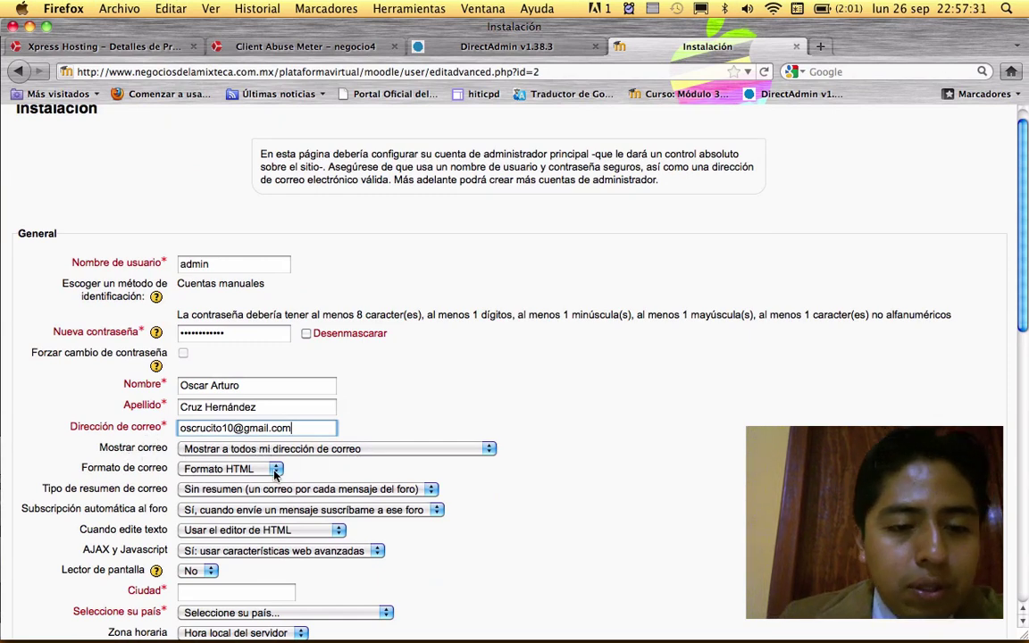
scroll(473, 502, down, 3)
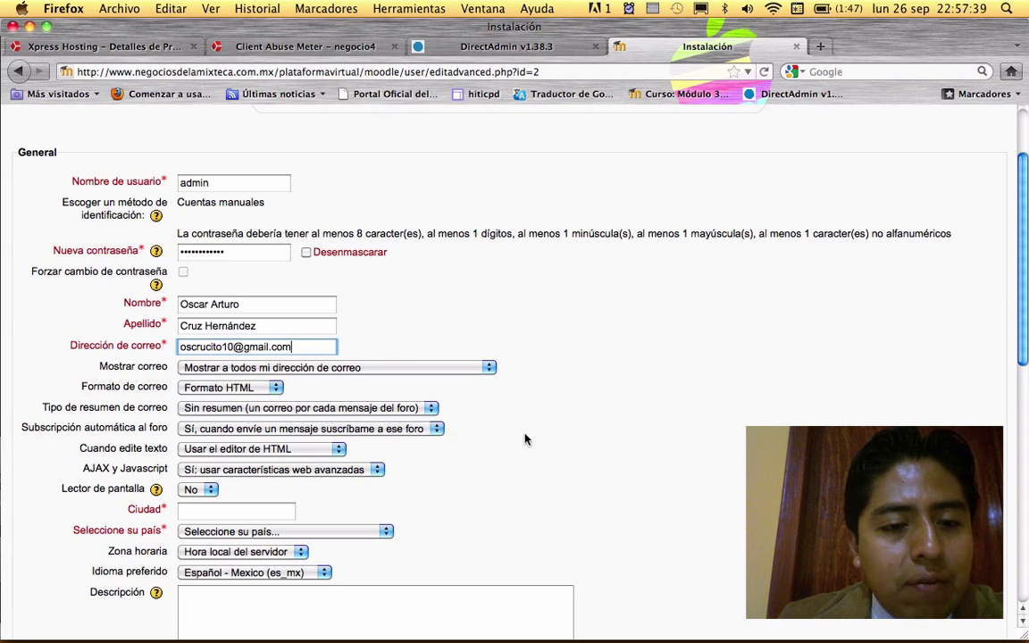
scroll(523, 437, down, 1)
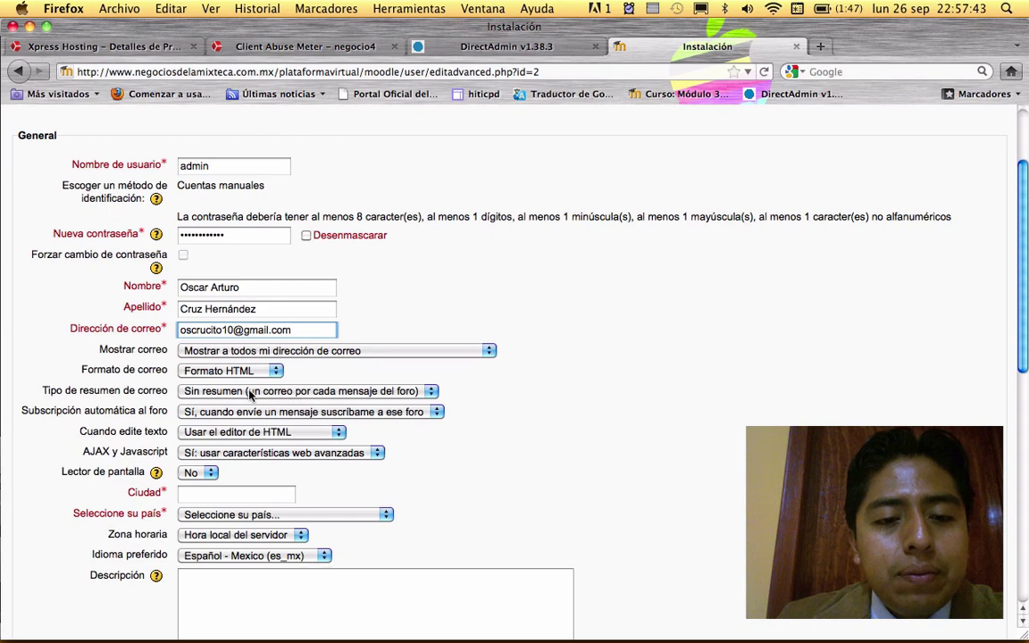
- Leave the mail digest type set to Sin resumen
click(431, 391)
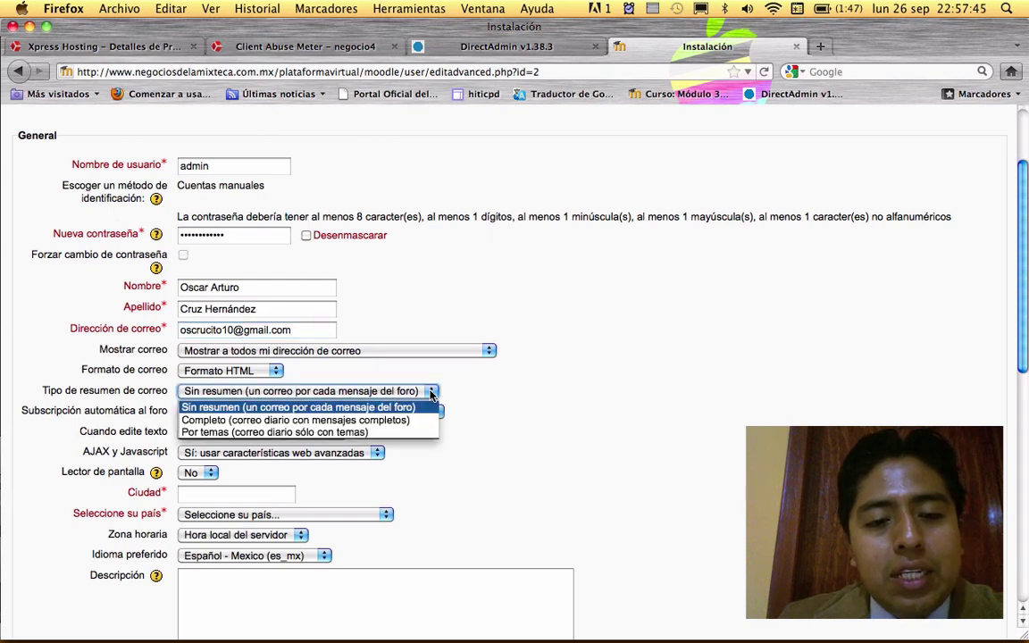
click(431, 393)
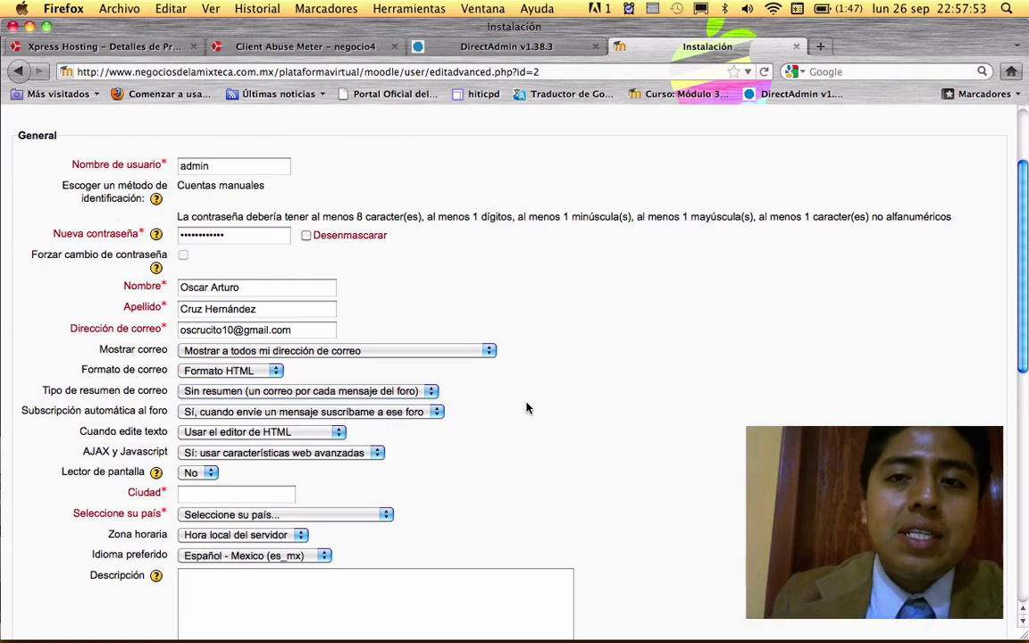
scroll(531, 421, down, 2)
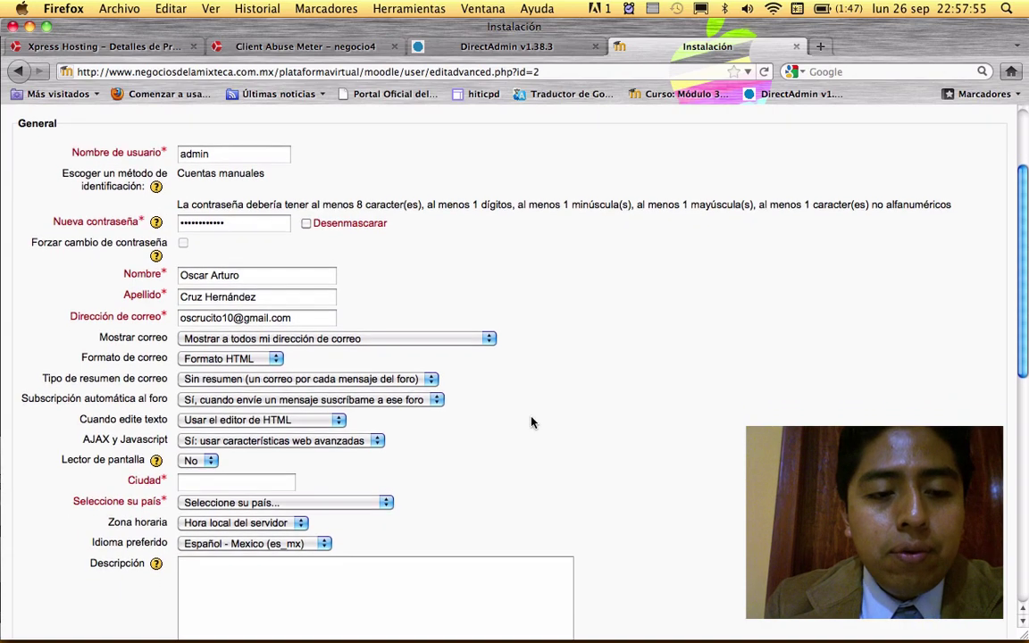
scroll(530, 422, down, 2)
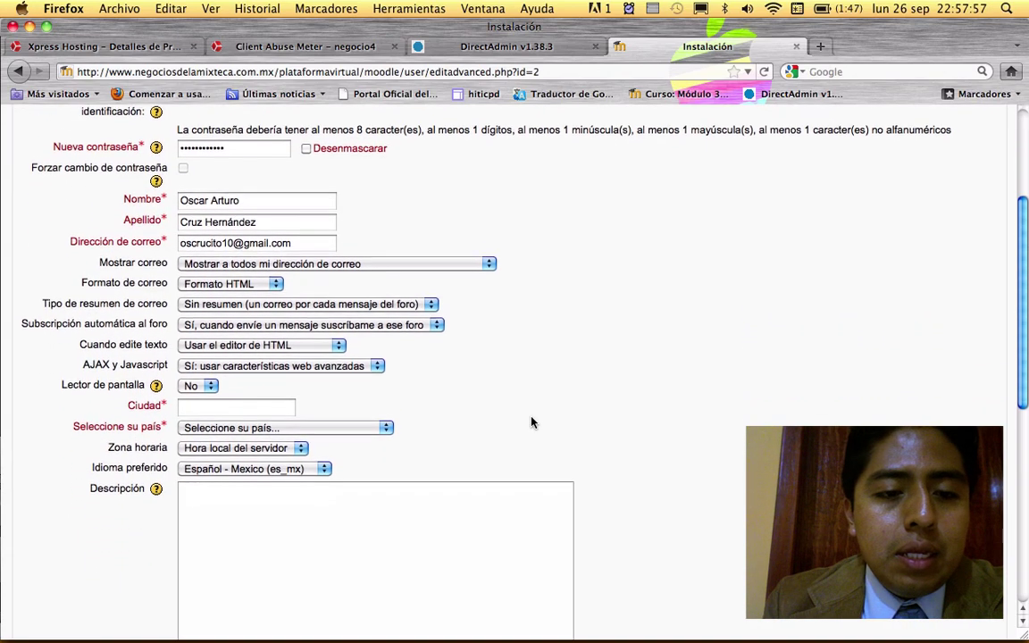
- Enter Santiago Juxtlahuaca as the city and select México as the country
click(230, 403)
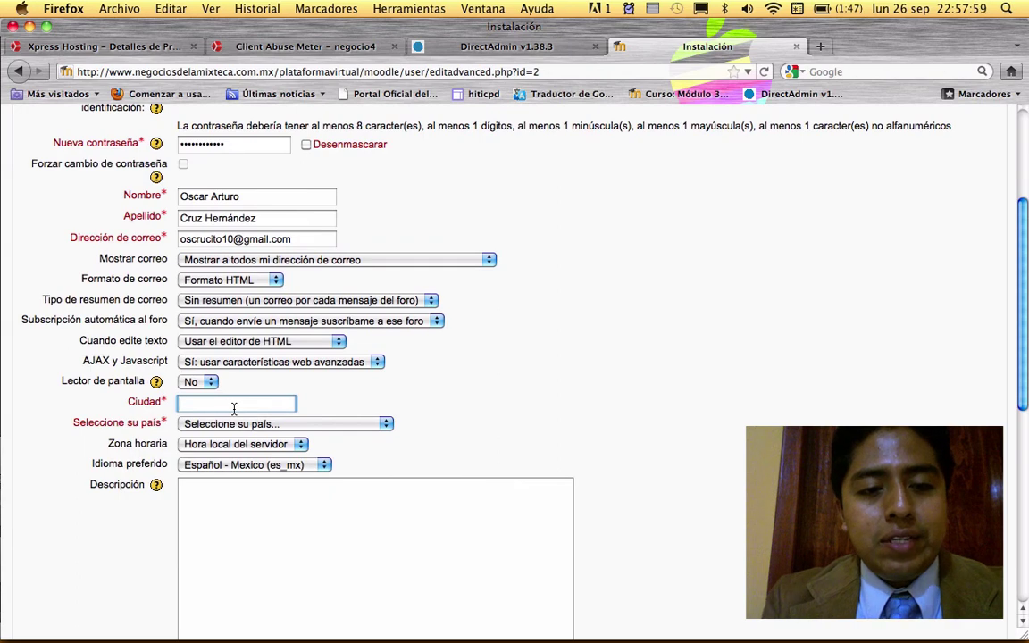
text(Santiago)
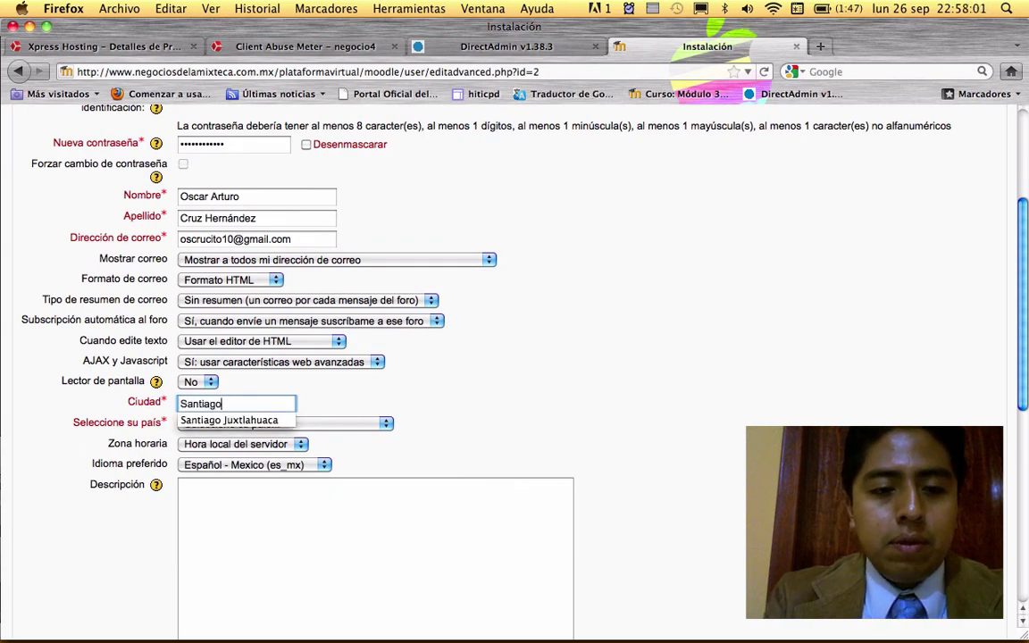
text( Juxtlahuaca)
click(446, 437)
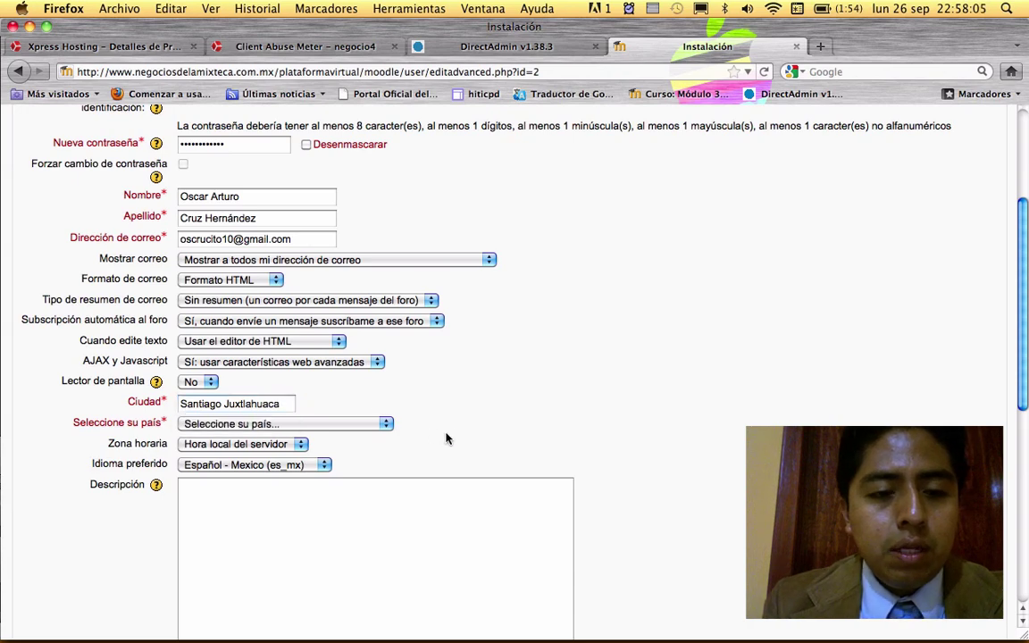
click(377, 424)
key(m)
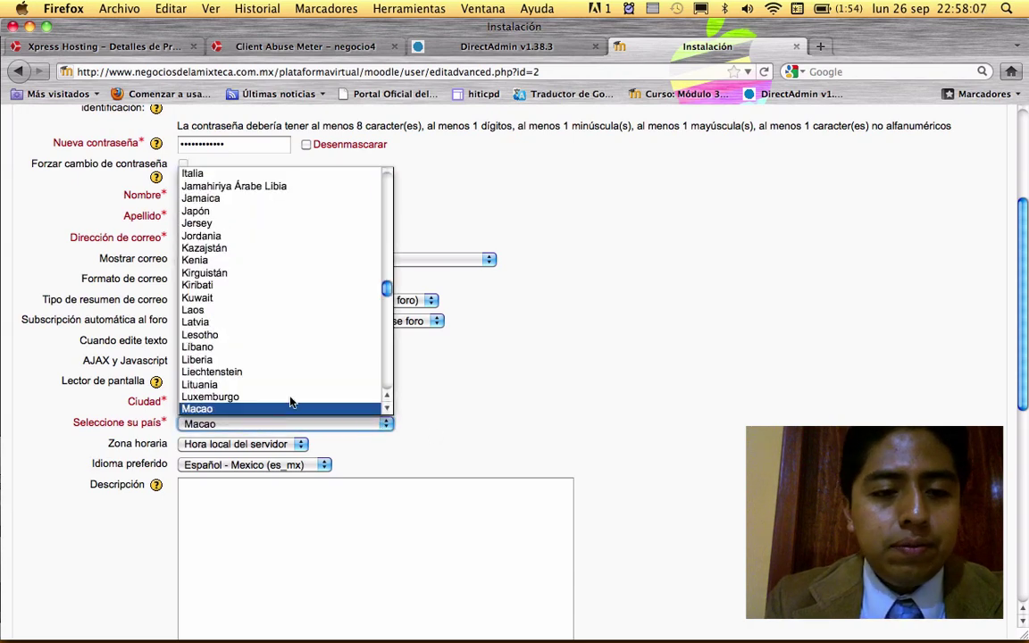
scroll(286, 399, down, 2)
scroll(282, 393, down, 3)
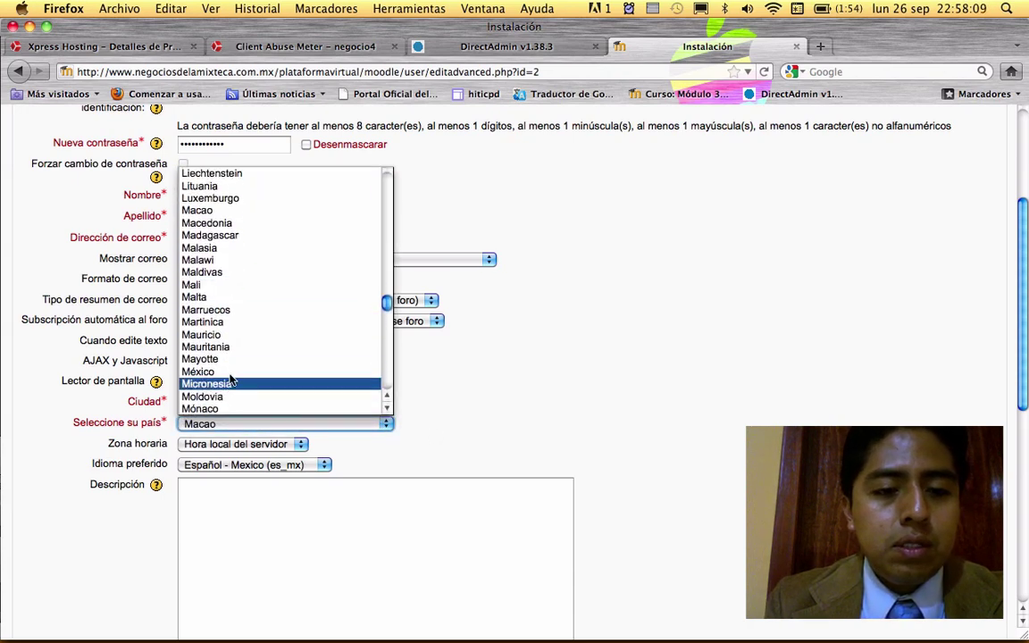
click(218, 373)
- Keep the time zone at Hora local del servidor
scroll(621, 443, down, 3)
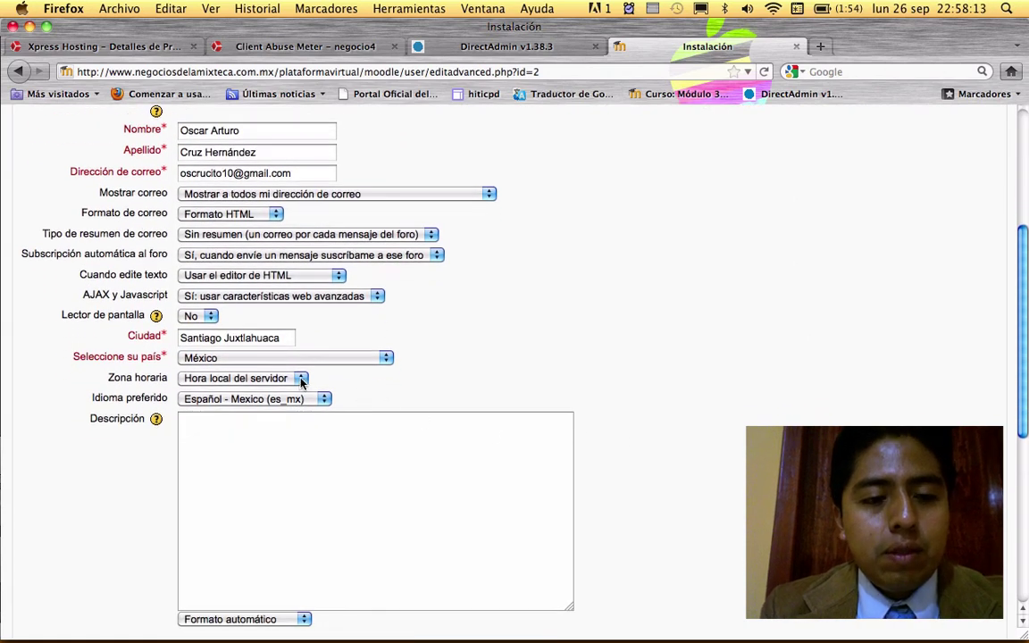
click(301, 379)
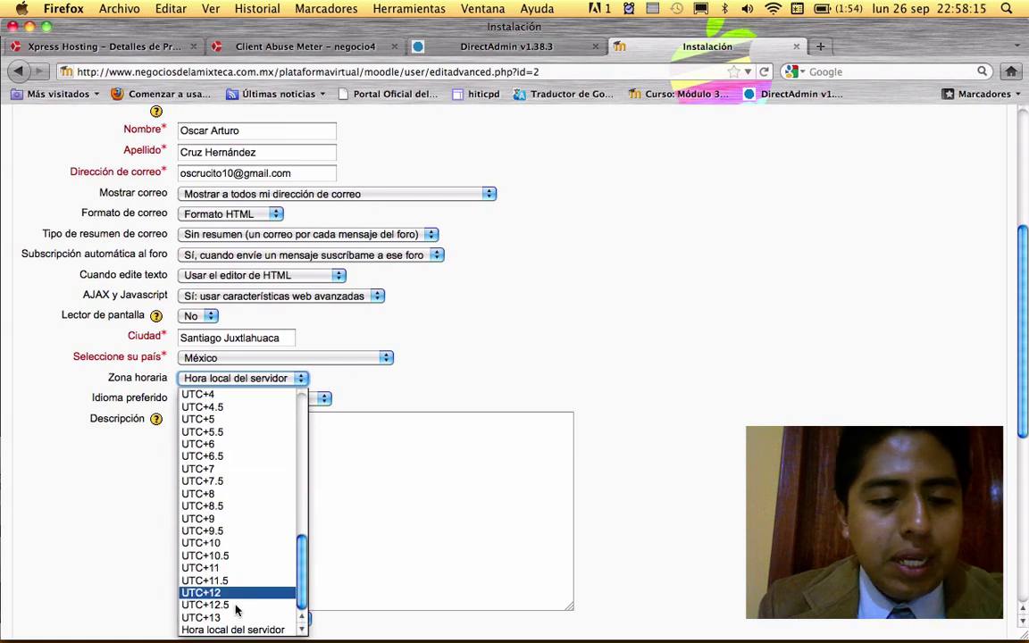
click(220, 631)
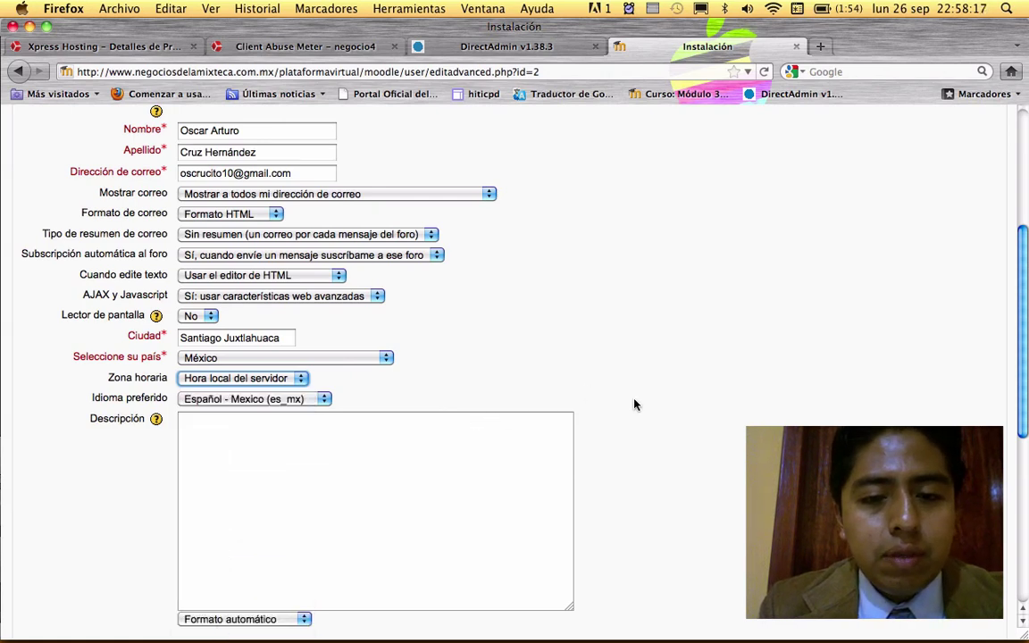
scroll(665, 420, down, 3)
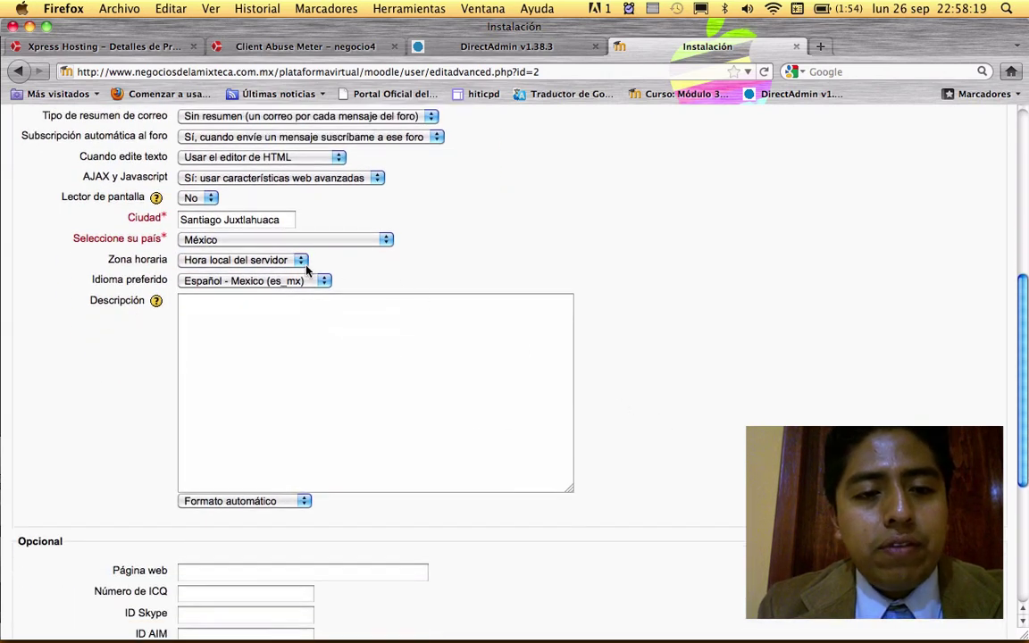
click(302, 261)
scroll(283, 394, up, 10)
scroll(283, 395, down, 10)
scroll(282, 396, down, 1)
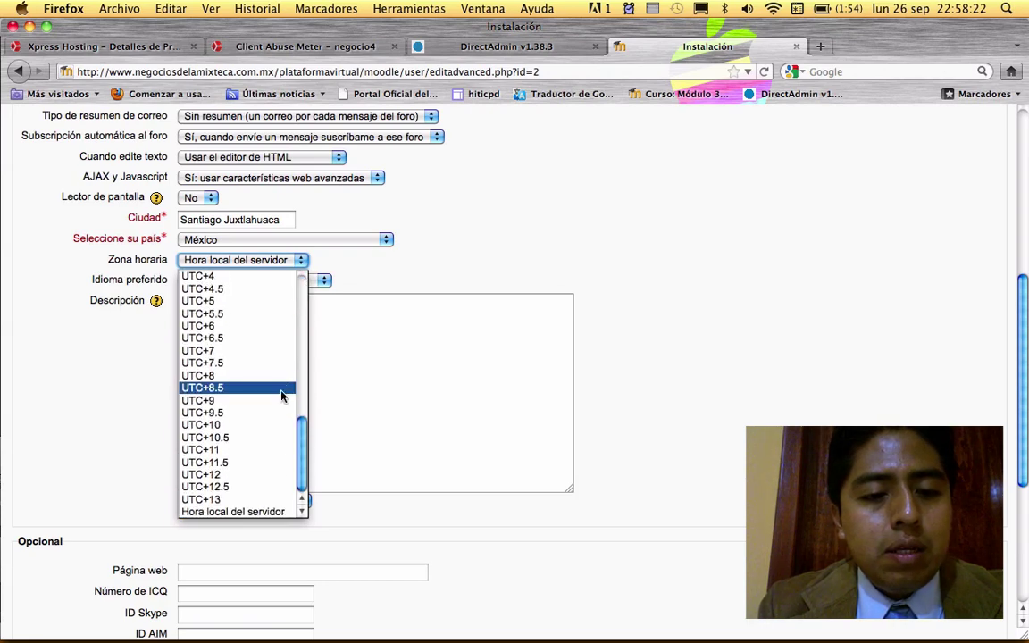
click(214, 511)
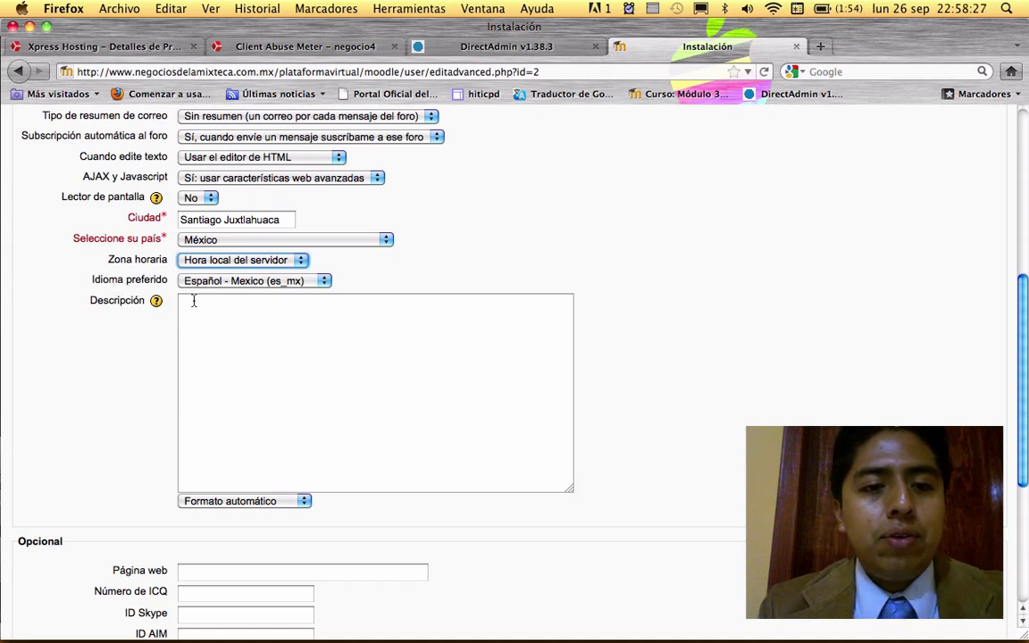
click(324, 282)
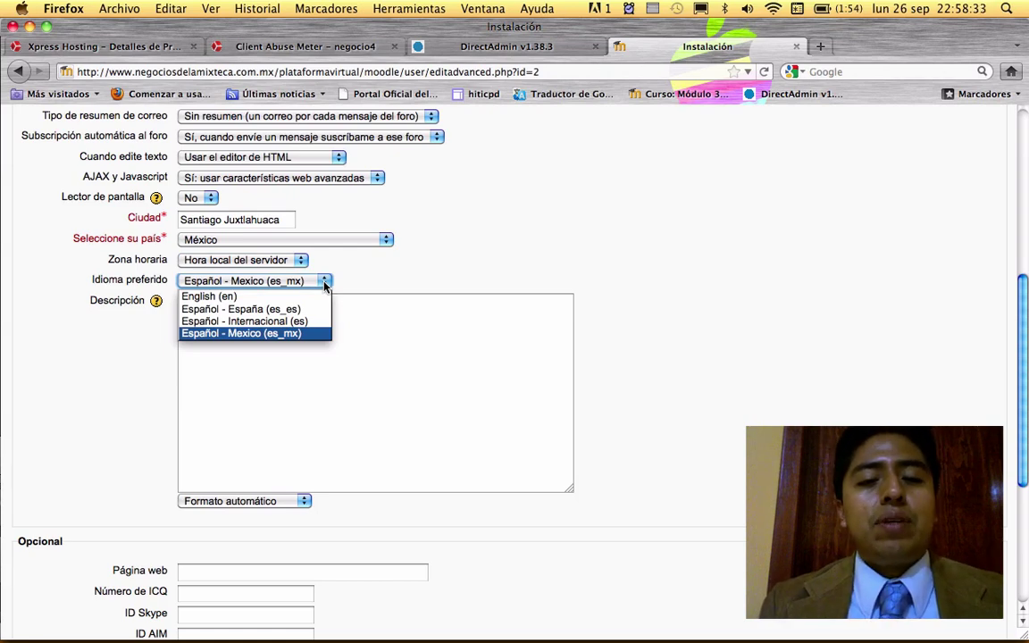
click(299, 334)
click(253, 310)
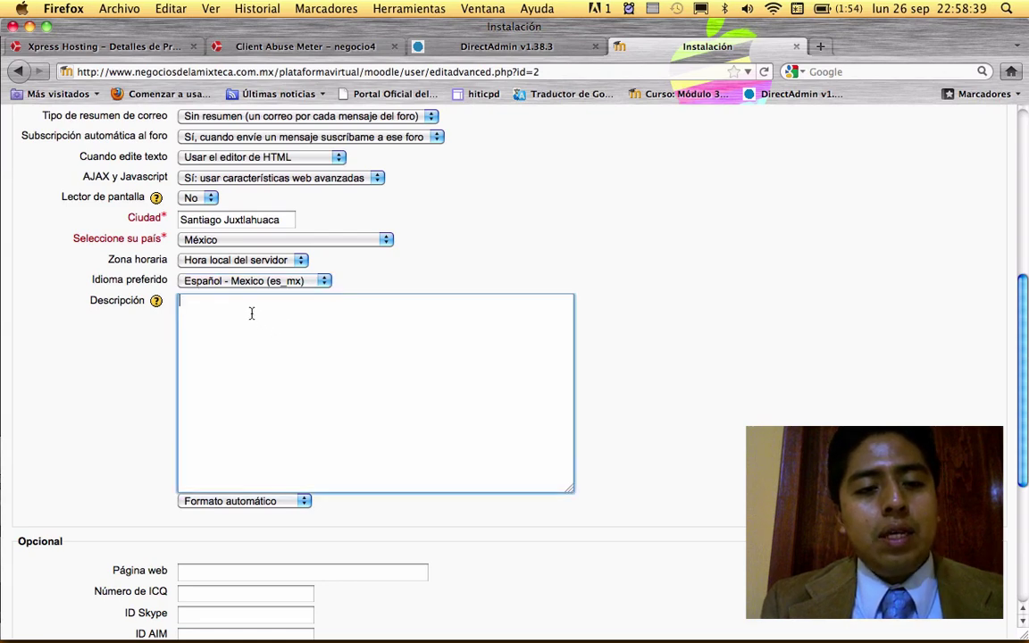
click(156, 302)
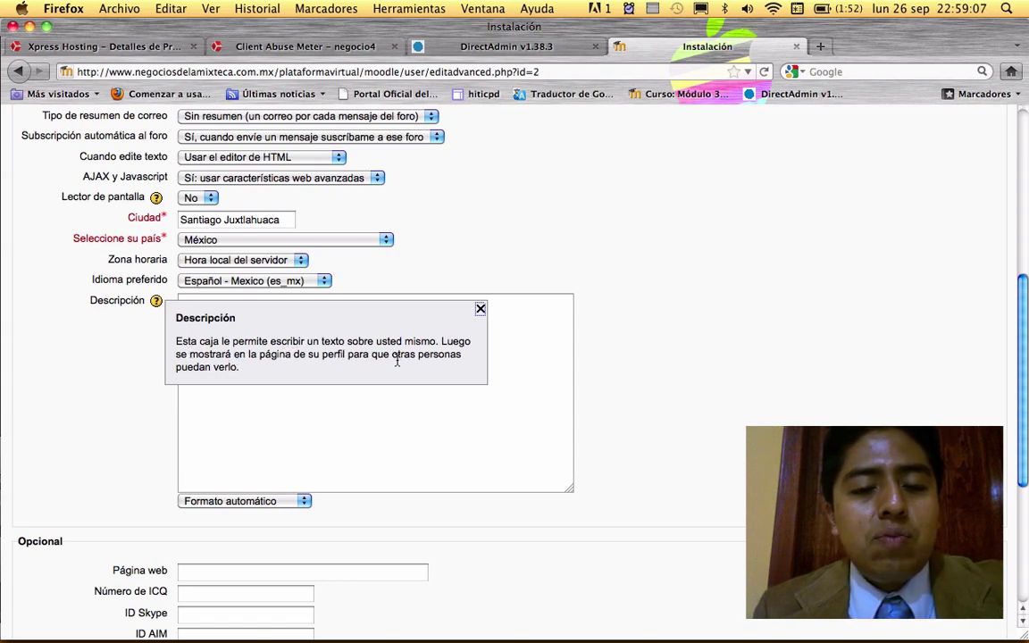
click(479, 309)
click(371, 325)
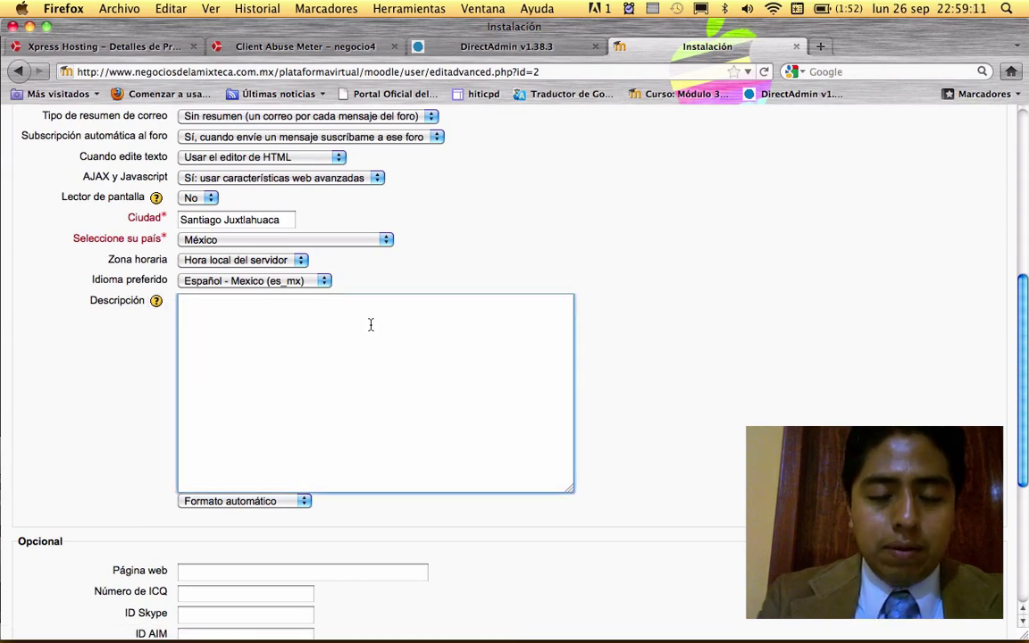
- Type a description presenting the Plataforma Educativa Virtual, created with Moodle, for teaching with TIC and WEB 2.0
text(Plat)
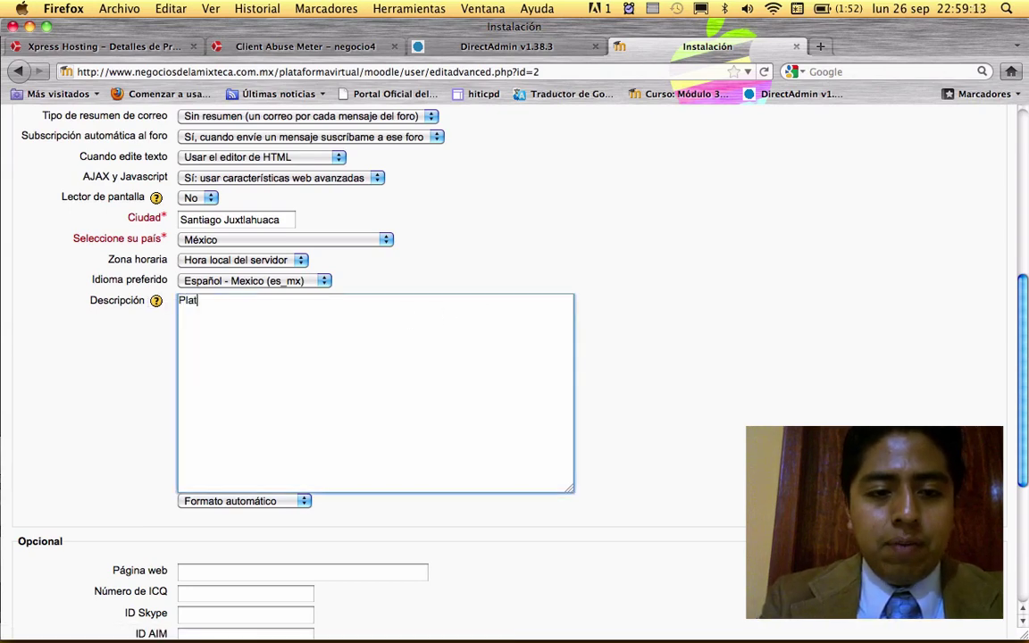
text(aforma V)
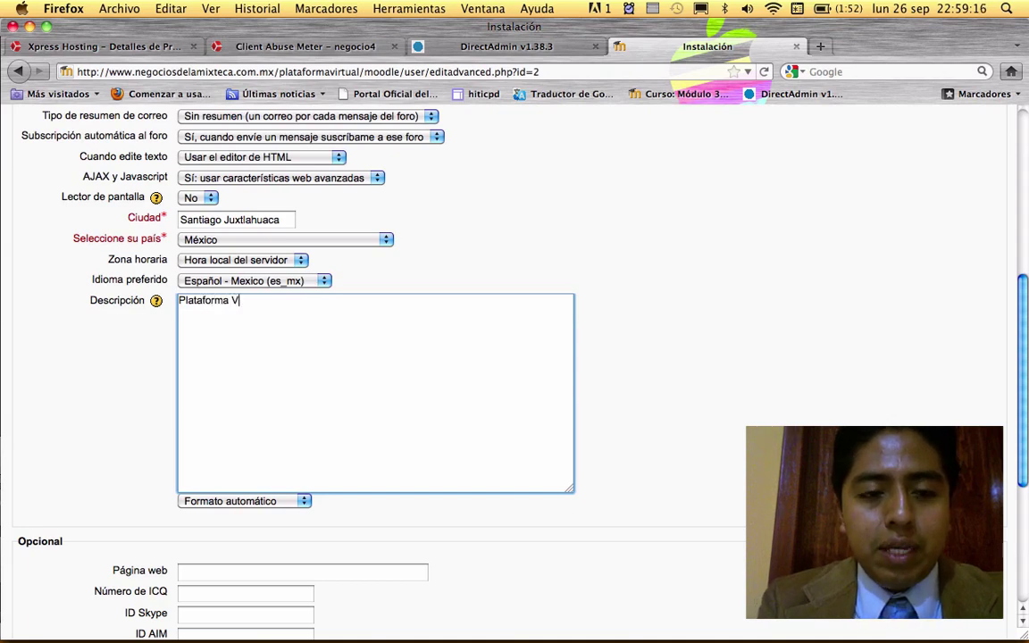
key(BackSpace)
text(Educativa )
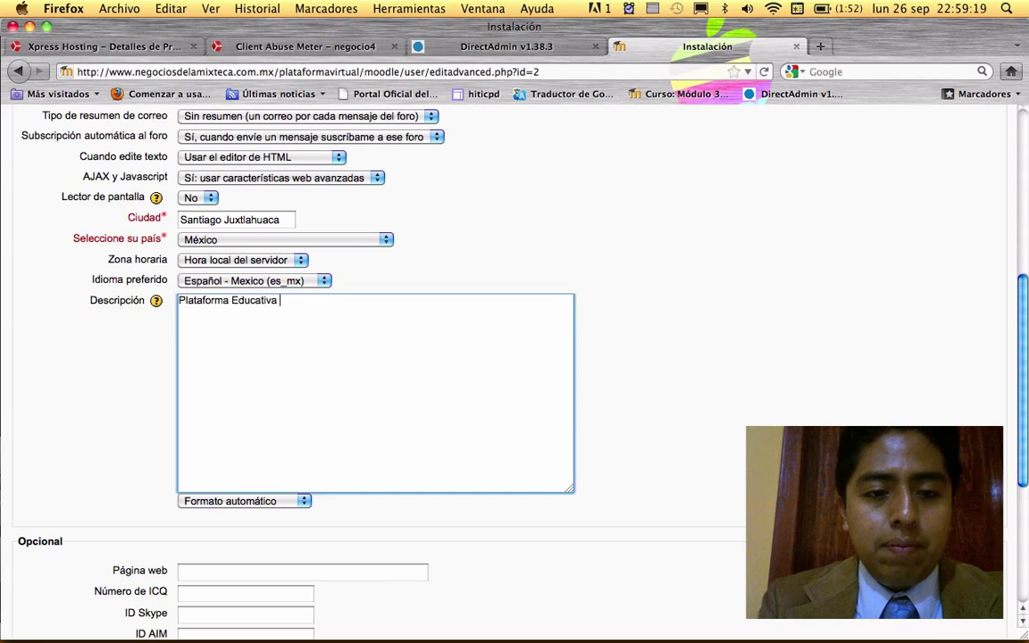
text(Virtual creada con )
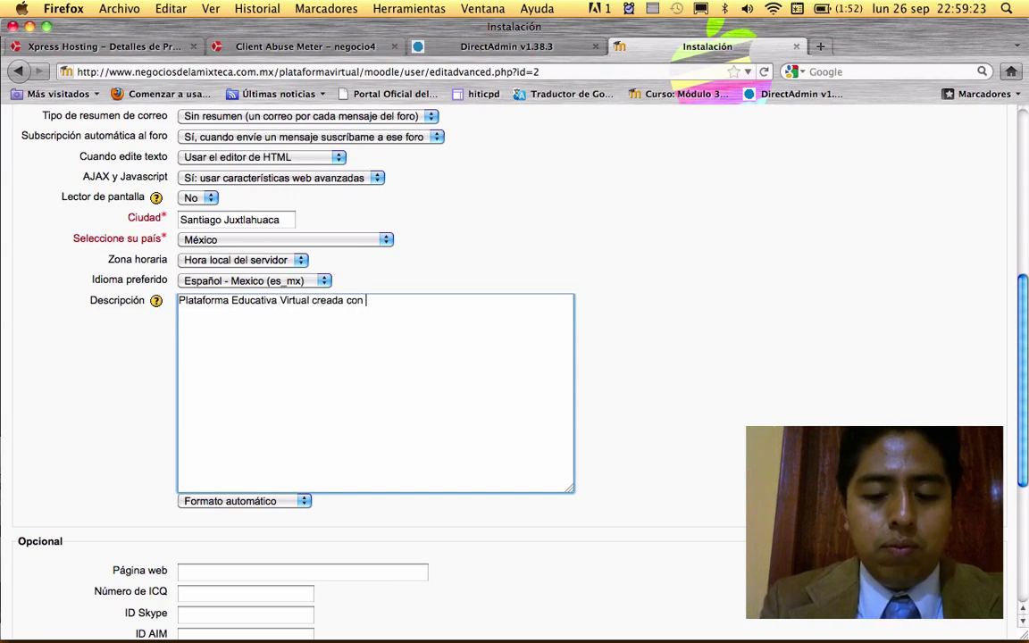
text(Moodle para la impartición de clases)
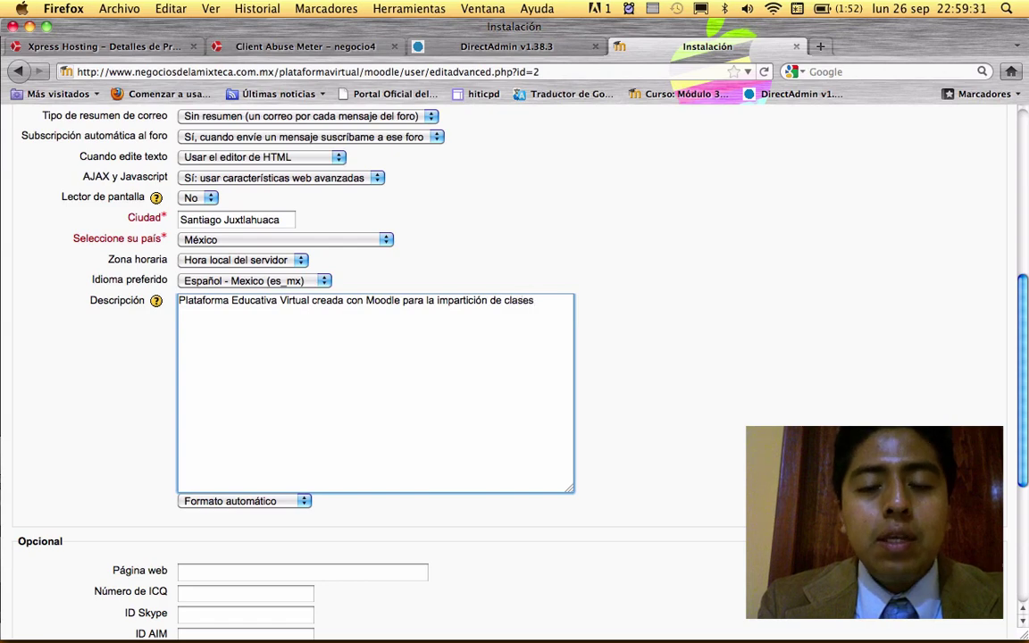
text( e)
key(BackSpace)
text(utiliz)
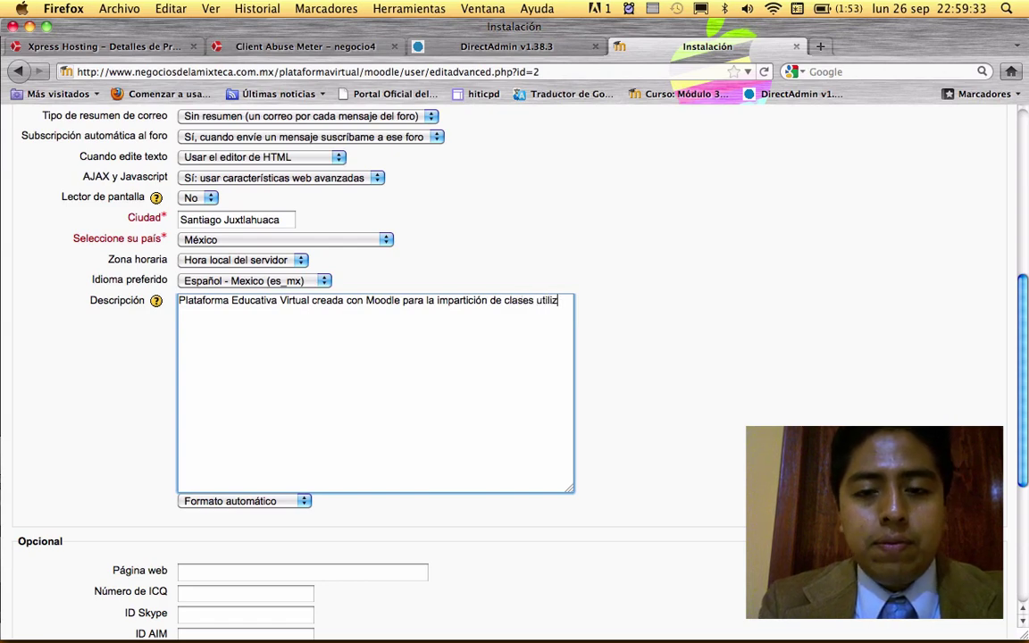
text(ando herramient)
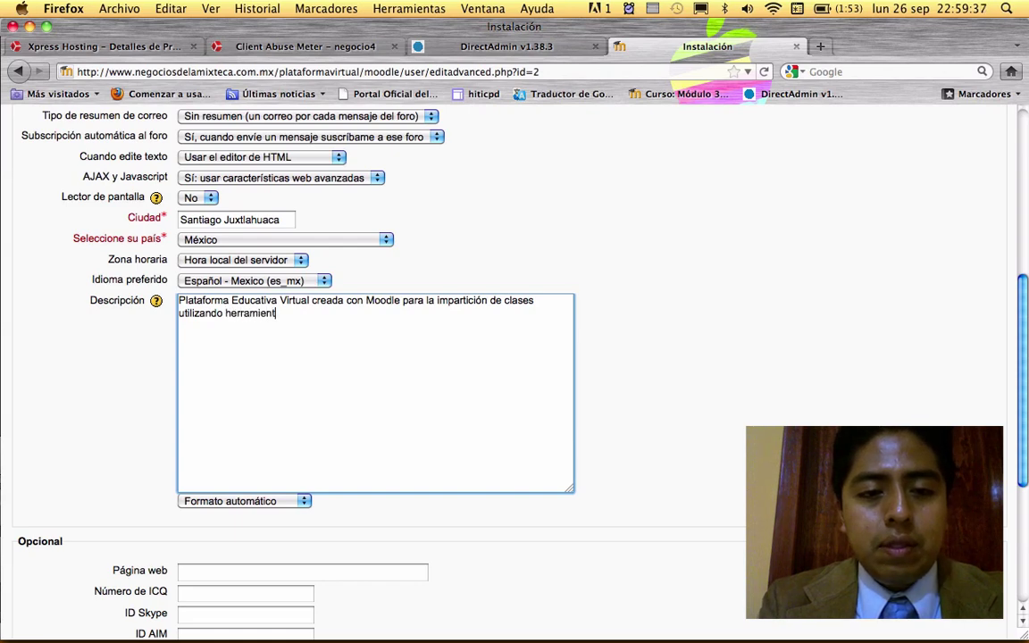
text(as de las T)
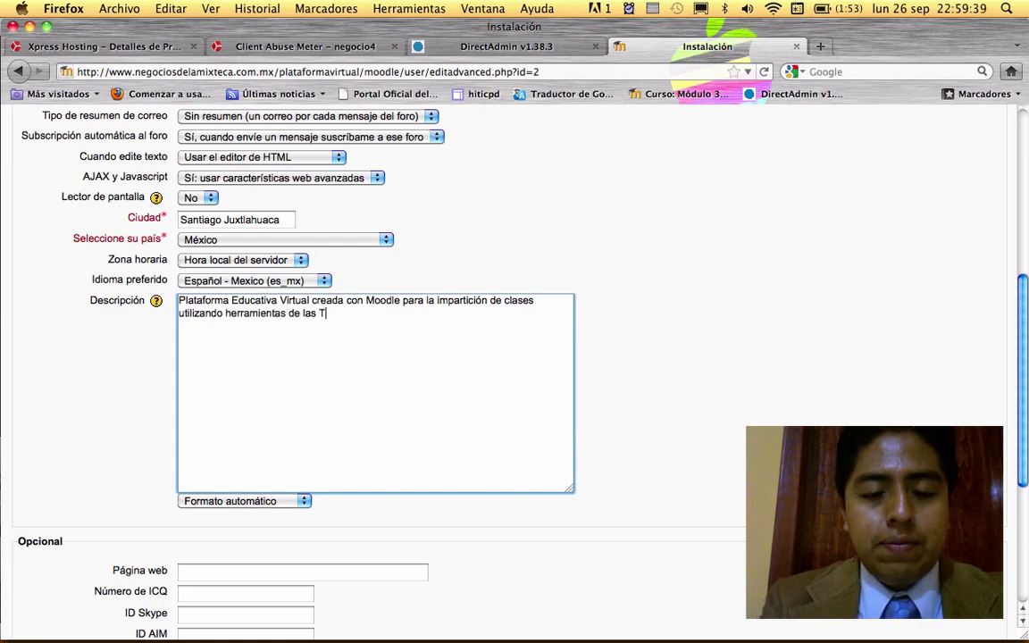
text(IC y la SW)
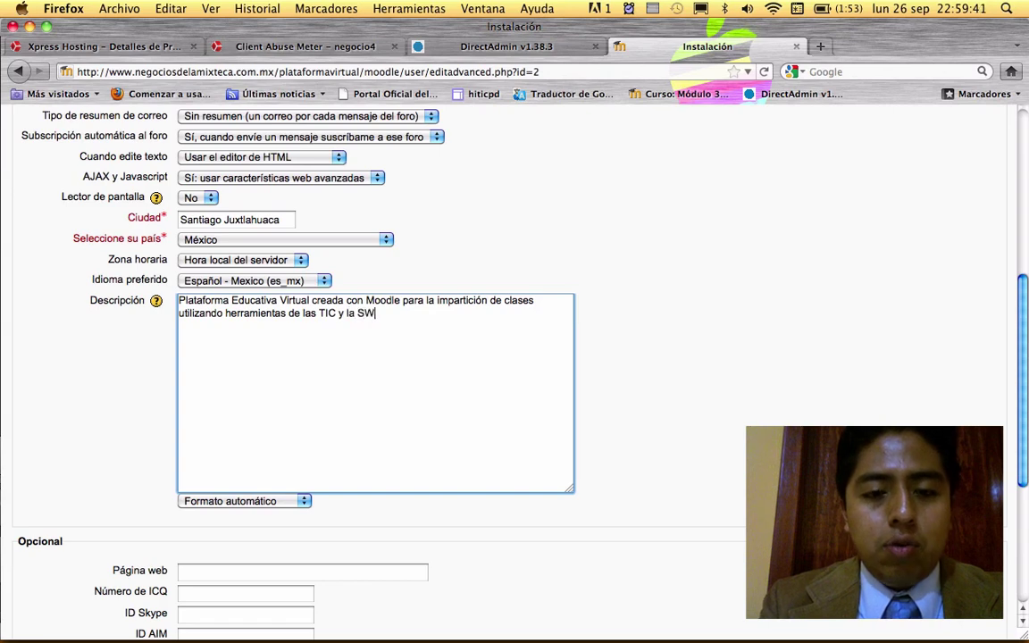
key(BackSpace)
key(BackSpace)
text(WEb)
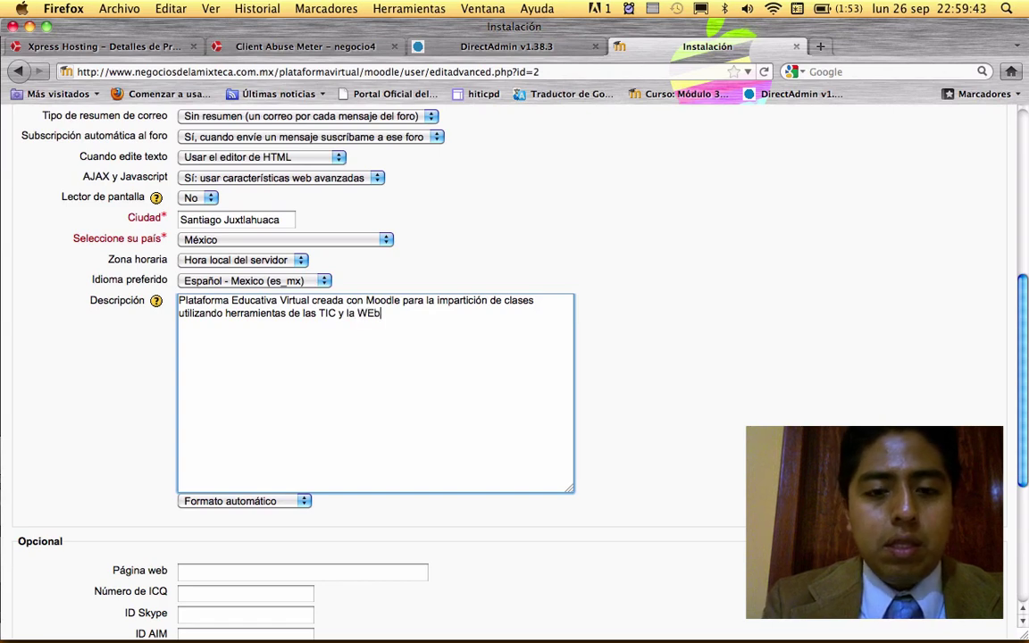
text( 20.)
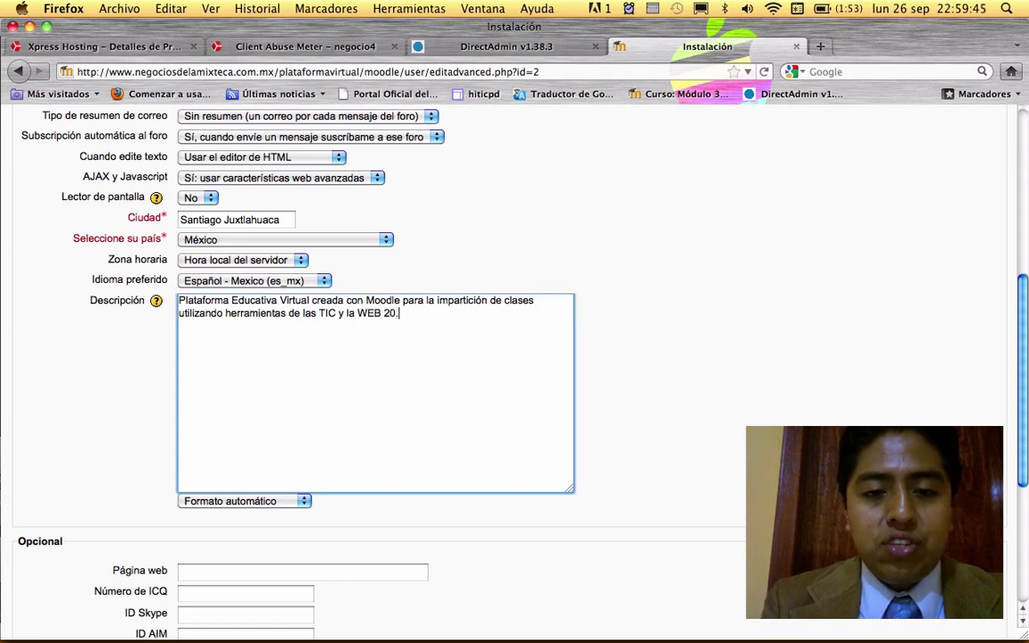
key(BackSpace)
key(BackSpace)
text(.0)
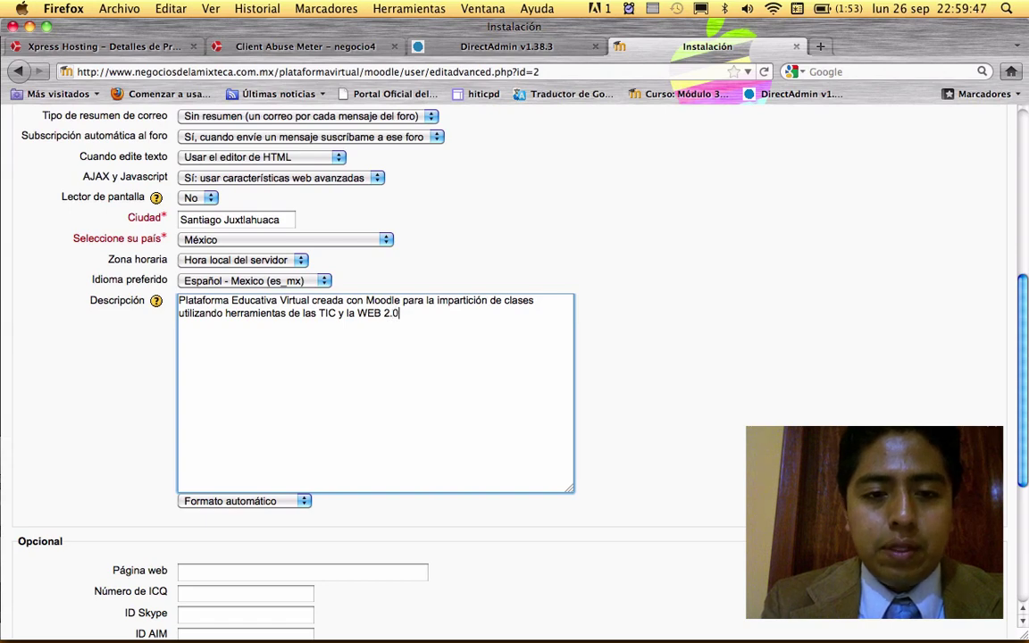
text( y mejor)
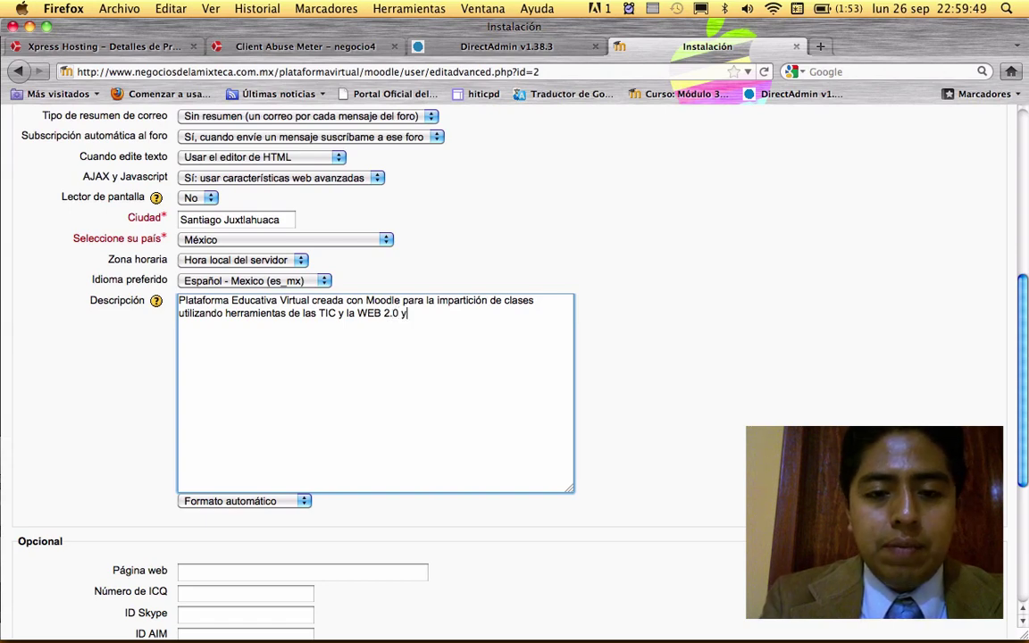
key(BackSpace)
key(BackSpace)
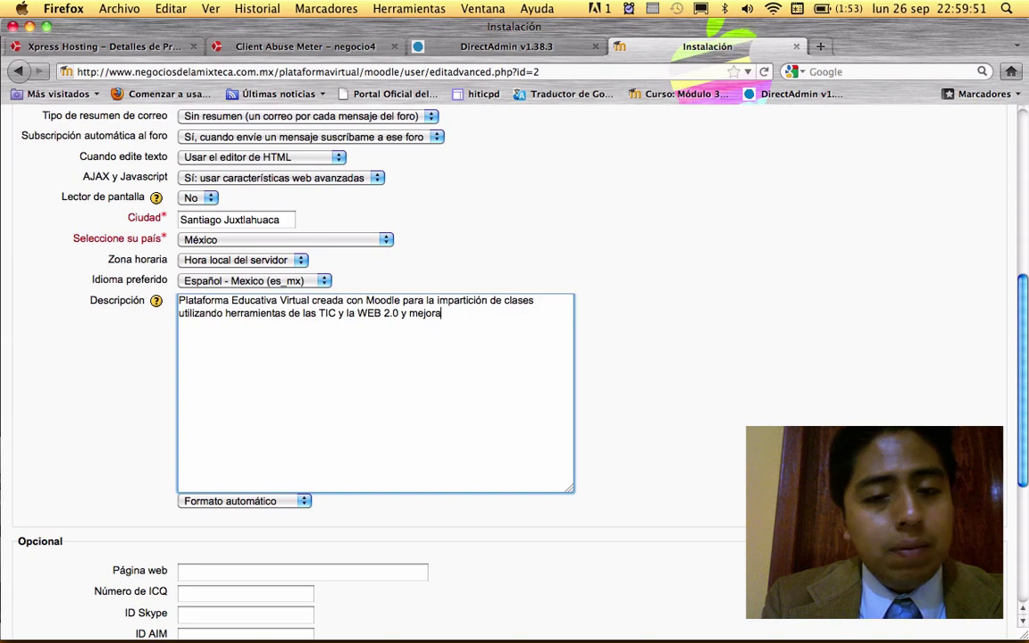
key(BackSpace)
key(BackSpace)
text(ayudar a nuestro quehacer doc)
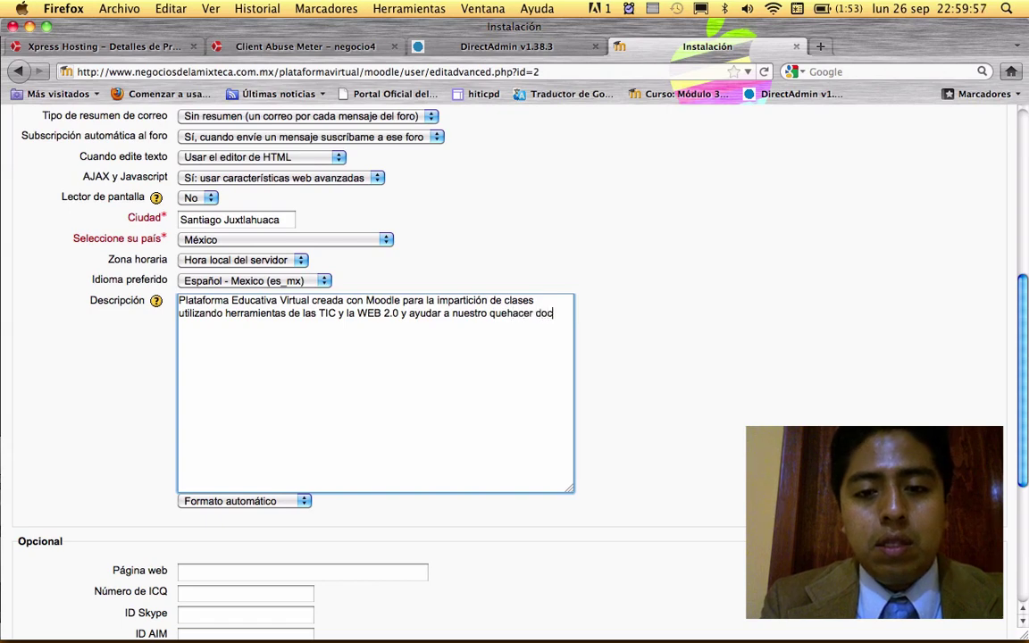
text(ente.)
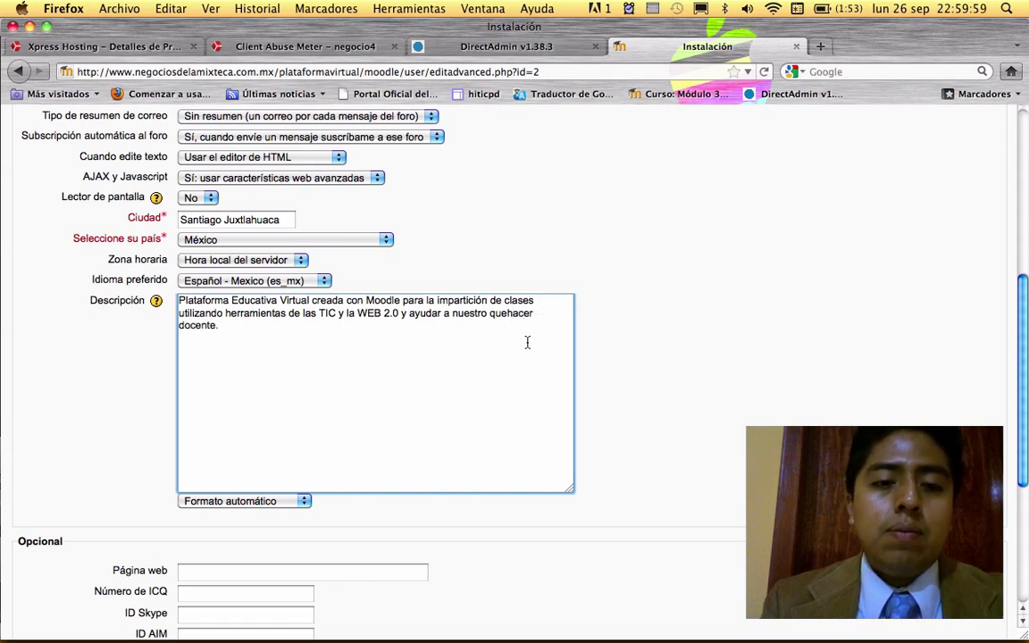
scroll(651, 345, down, 1)
scroll(651, 345, down, 1)
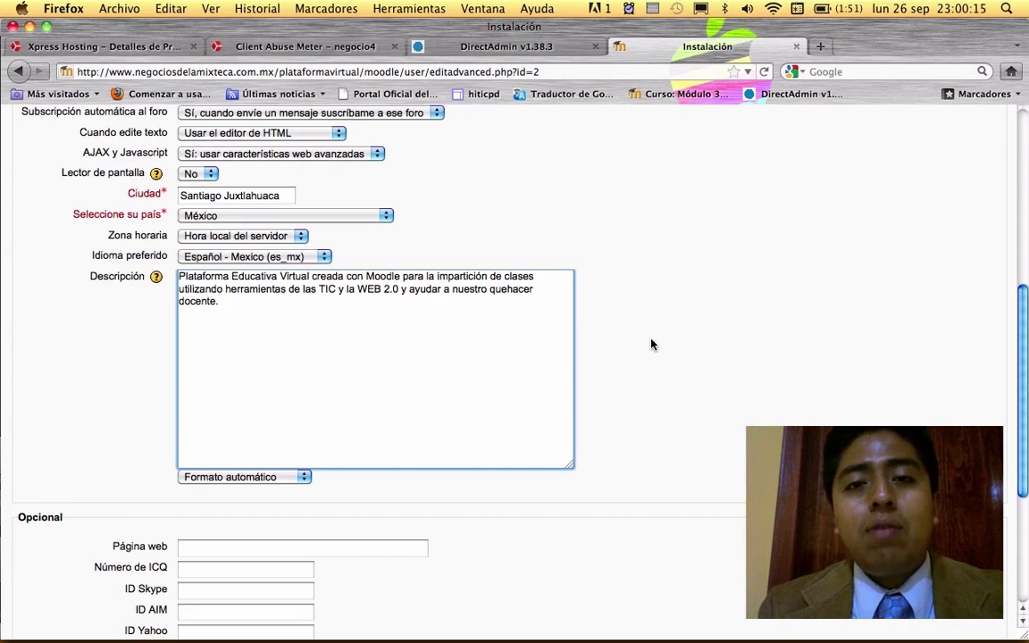
scroll(651, 344, down, 2)
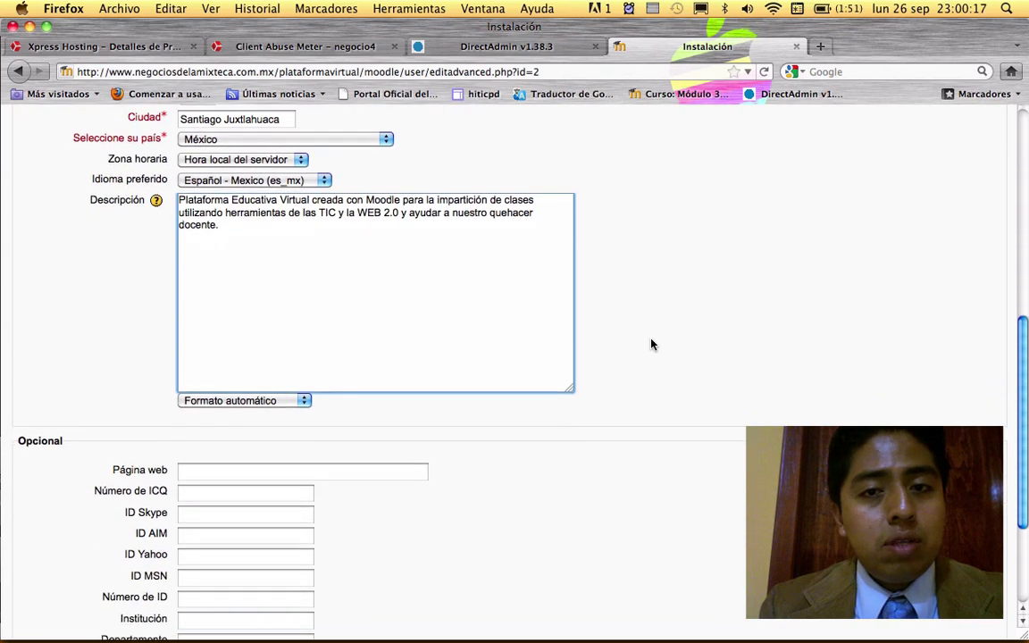
scroll(651, 344, down, 4)
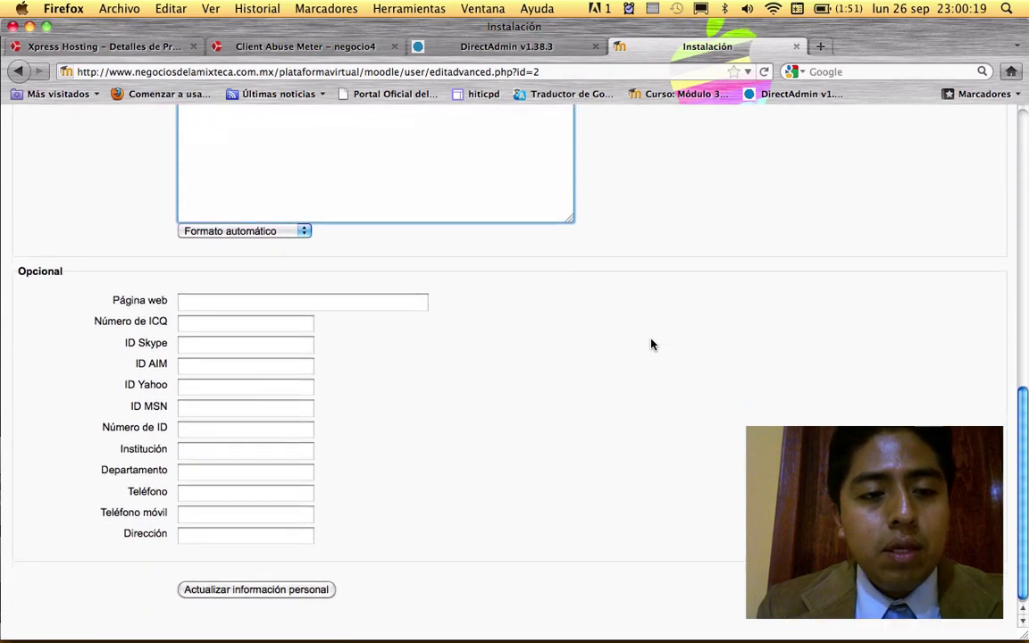
click(304, 228)
click(304, 228)
click(233, 226)
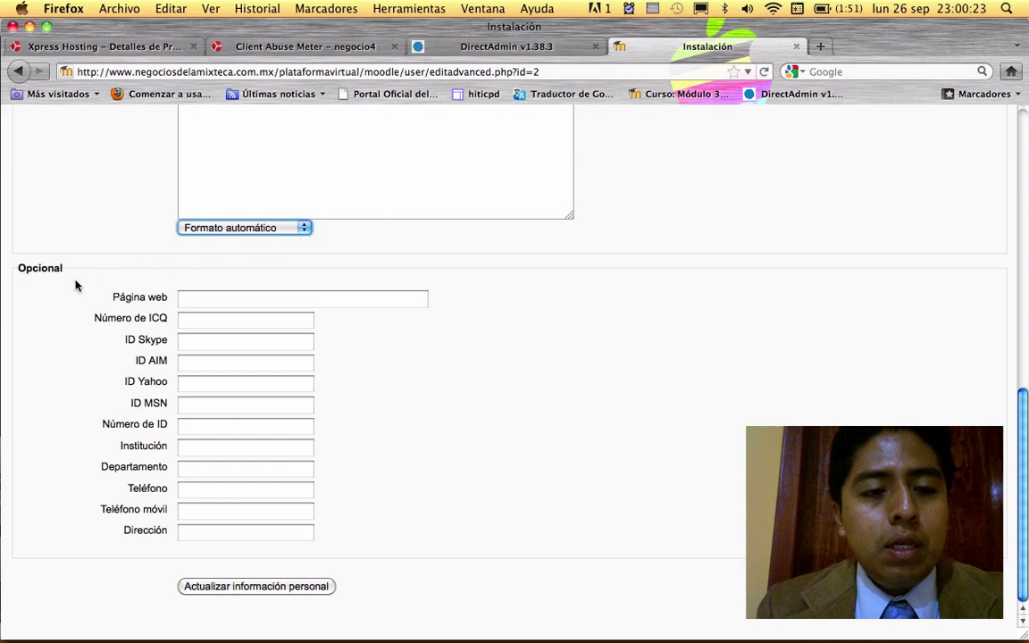
double_click(41, 272)
click(202, 297)
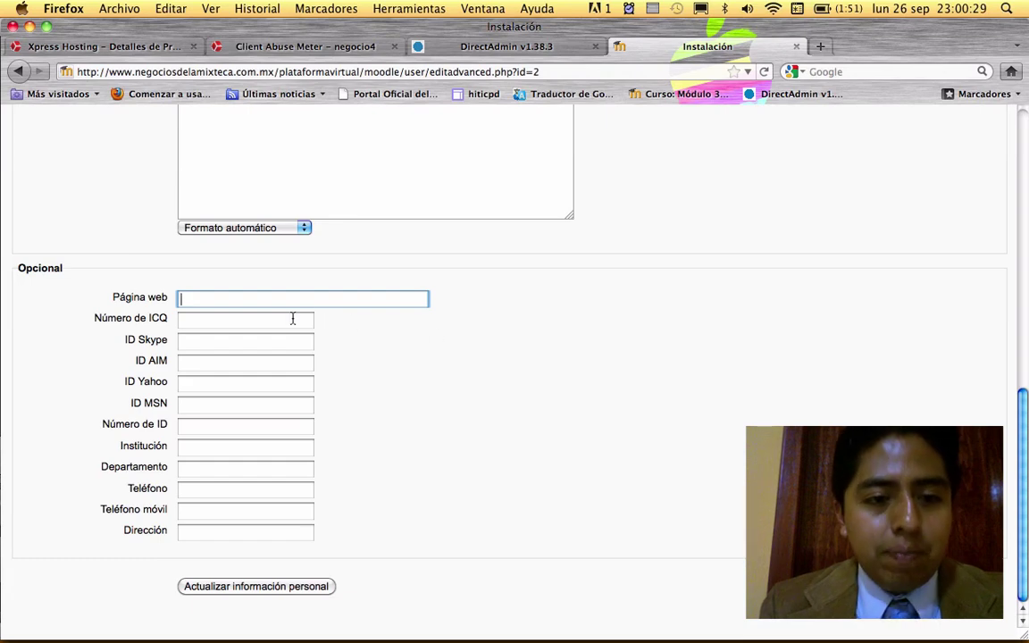
click(200, 323)
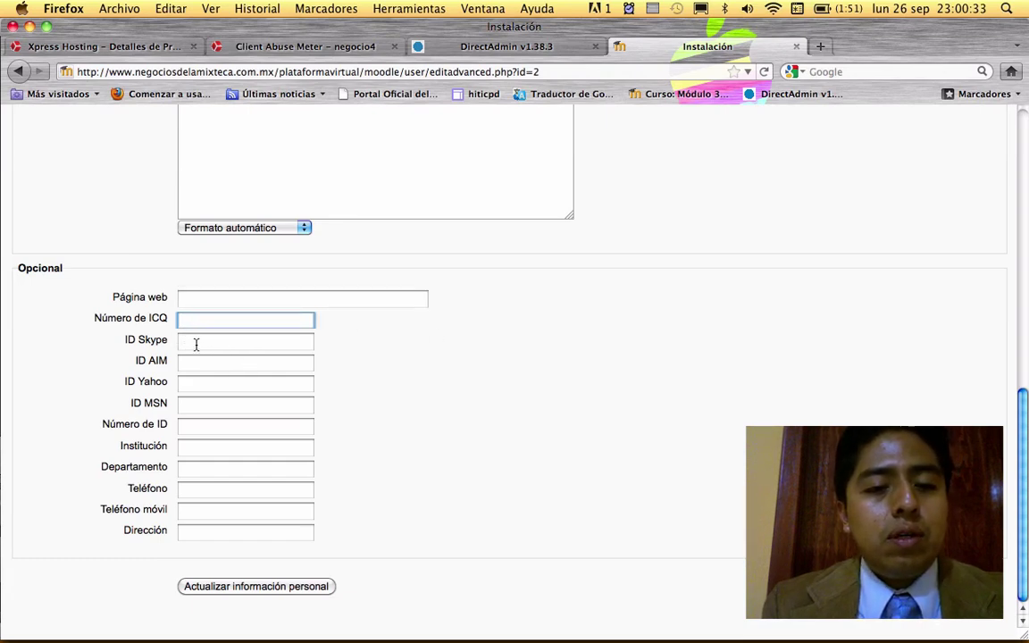
click(195, 343)
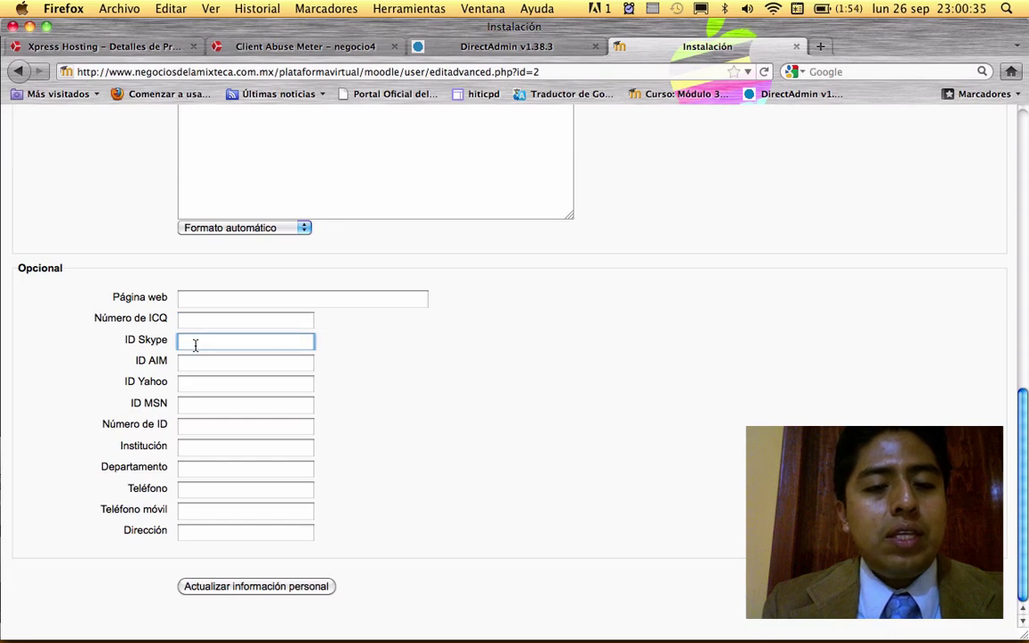
click(185, 361)
click(182, 404)
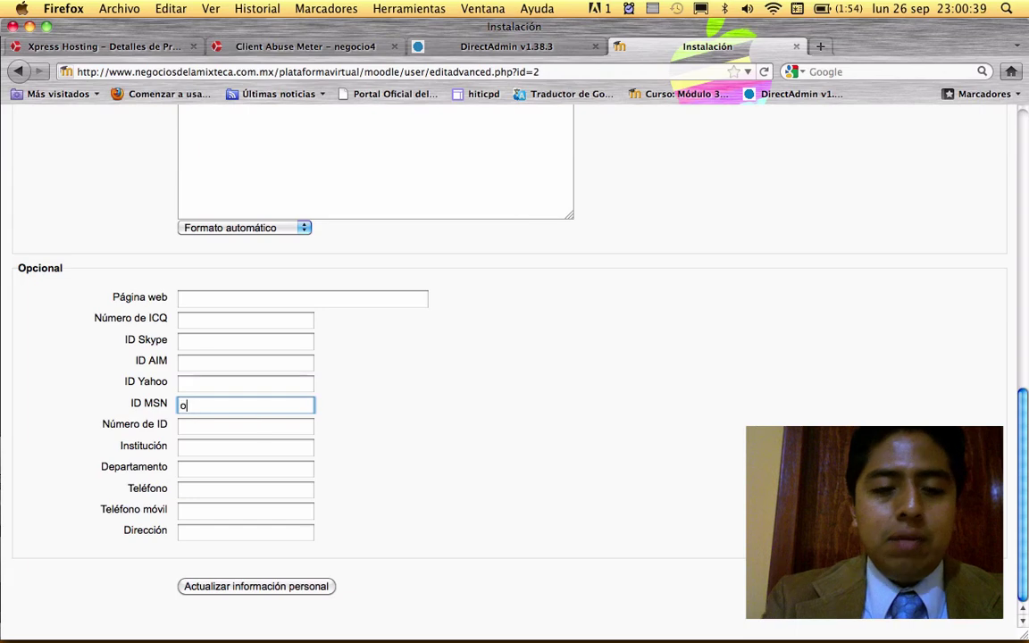
- Fill the MSN ID with the suggested address and set the institution to CBTa 131
text(oscru)
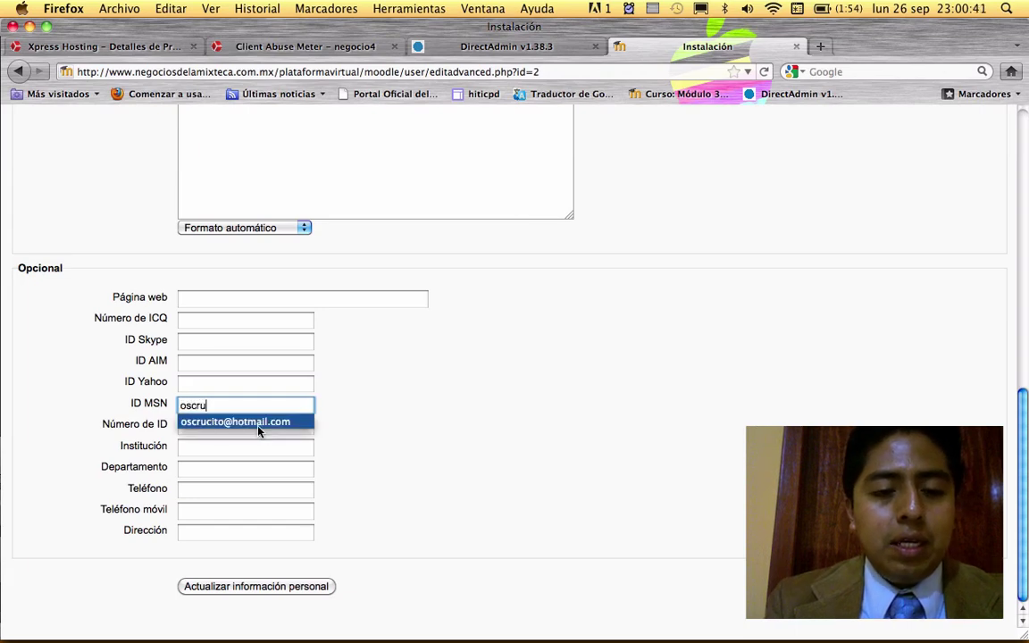
click(257, 424)
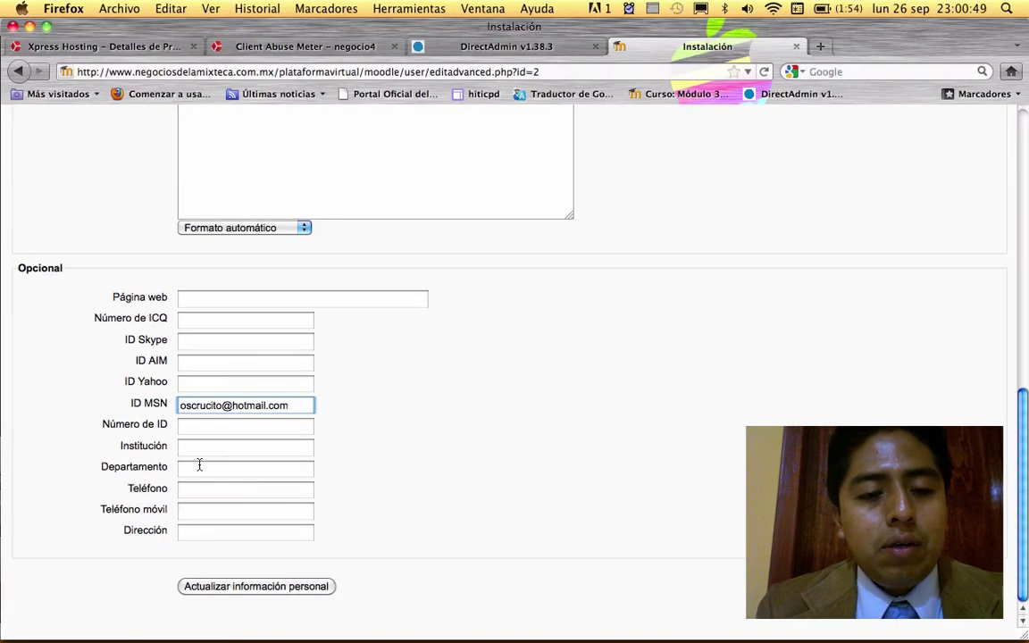
click(205, 447)
text(Ce)
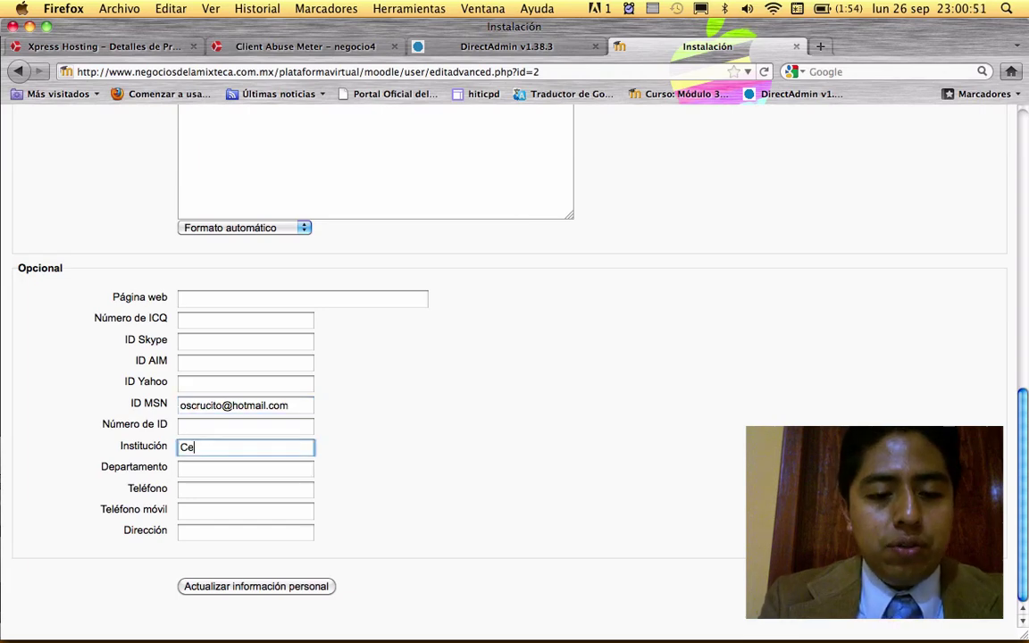
text(ntro de )
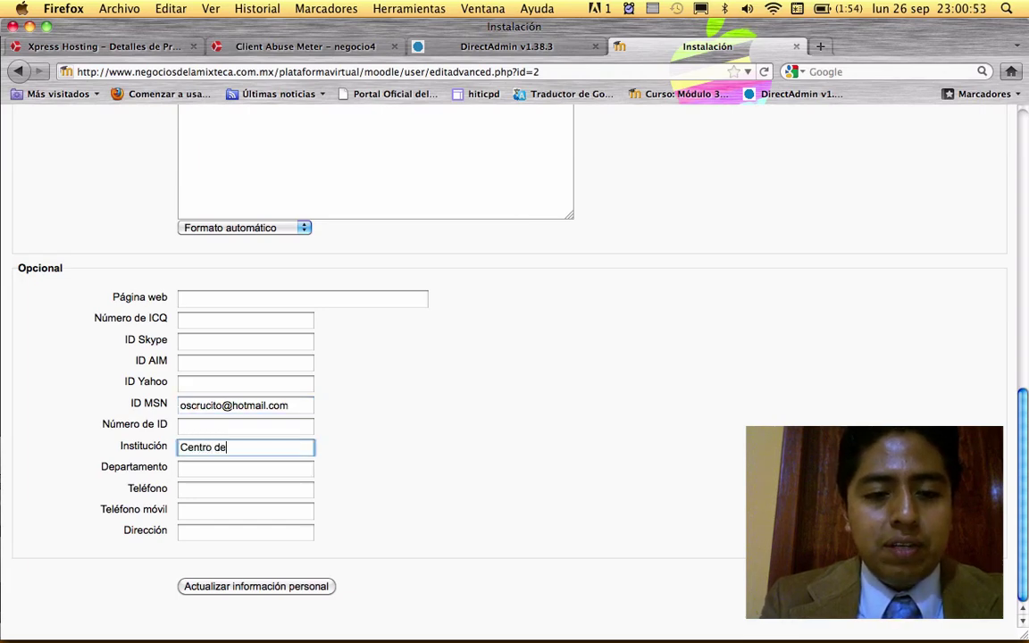
text(Bachille)
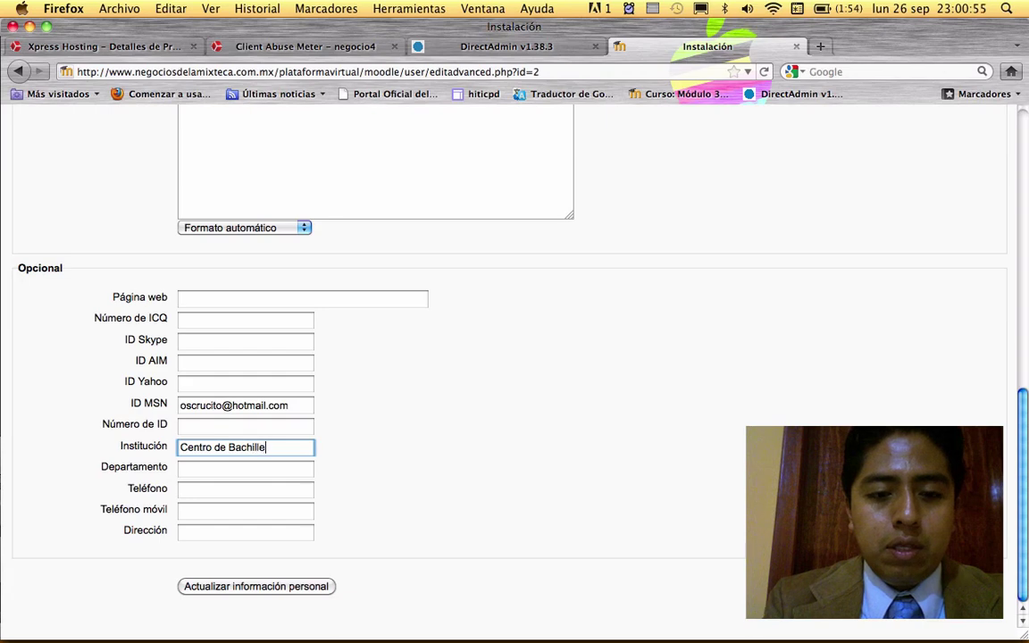
text(rato Tecnol)
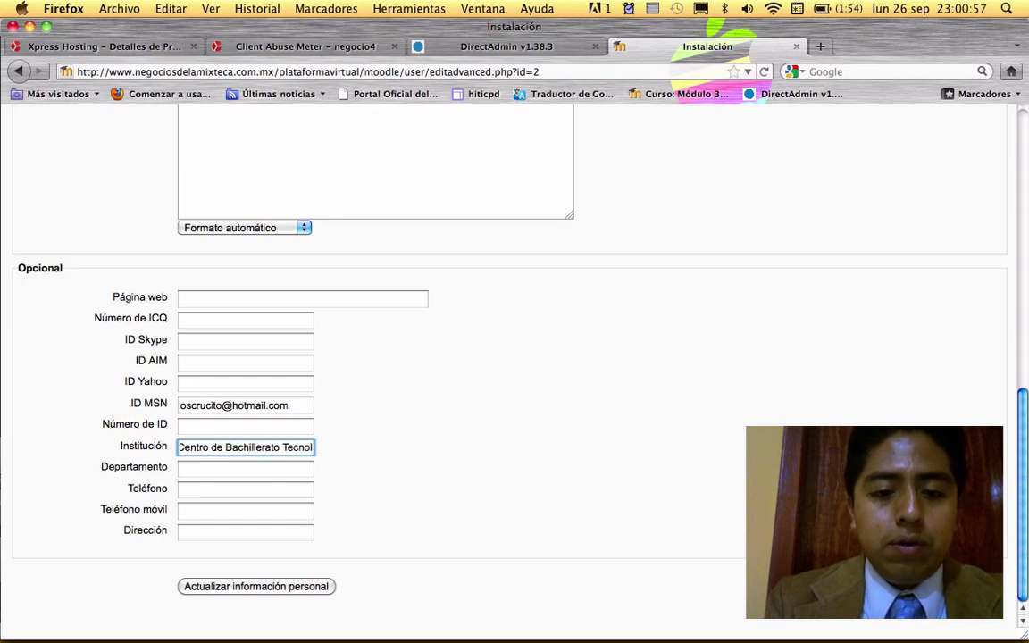
text(ógico agro)
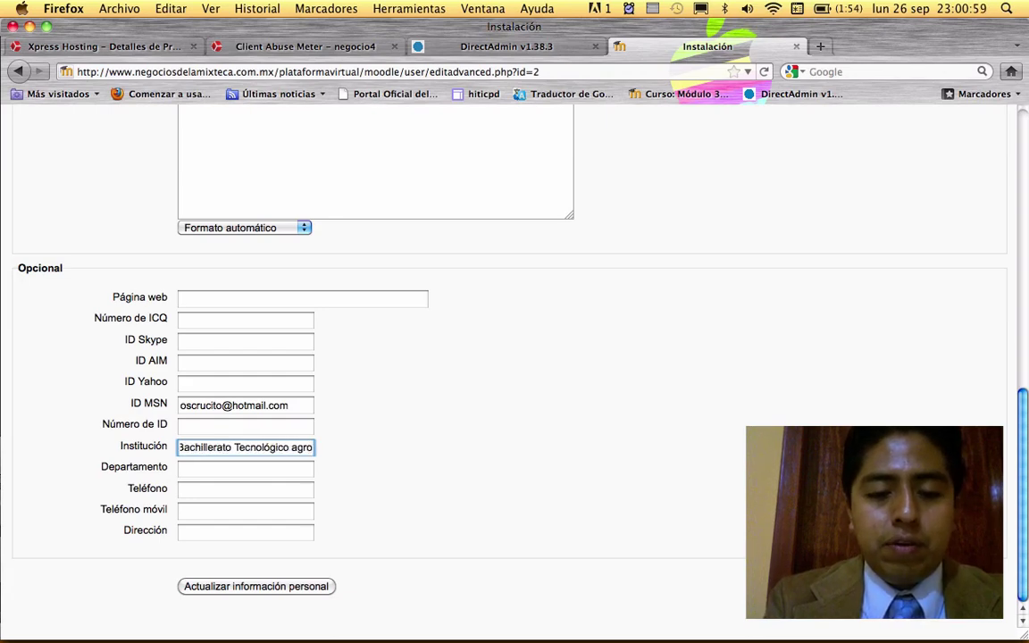
key(BackSpace)
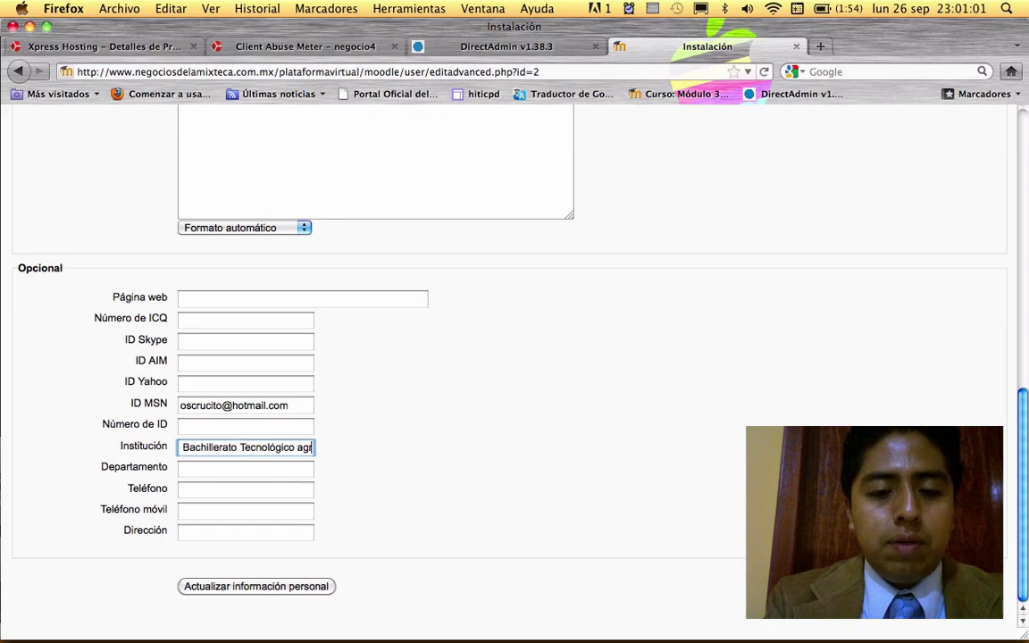
text(o)
key(BackSpace)
key(BackSpace)
key(Home)
text(Centro de)
key(End)
key(BackSpace)
key(BackSpace)
key(BackSpace)
key(BackSpace)
key(BackSpace)
key(BackSpace)
key(BackSpace)
key(BackSpace)
key(BackSpace)
key(BackSpace)
key(BackSpace)
key(BackSpace)
key(BackSpace)
key(BackSpace)
key(BackSpace)
key(BackSpace)
key(BackSpace)
key(BackSpace)
key(BackSpace)
key(BackSpace)
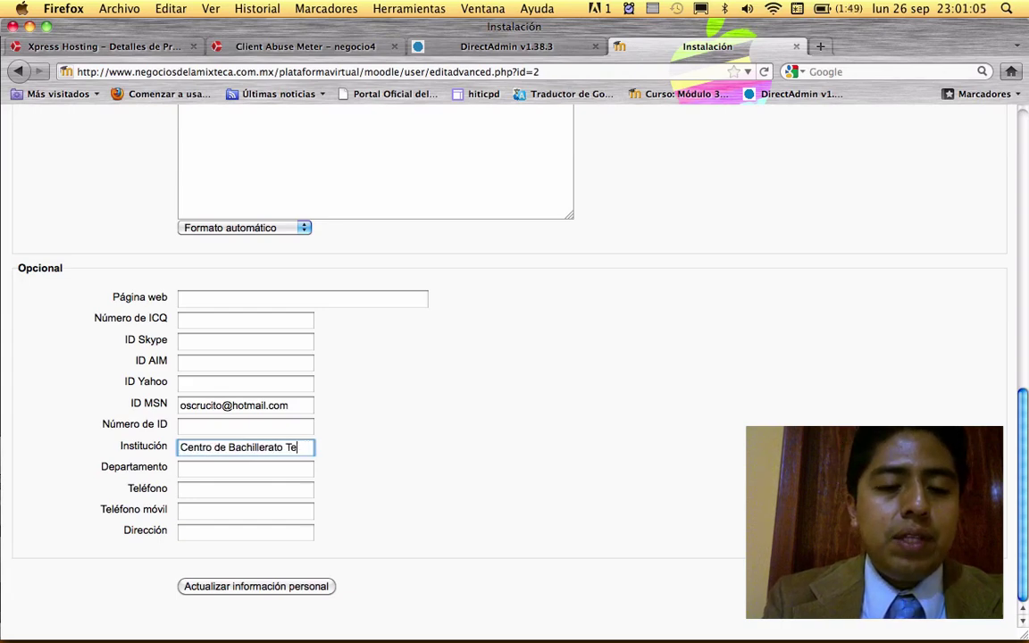
key(BackSpace)
key(BackSpace)
key(BackSpace)
key(BackSpace)
key(BackSpace)
key(BackSpace)
key(BackSpace)
key(BackSpace)
key(BackSpace)
key(BackSpace)
key(BackSpace)
key(BackSpace)
key(BackSpace)
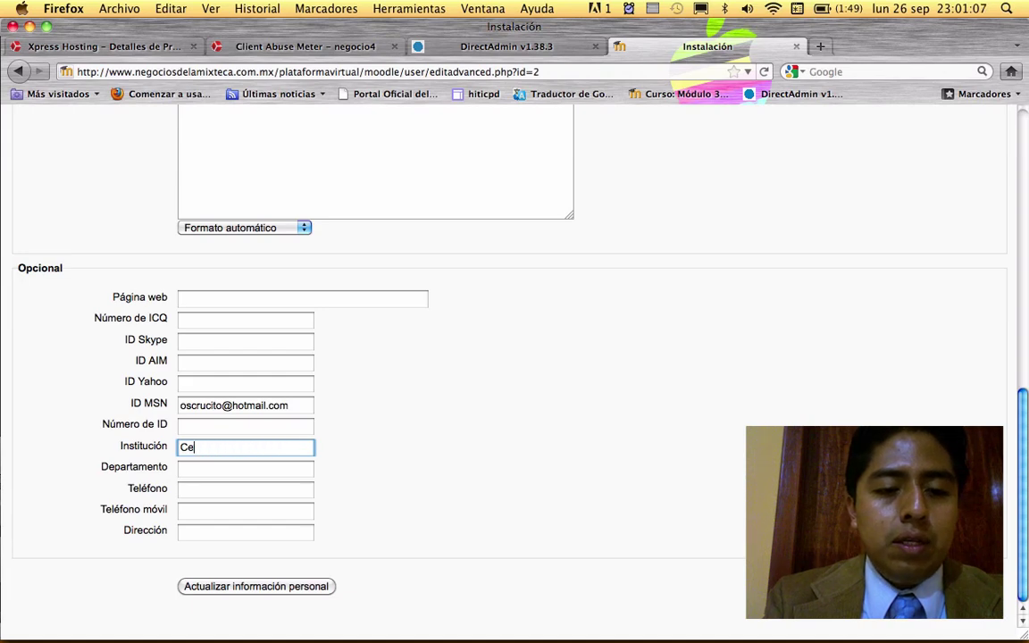
text(Bta)
key(BackSpace)
key(BackSpace)
text(131)
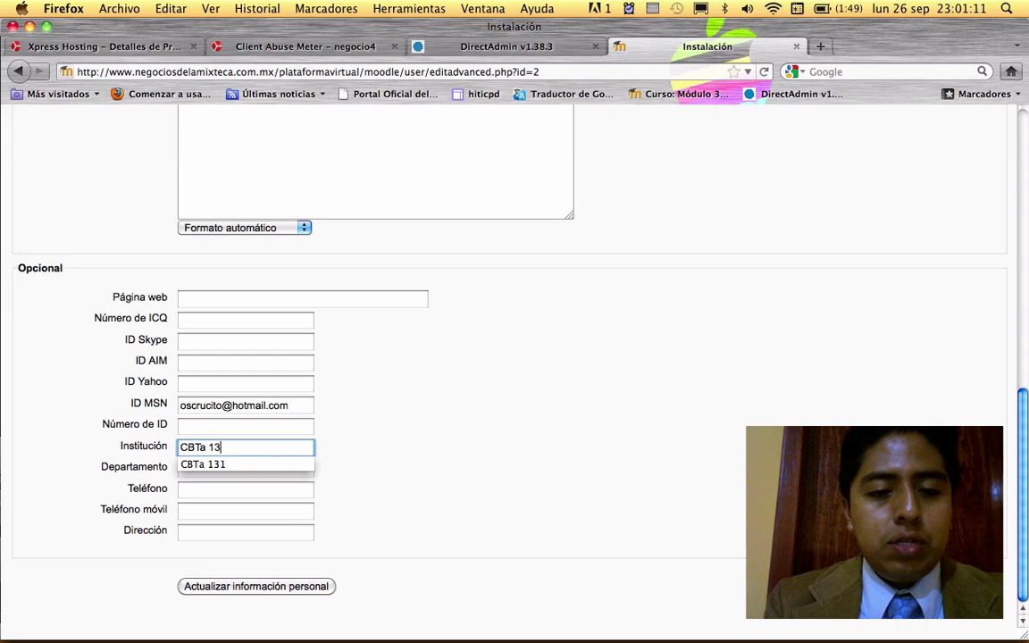
click(219, 468)
- Enter the department name plus the landline and mobile phone numbers
click(220, 468)
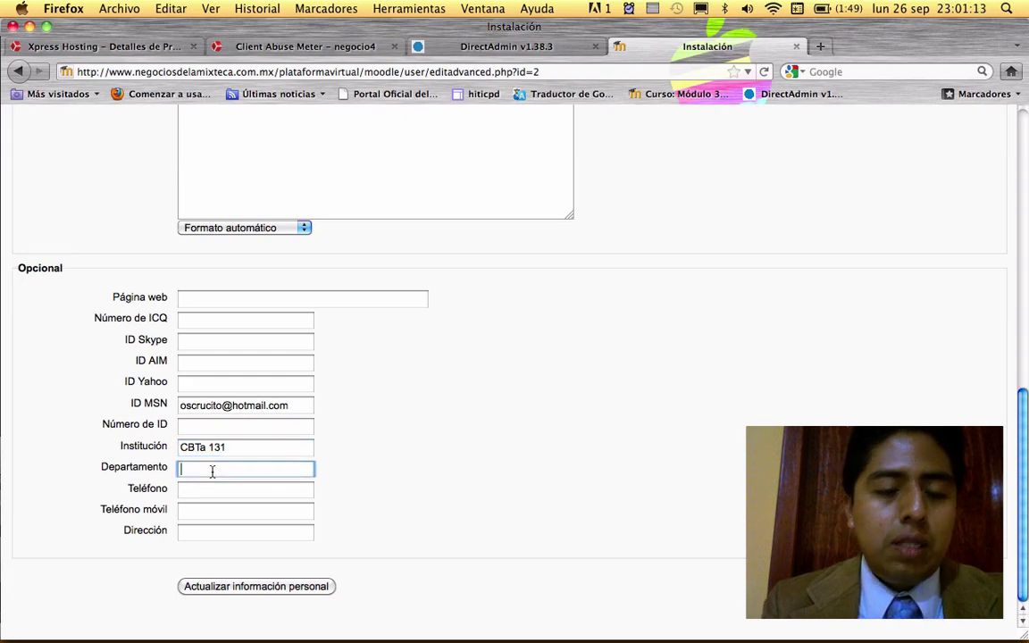
text(Departam)
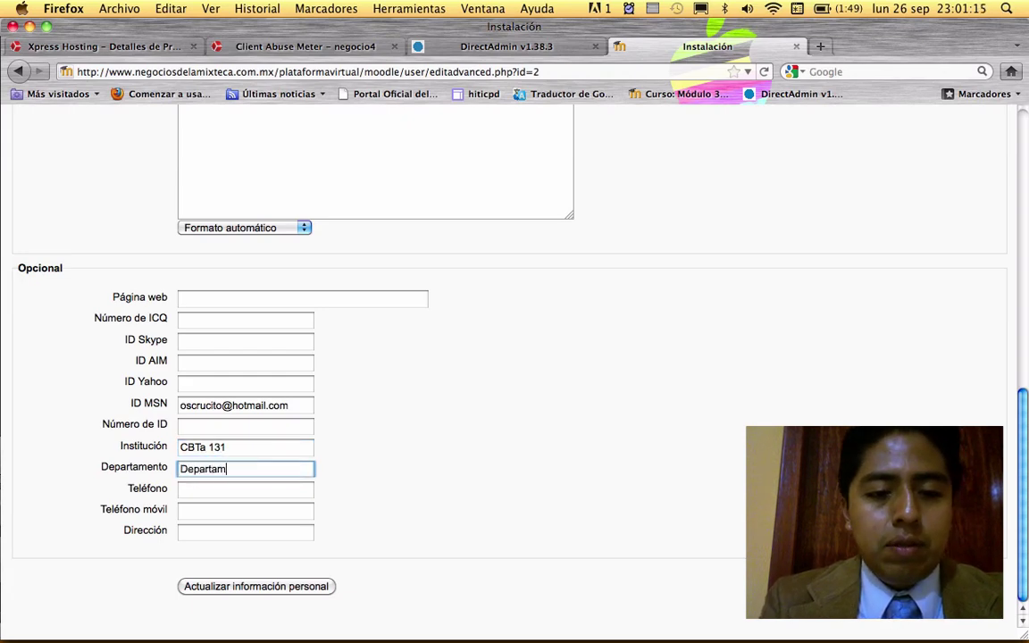
text(ento de Formación Doce)
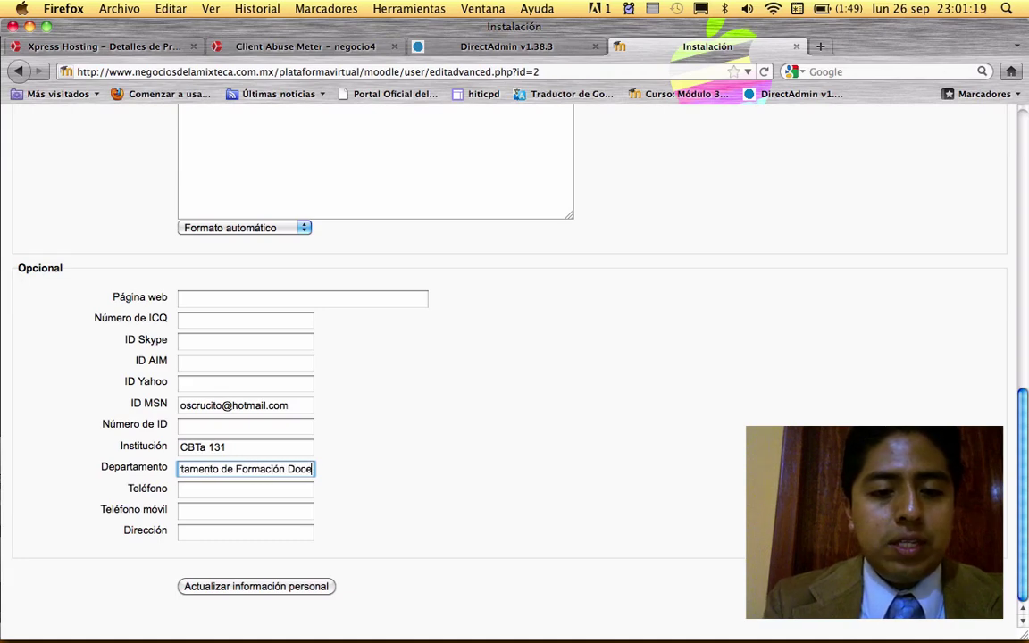
key(BackSpace)
key(BackSpace)
key(BackSpace)
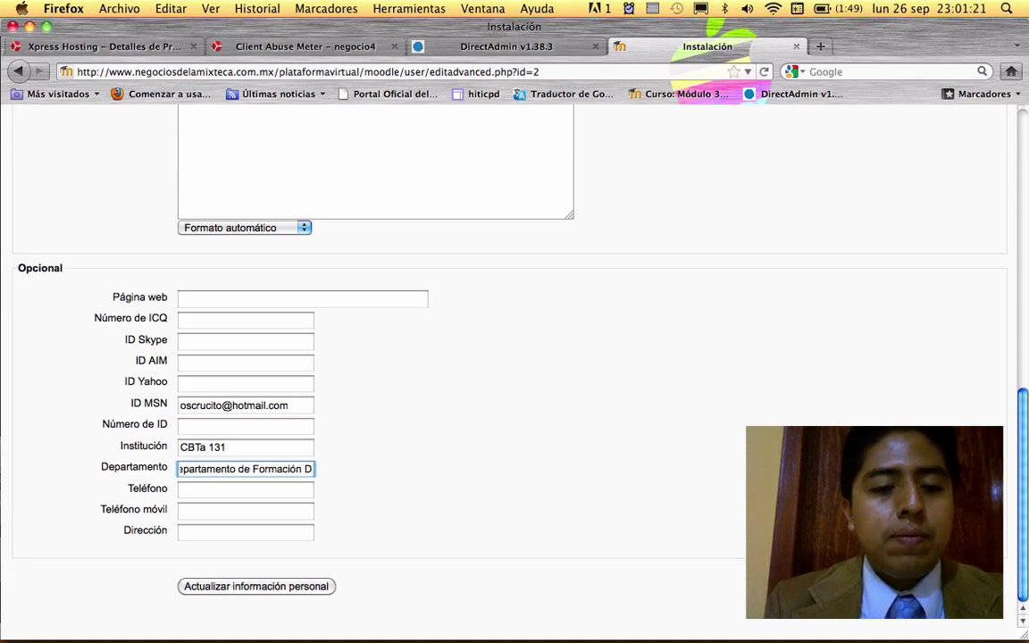
click(246, 489)
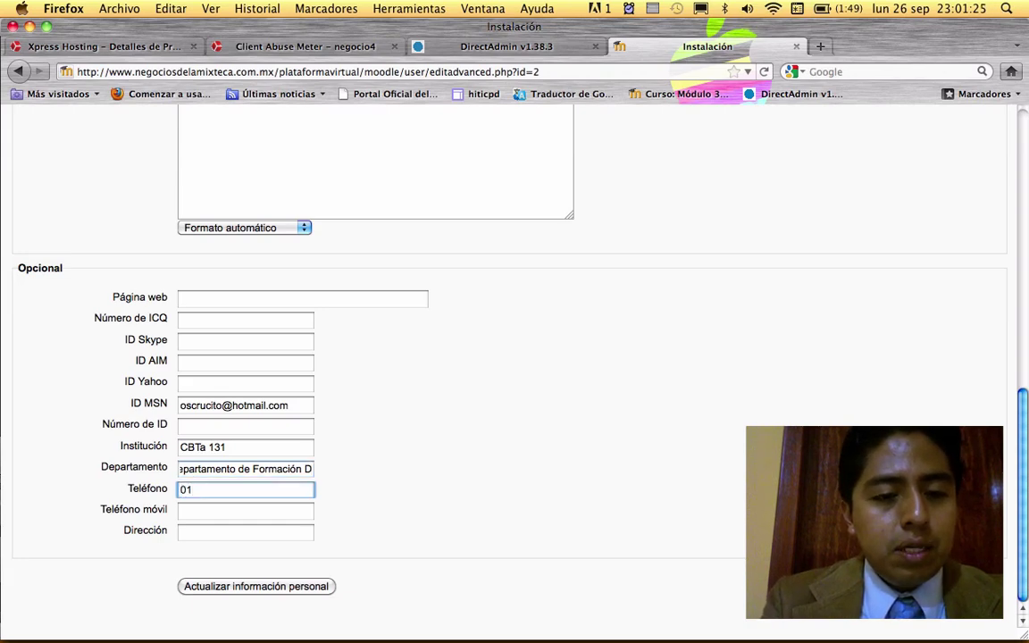
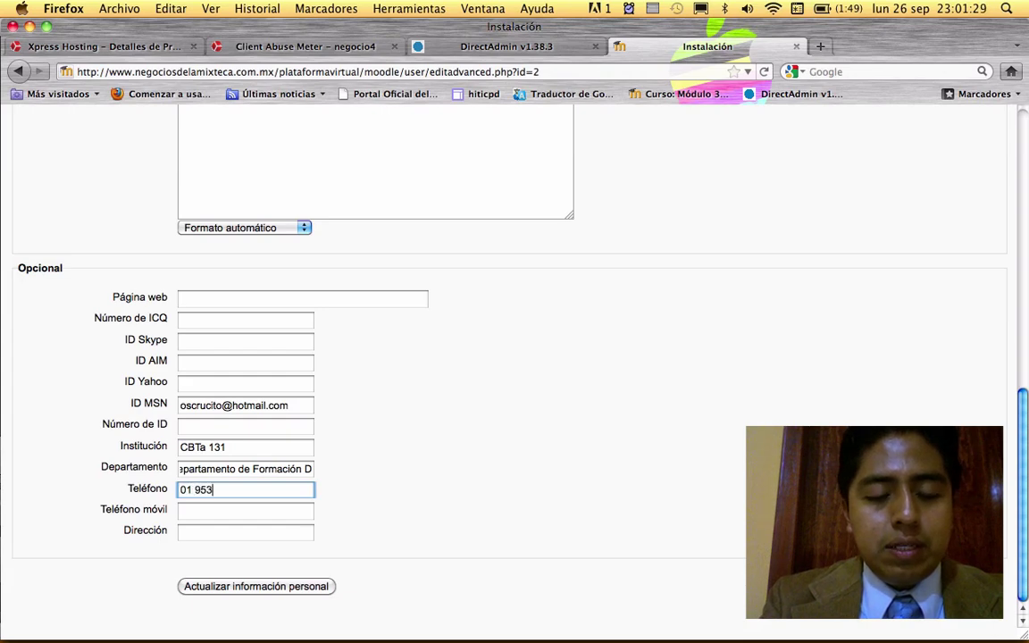
click(191, 511)
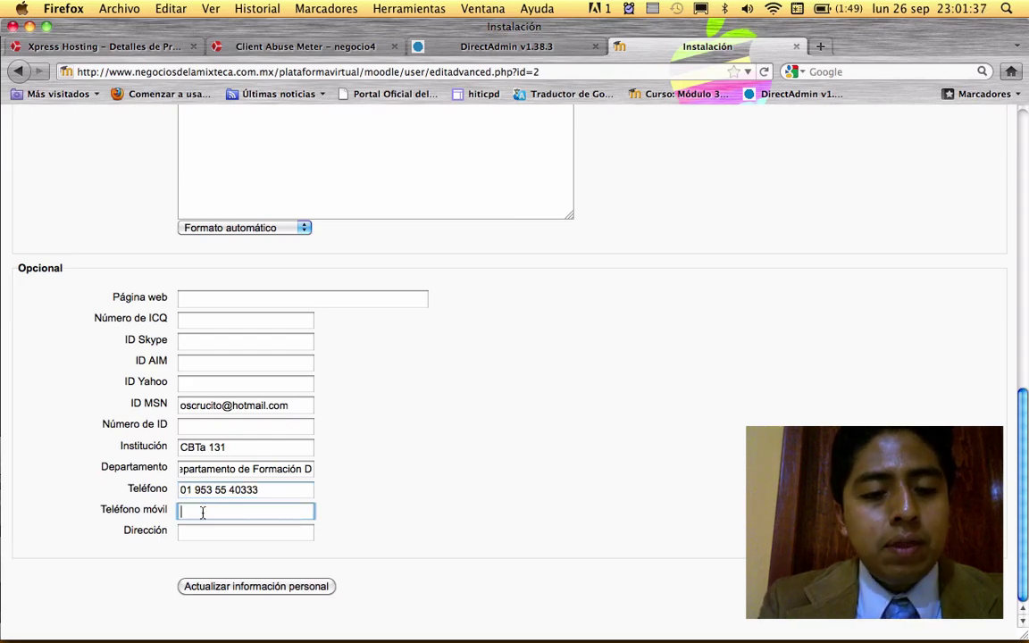
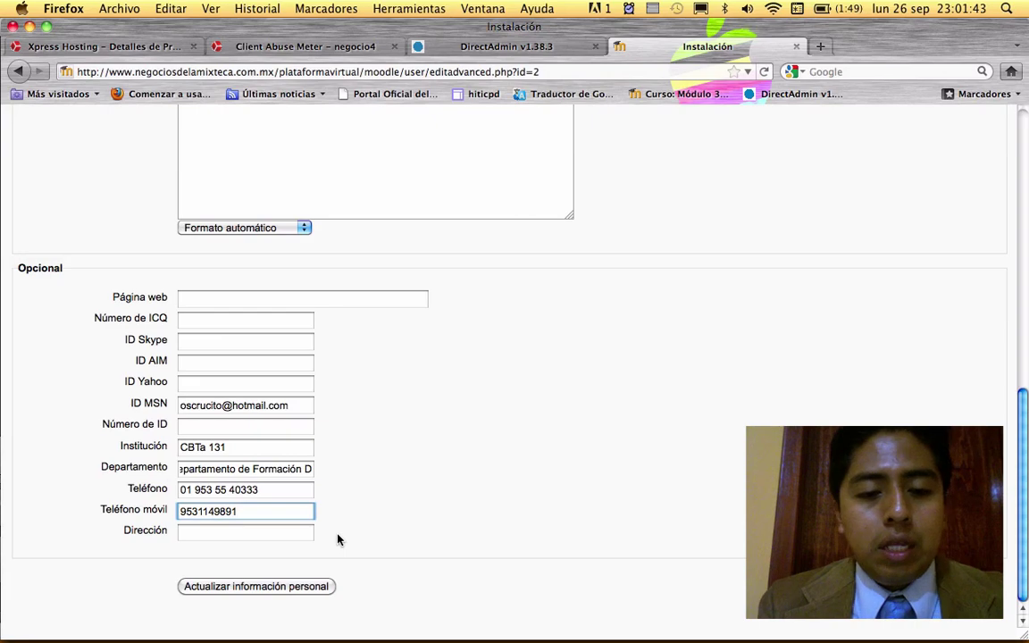
- Review the completed form and submit it with 'Actualizar información personal'
scroll(228, 590, up, 15)
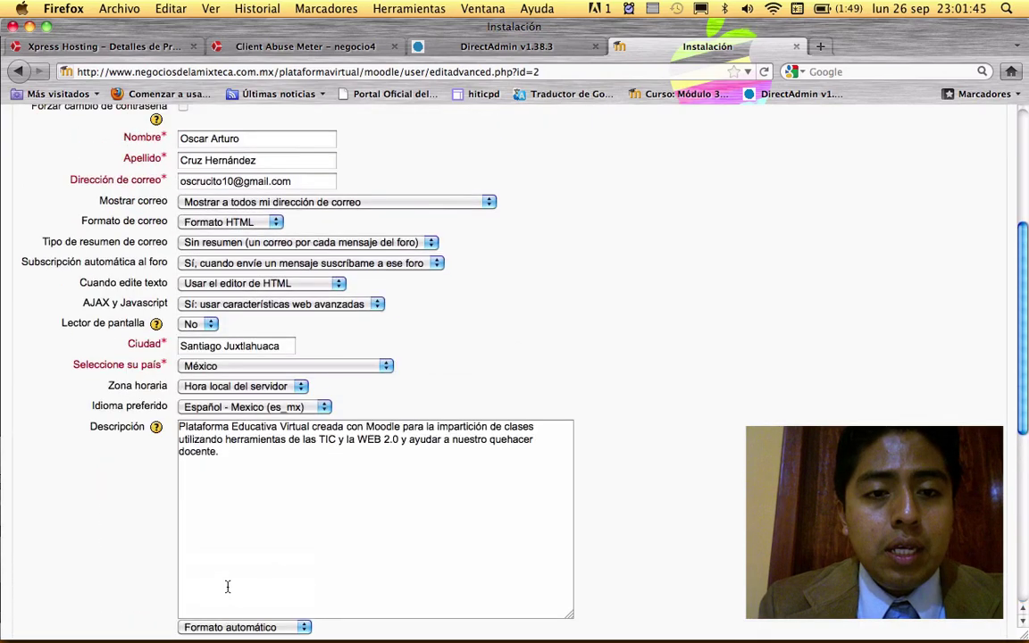
scroll(228, 589, down, 15)
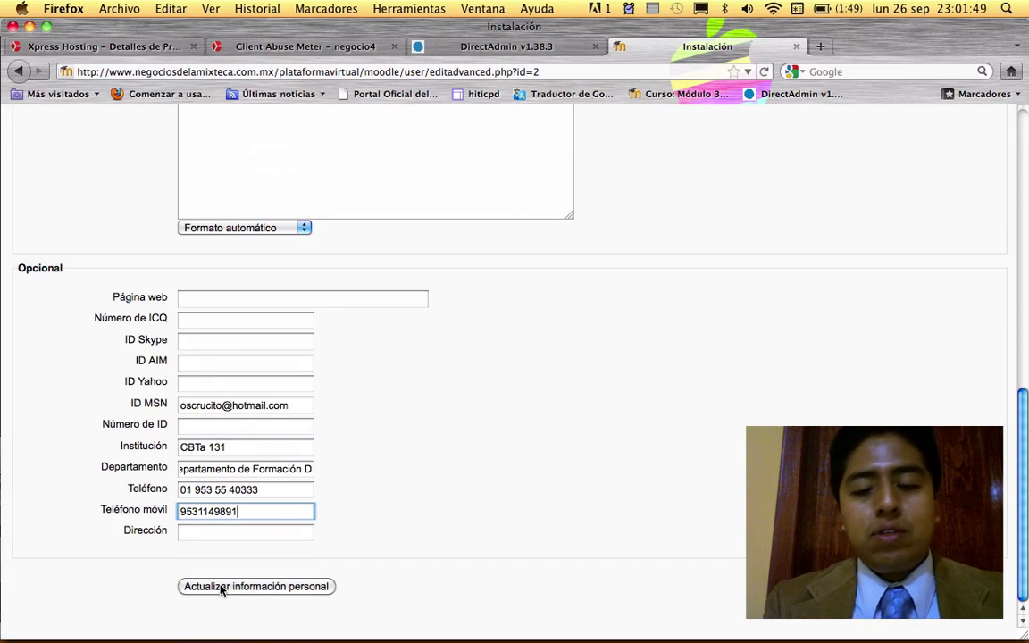
scroll(222, 590, up, 15)
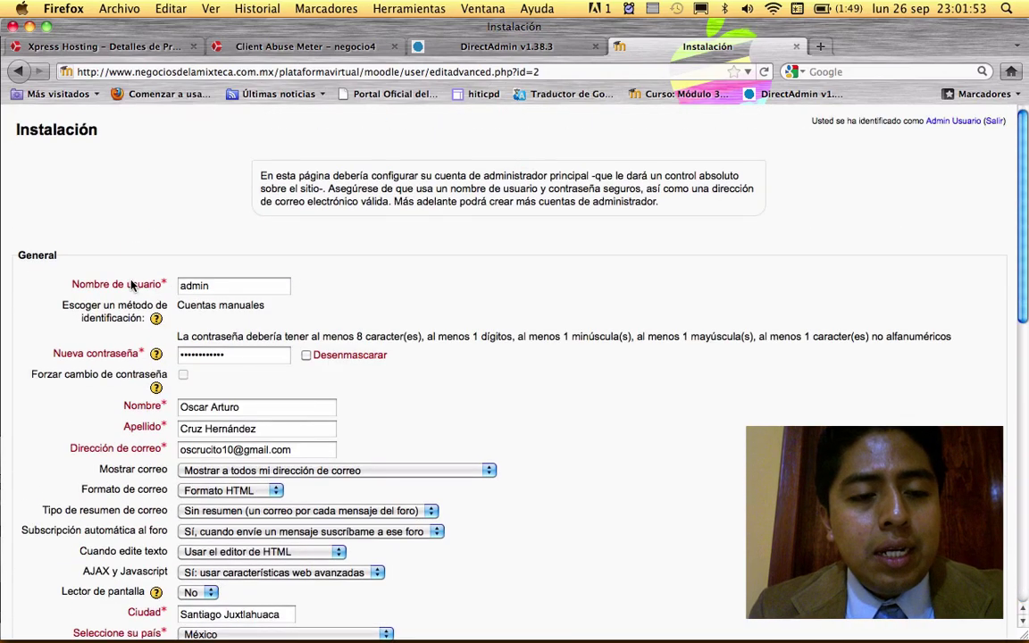
scroll(232, 291, down, 2)
scroll(268, 303, down, 10)
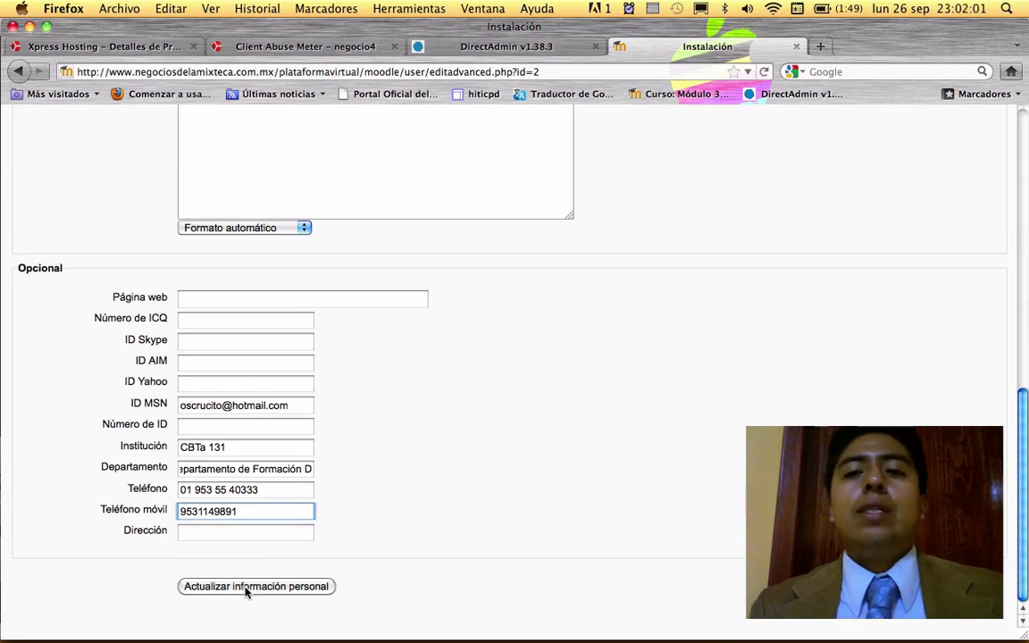
click(247, 587)
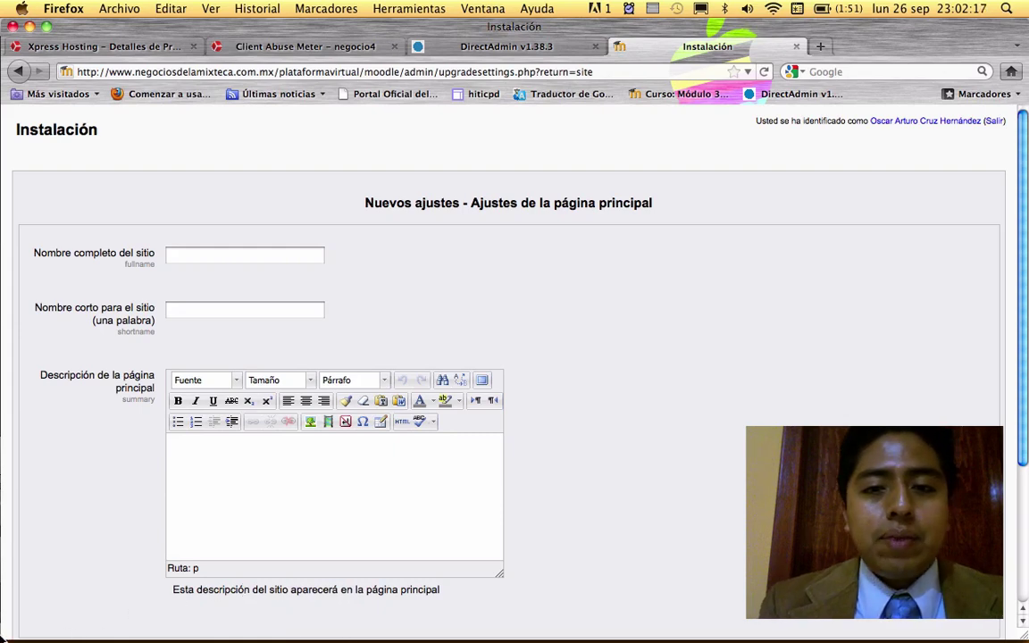
- Fill the full site name field with the previously saved site name
scroll(659, 360, down, 2)
scroll(659, 359, up, 2)
click(204, 258)
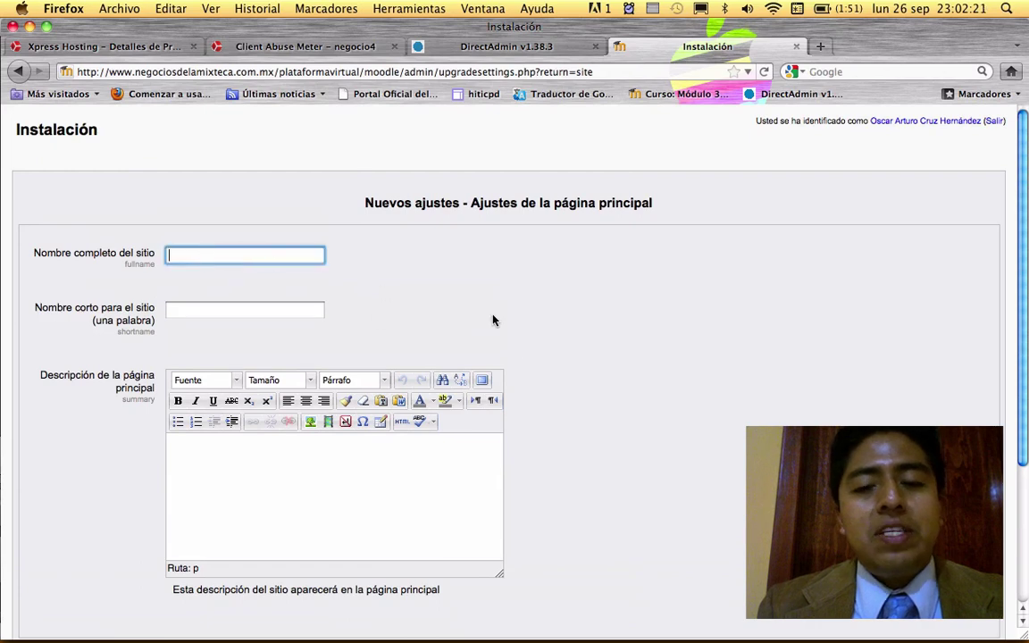
scroll(627, 373, down, 5)
scroll(627, 374, up, 1)
scroll(627, 374, up, 4)
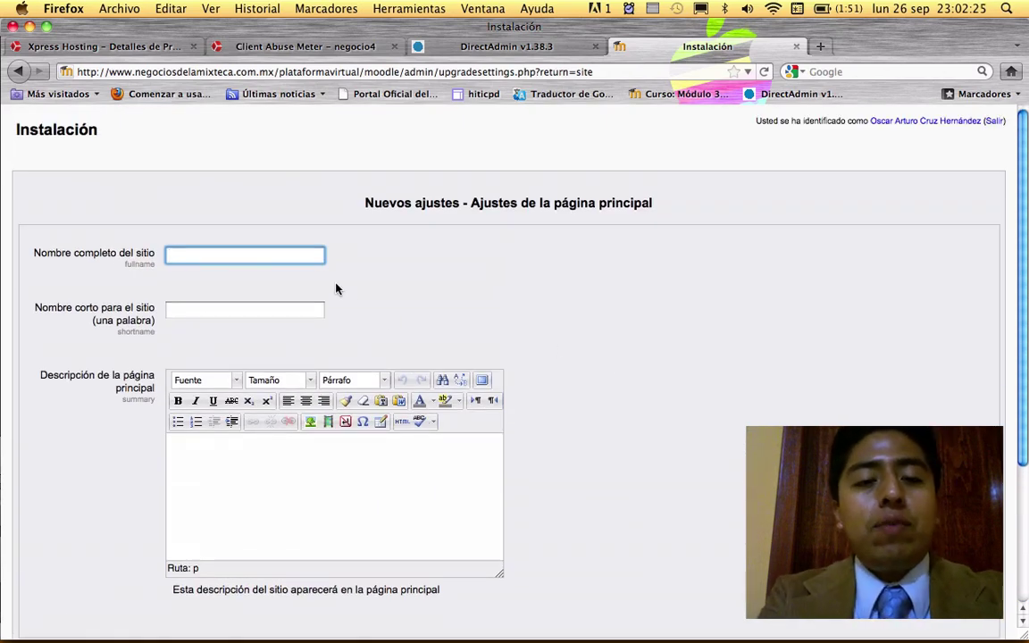
click(243, 260)
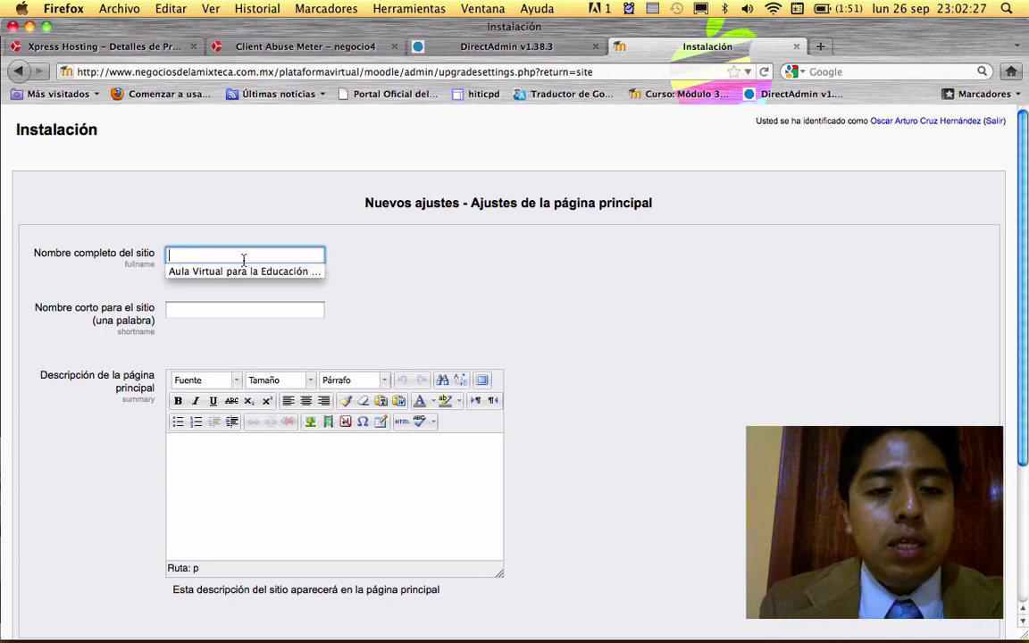
key(Down)
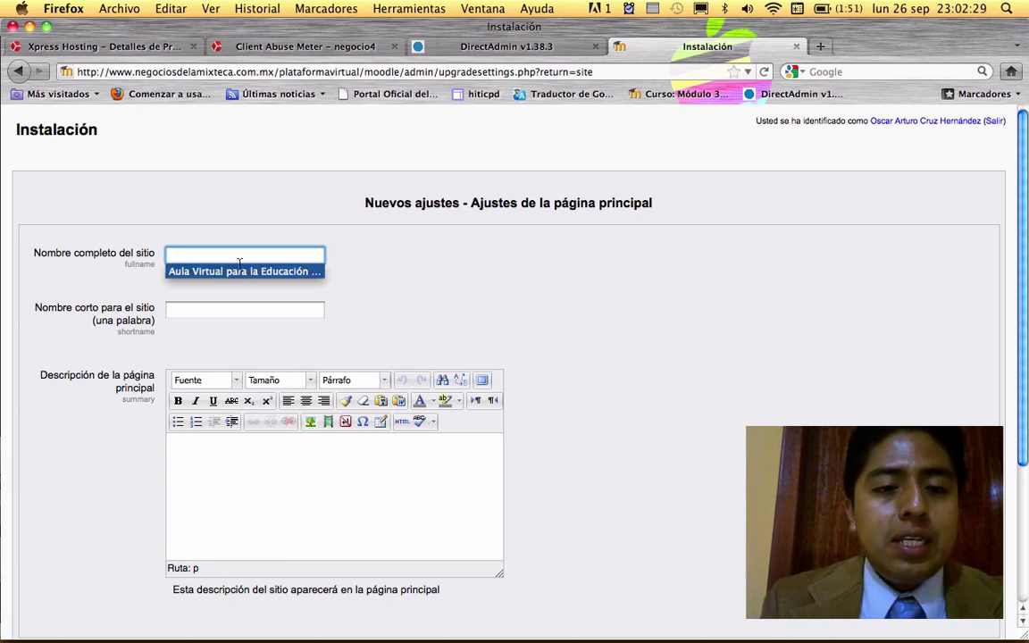
click(204, 270)
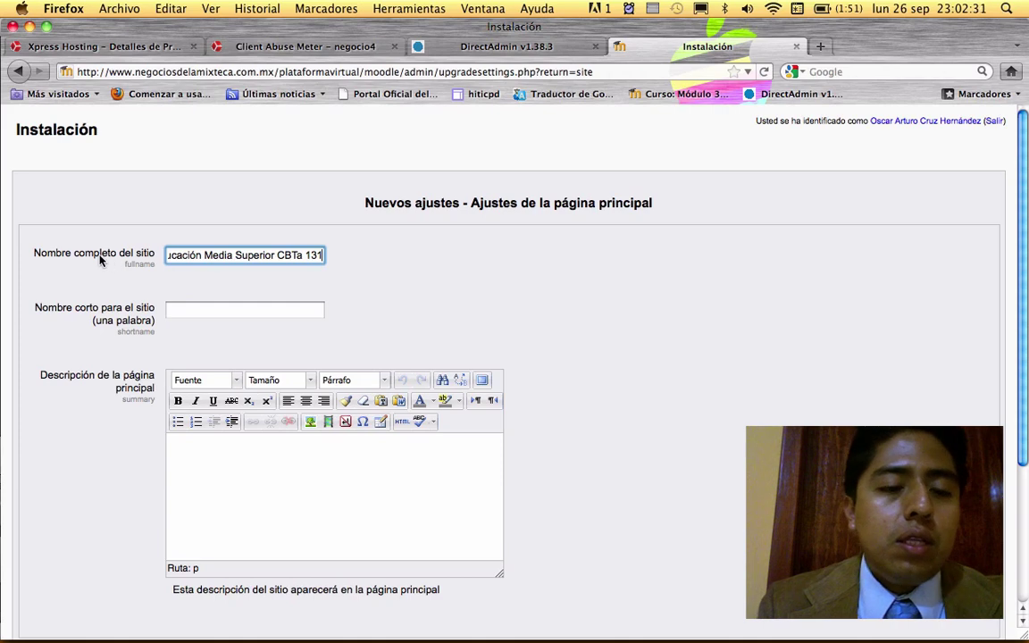
click(204, 256)
key(Escape)
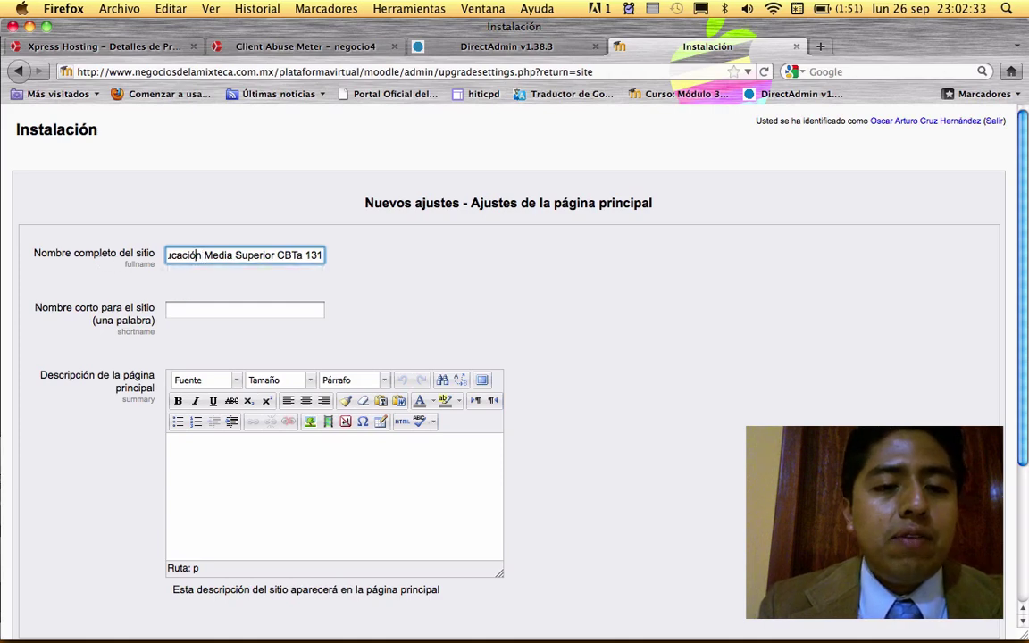
- Change 'Aula' to 'Plataforma' in the site name and append 'CBTa 131'
key(Left)
key(Left)
key(Left)
key(Left)
key(Left)
key(Left)
key(Left)
key(Left)
key(Left)
key(Left)
key(Left)
key(Left)
key(Left)
key(Left)
key(Left)
key(Left)
key(Left)
key(Left)
key(Left)
key(Left)
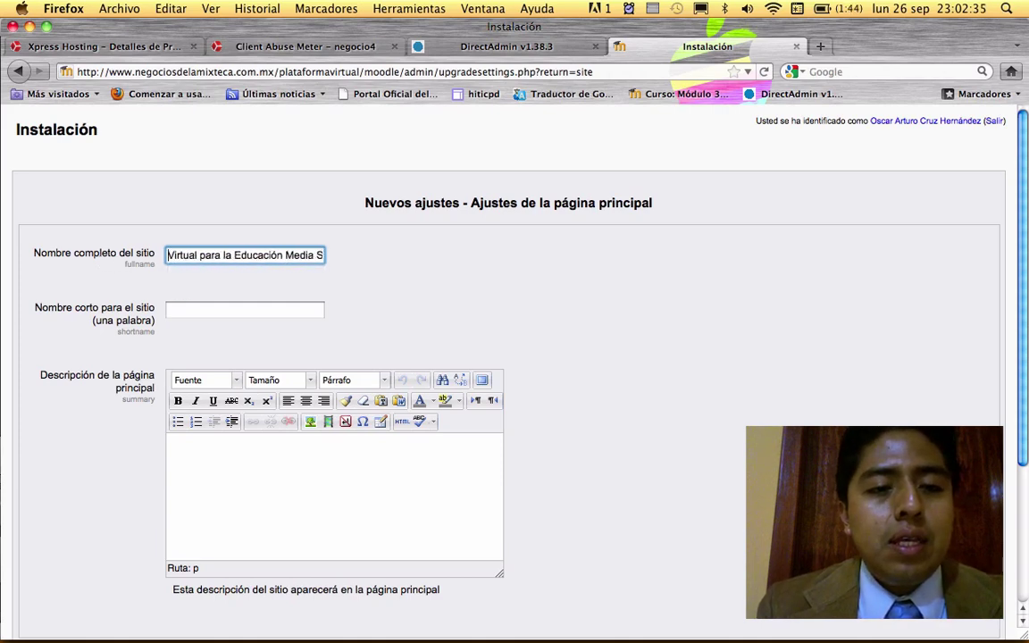
double_click(182, 255)
text(Plataform)
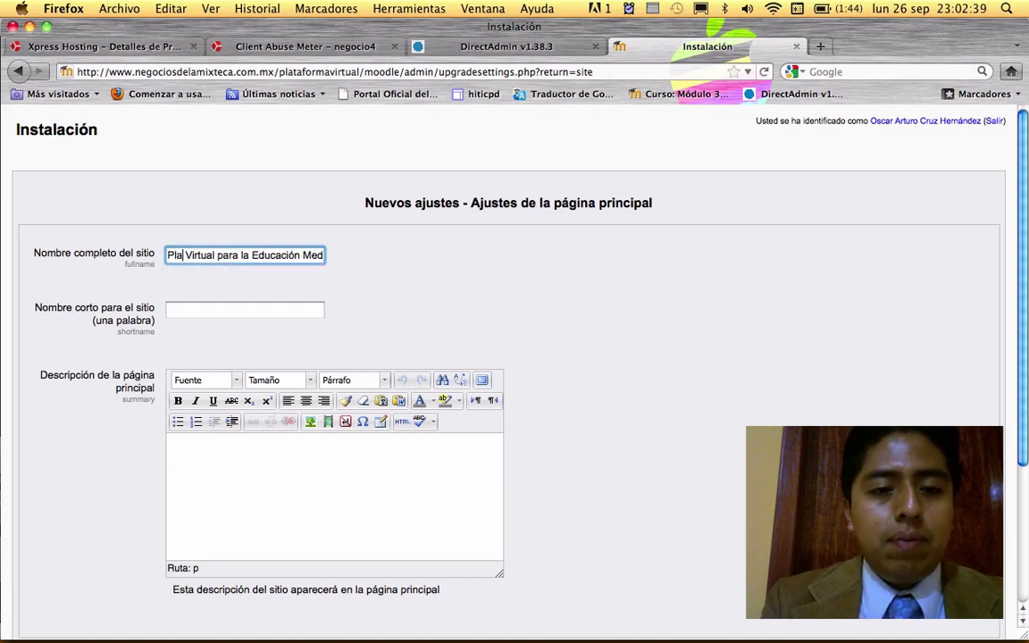
text(a)
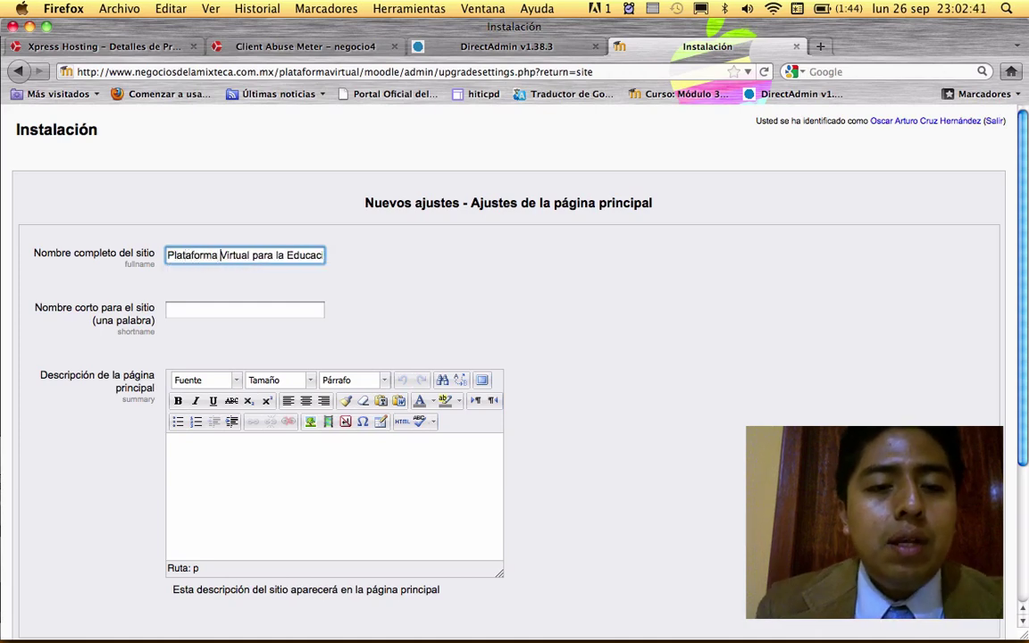
key(Right)
key(Right)
key(Right)
key(Right)
key(Right)
key(Right)
key(Right)
key(Right)
key(Right)
key(Right)
key(Right)
key(Right)
key(Right)
key(Right)
key(Right)
key(Right)
key(Right)
key(Right)
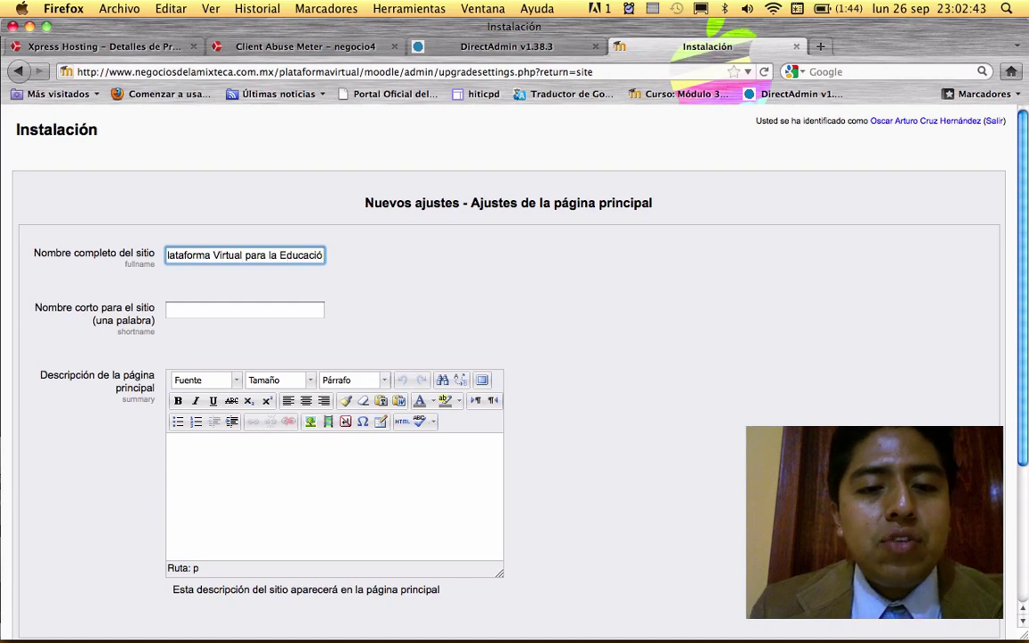
text(CBTa 131)
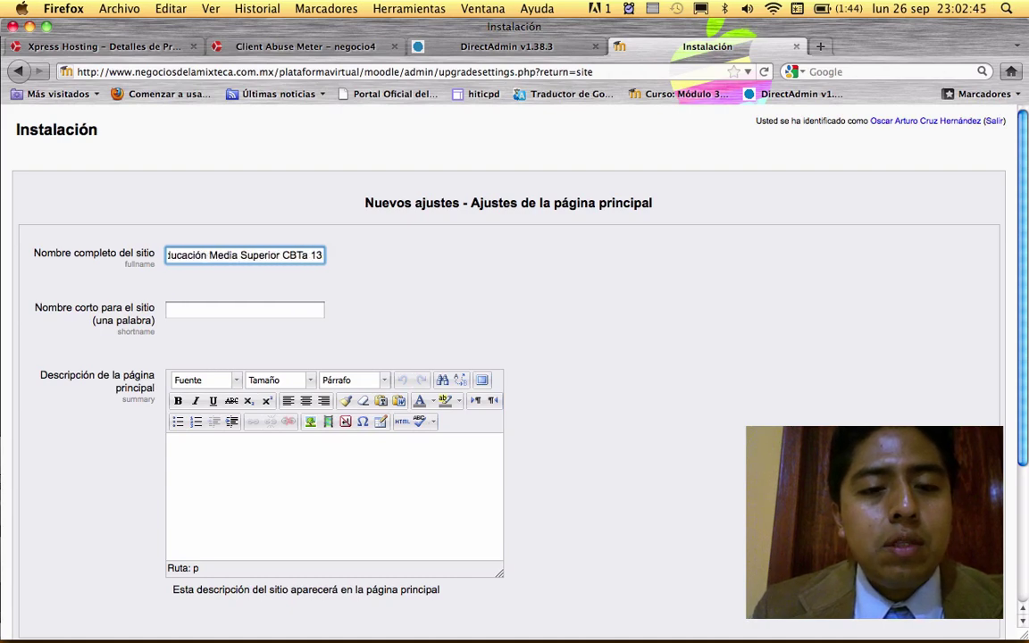
- Replace the short site name PVEMS with 'PlataformaVirtual'
click(197, 314)
text(PV)
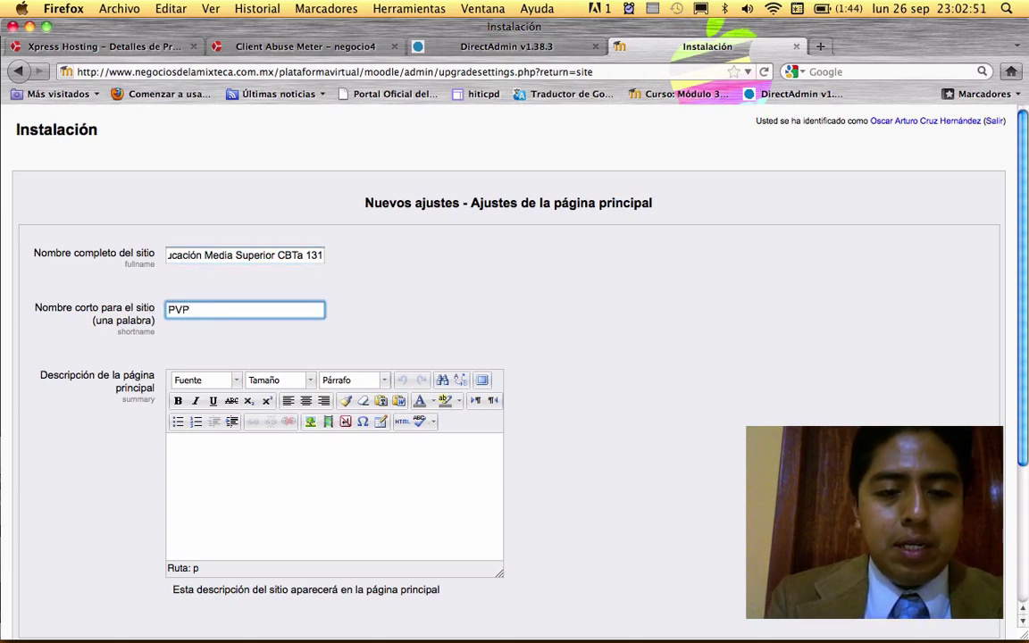
text(EMS)
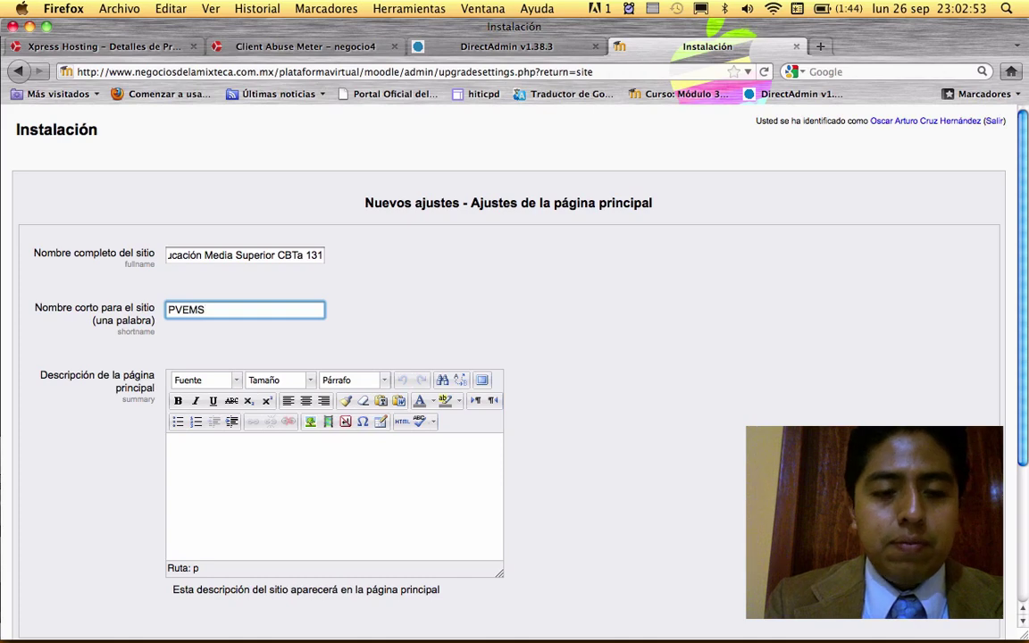
scroll(578, 363, down, 1)
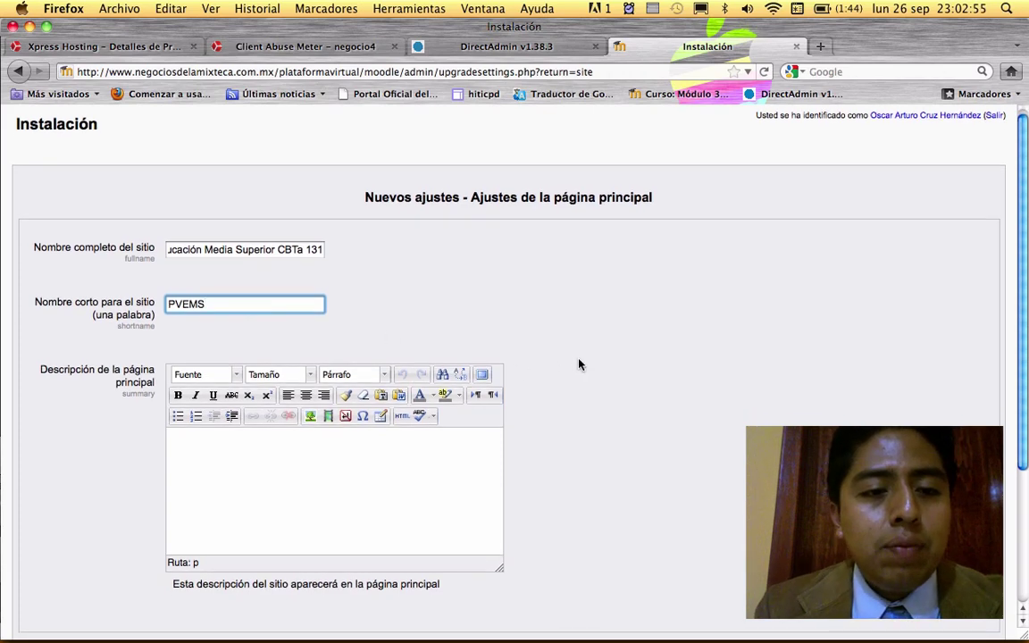
scroll(579, 363, down, 3)
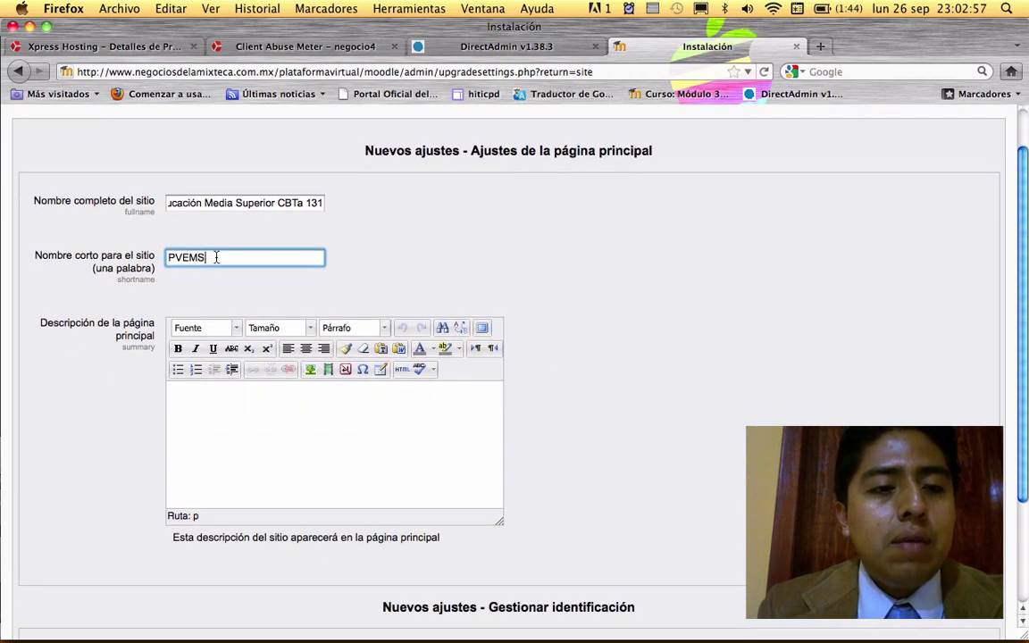
double_click(215, 258)
text(P)
text(pla)
key(BackSpace)
key(BackSpace)
key(BackSpace)
key(BackSpace)
text(Platafo)
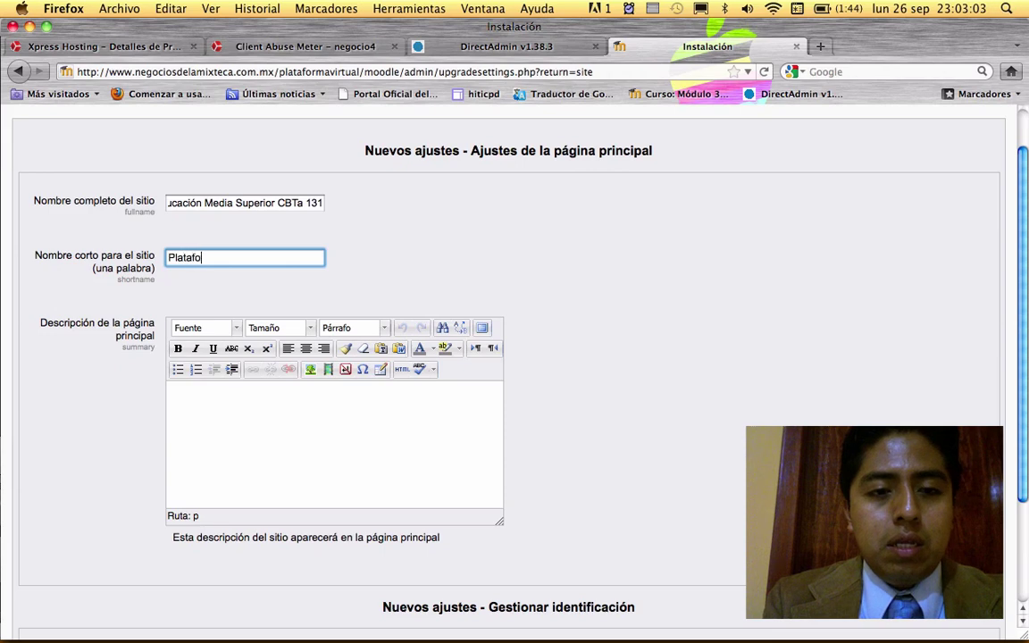
text(rmaVirtual)
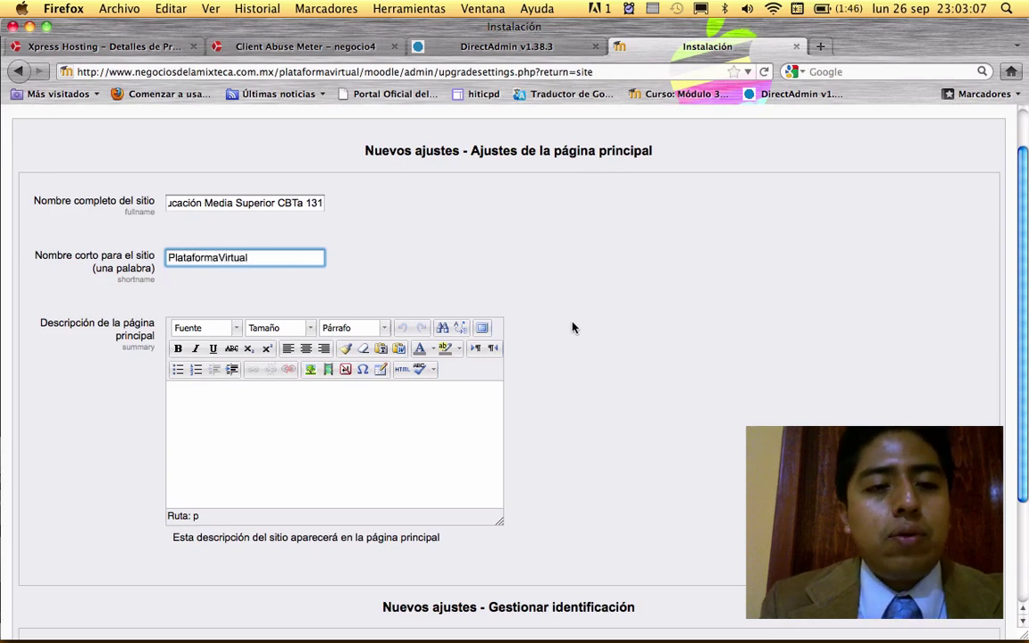
scroll(572, 327, down, 2)
scroll(572, 326, down, 1)
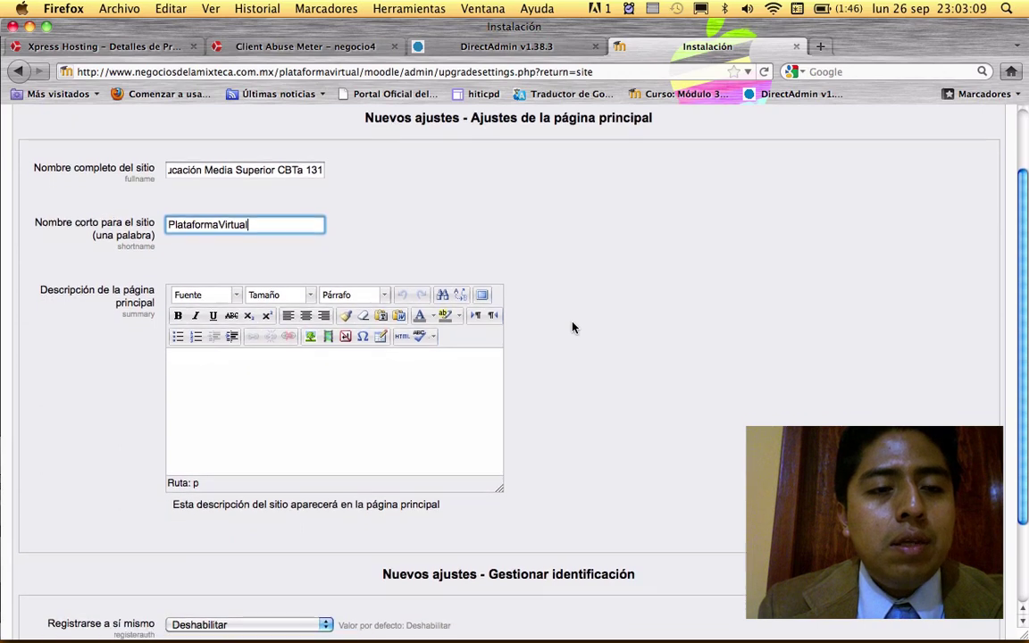
scroll(572, 327, down, 1)
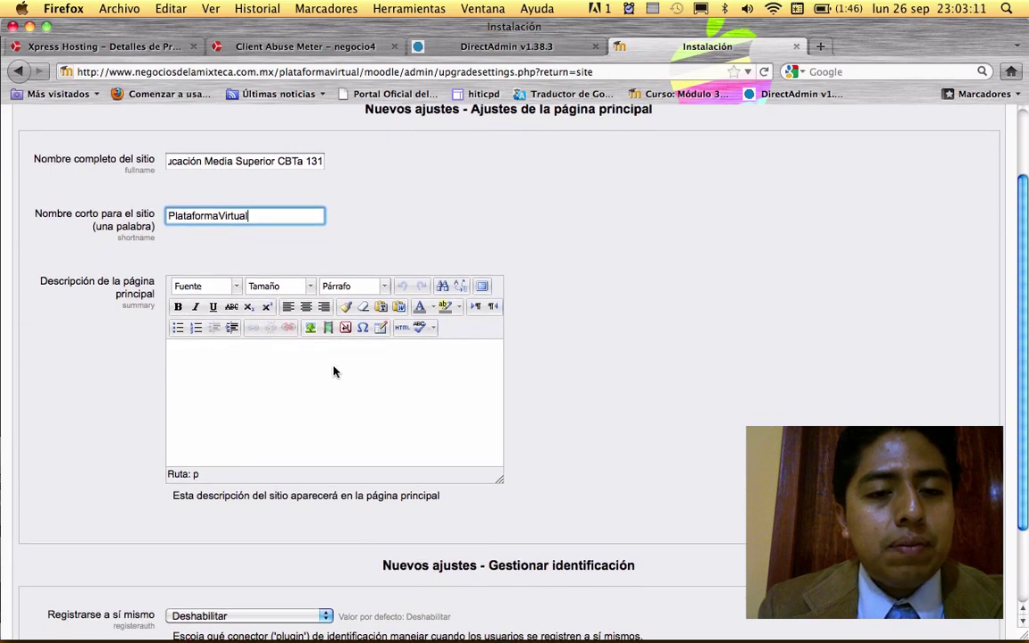
- Write the welcome sentence about the virtual education platform using Web 2.0 tools, dropping 'Moodle'
click(278, 372)
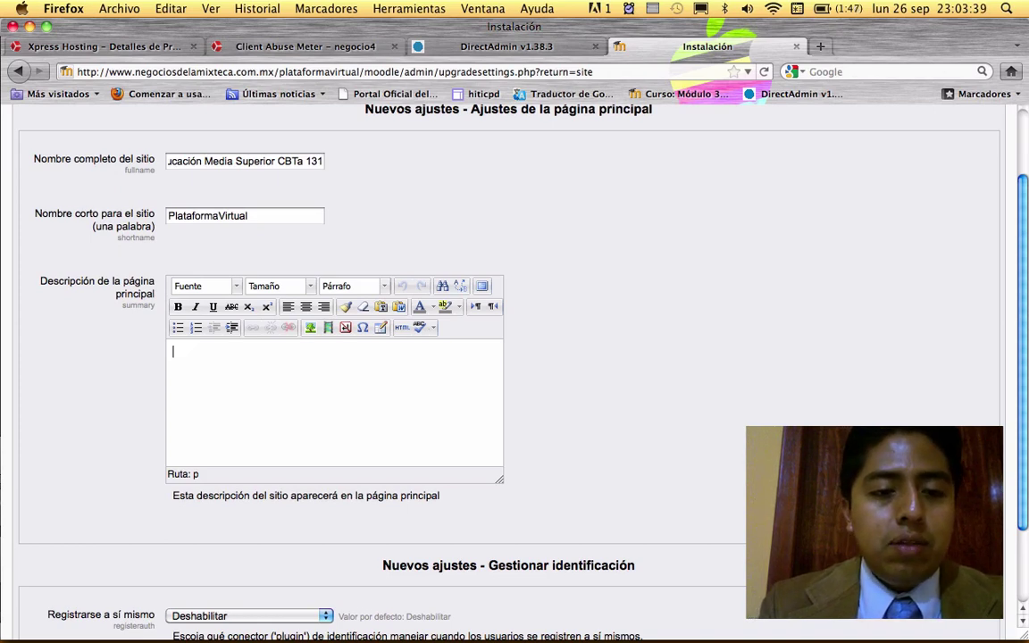
text(B)
key(BackSpace)
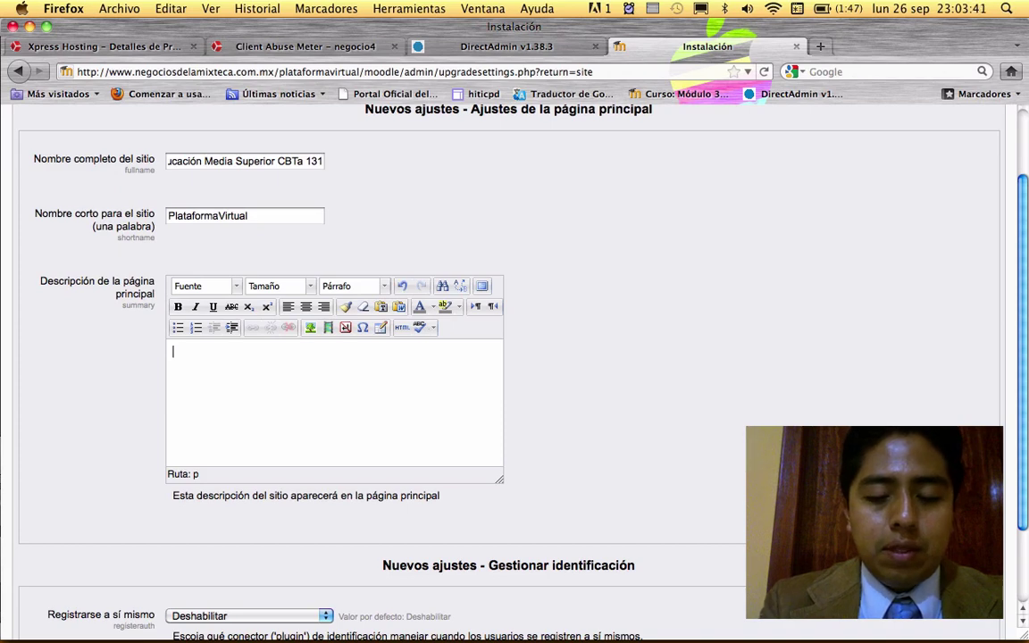
text(Bienvenidos a)
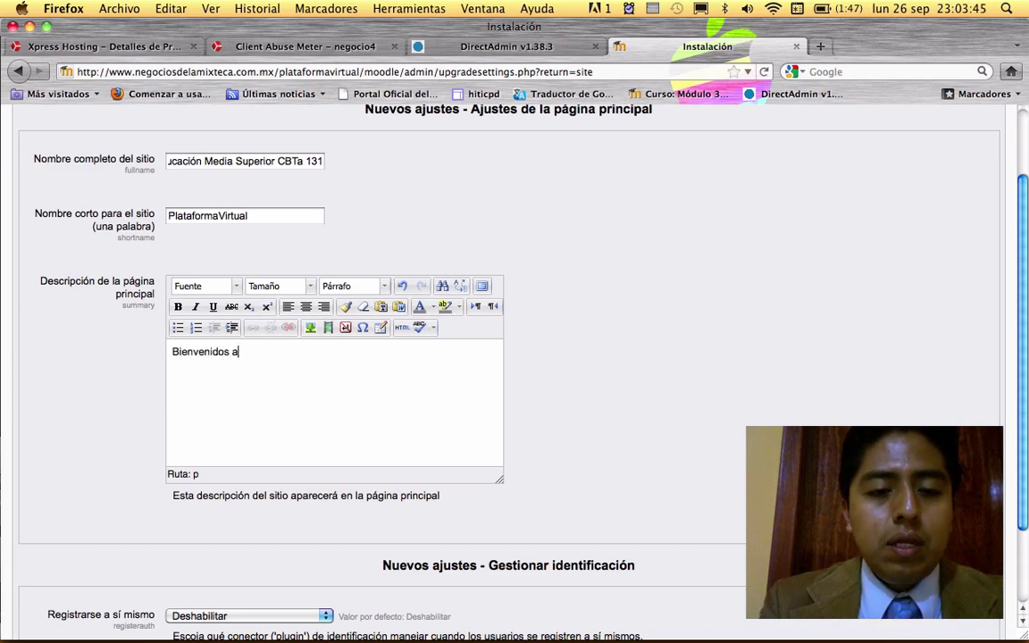
text(l )
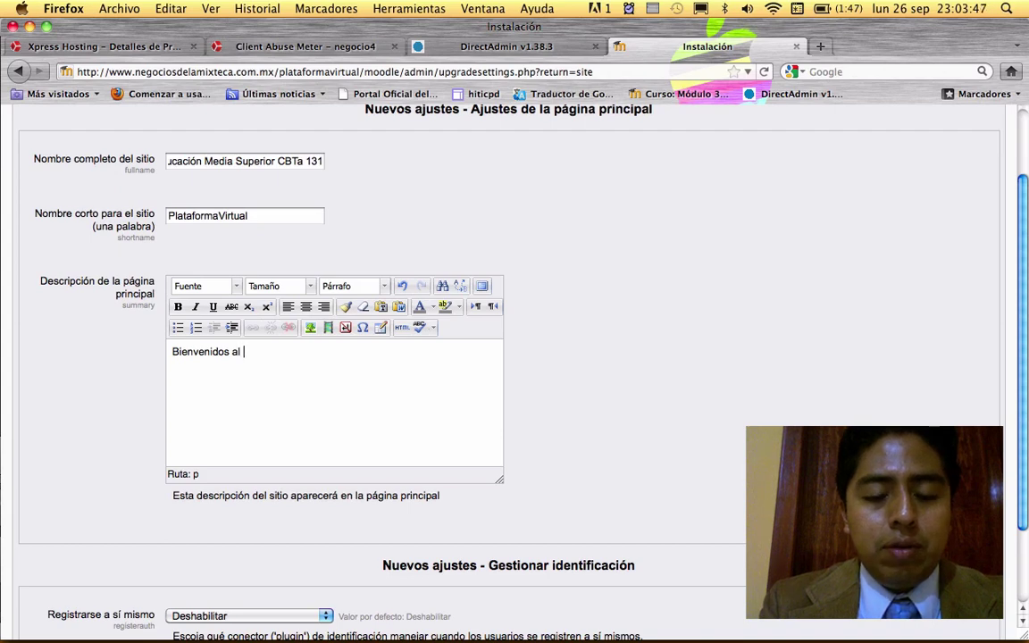
text(a Plataforma )
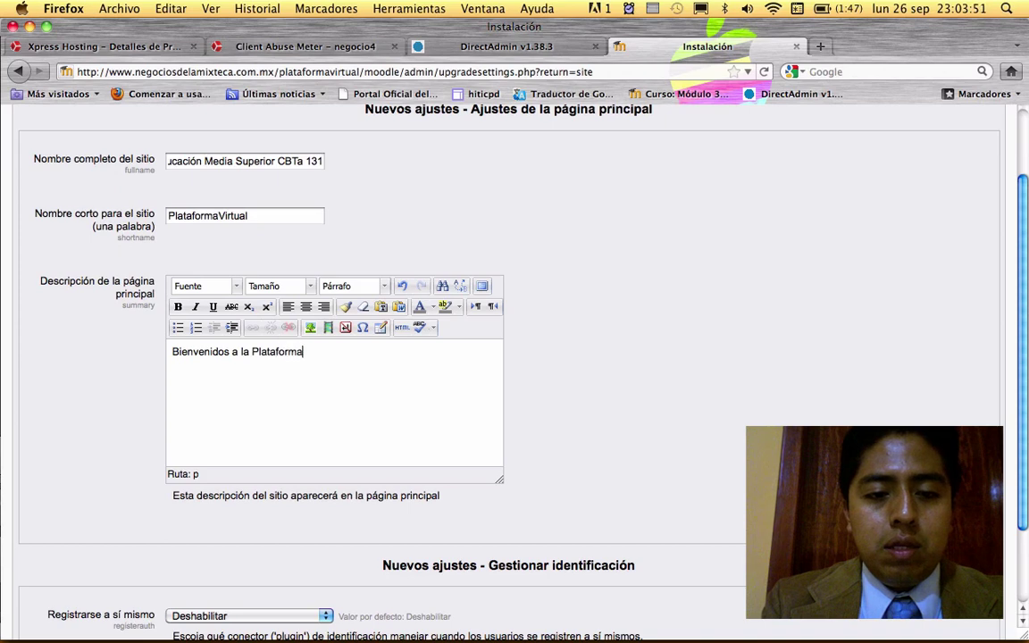
text(Virtual p)
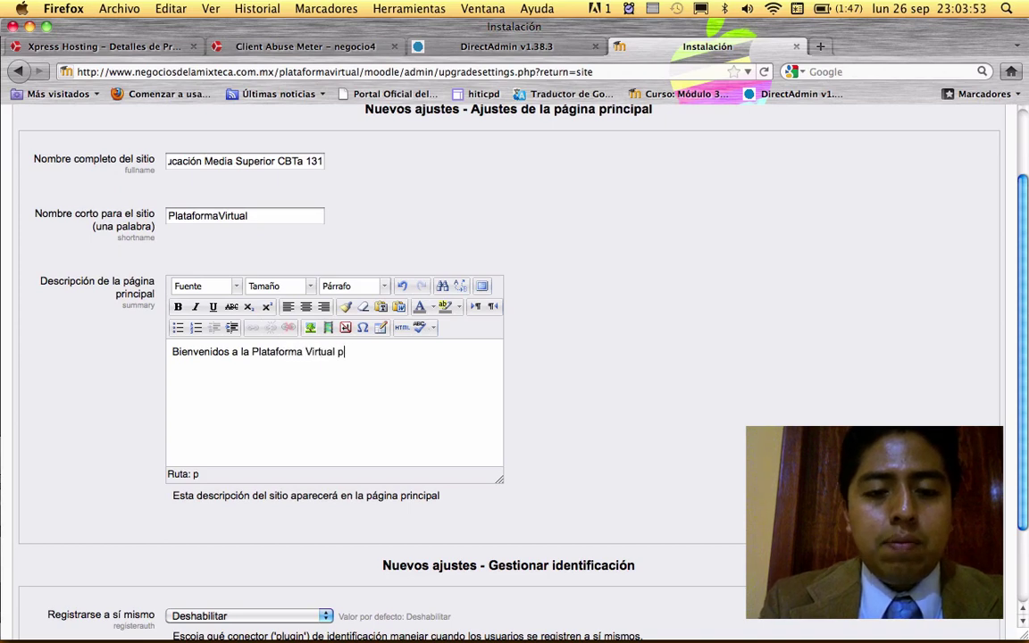
text(ara la Edución ut)
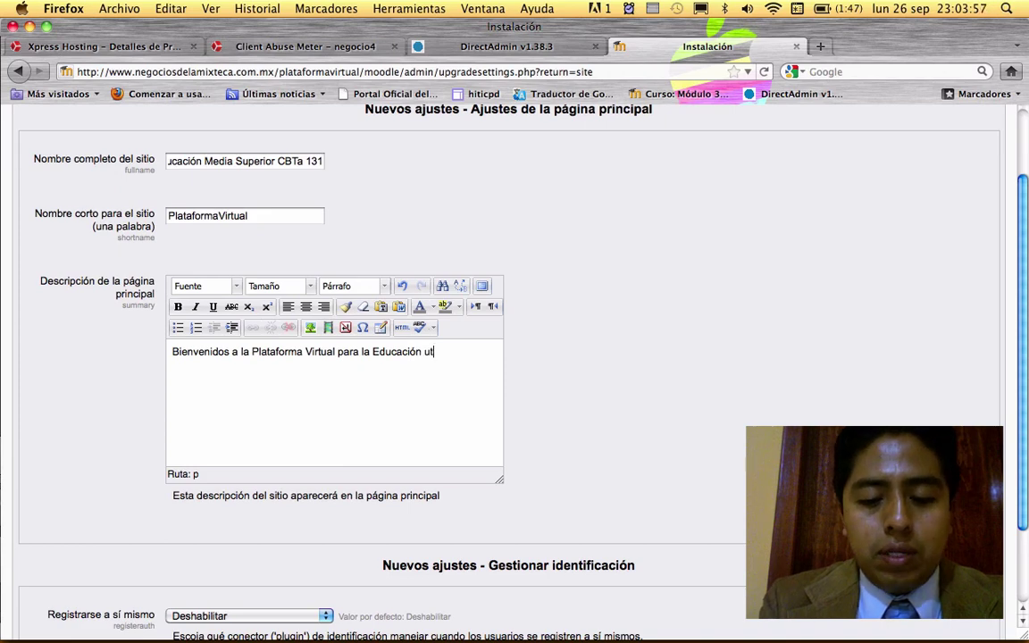
text(ilizando h)
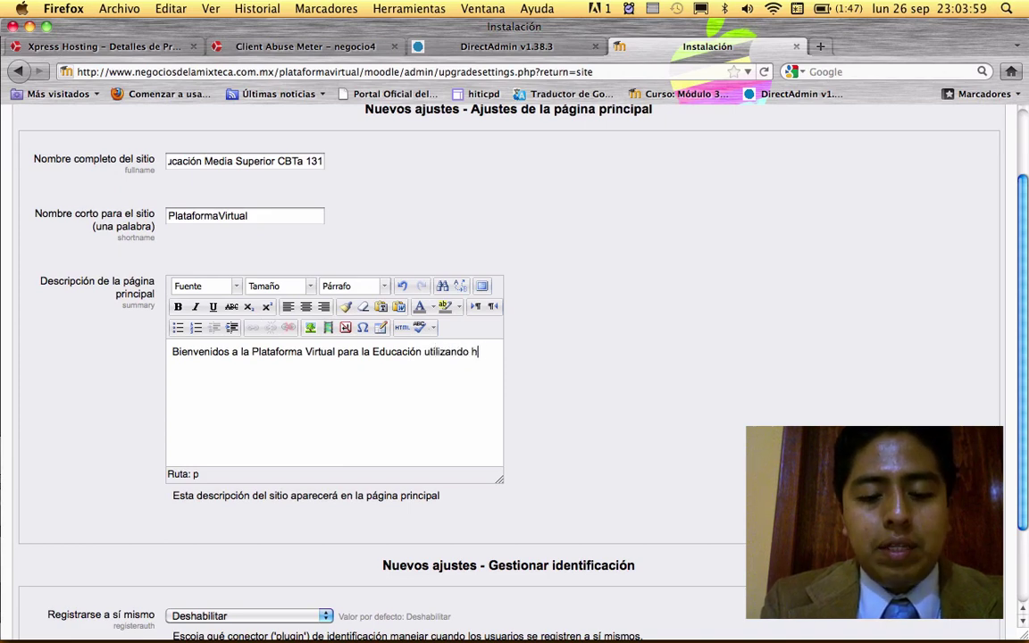
text(erramientas tecnológicas de a)
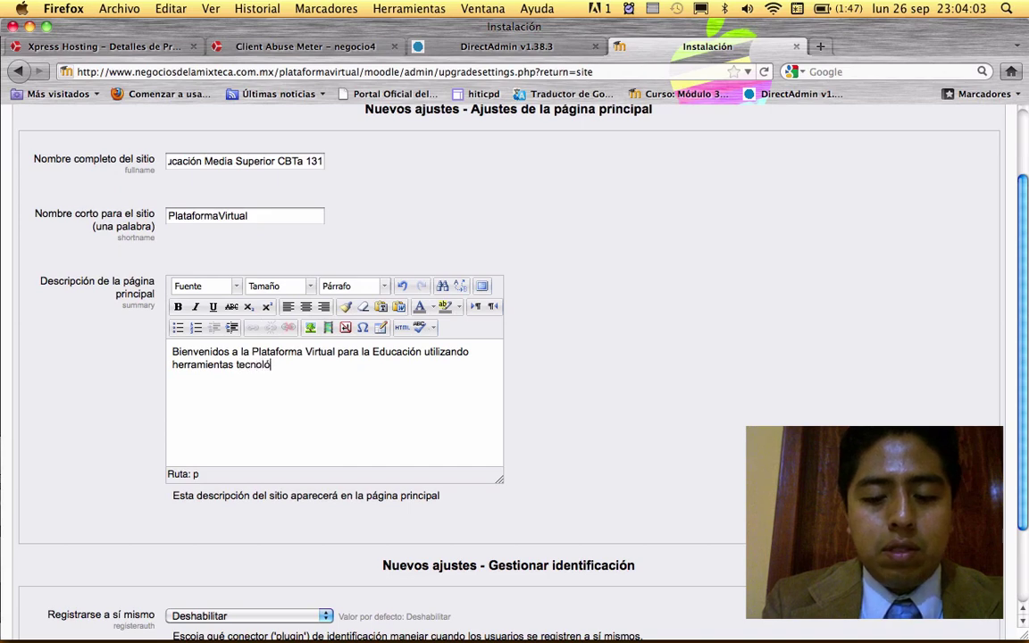
key(BackSpace)
text(la Web)
key(BackSpace)
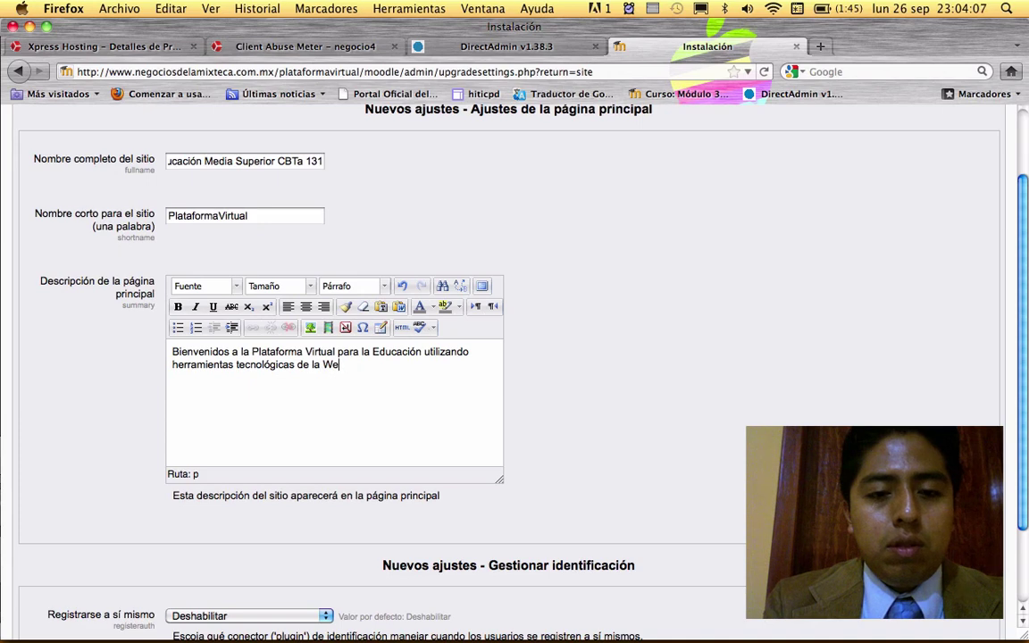
text(eb 2.0.)
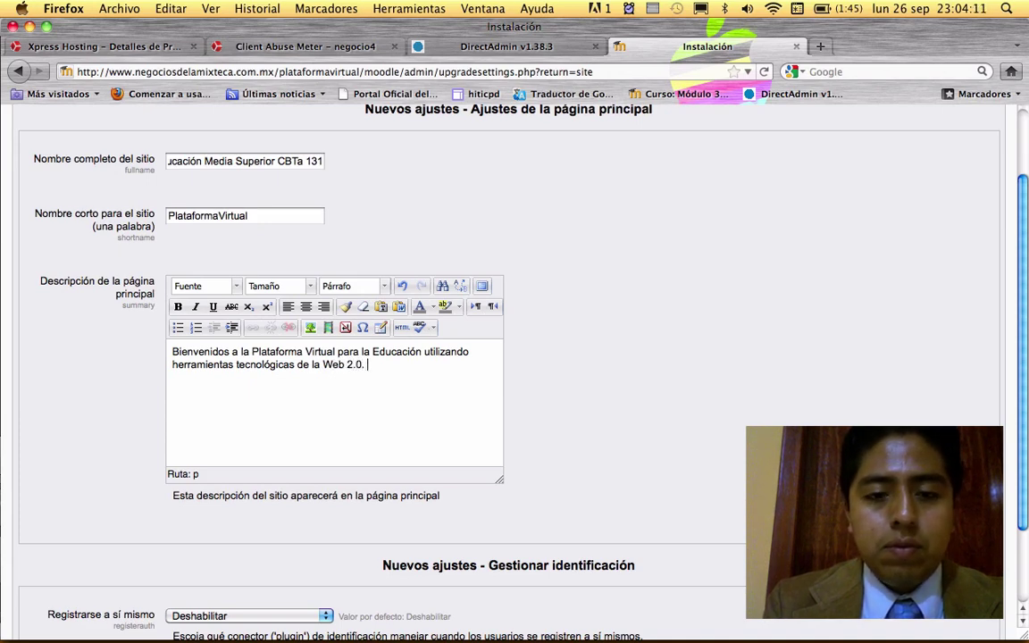
text( Moodle)
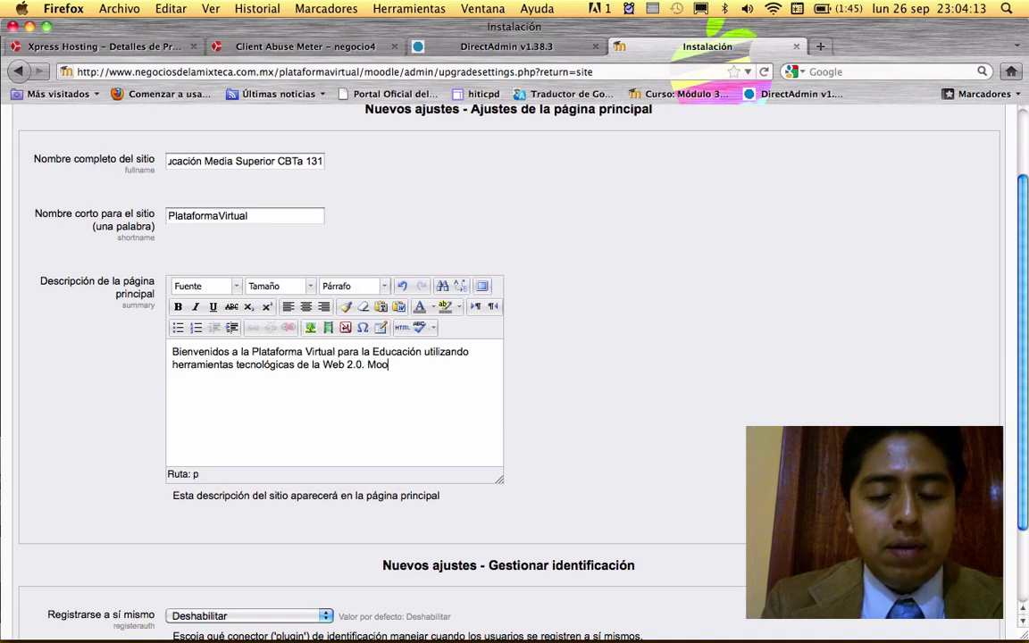
key(BackSpace)
key(BackSpace)
key(BackSpace)
key(BackSpace)
key(BackSpace)
key(BackSpace)
key(BackSpace)
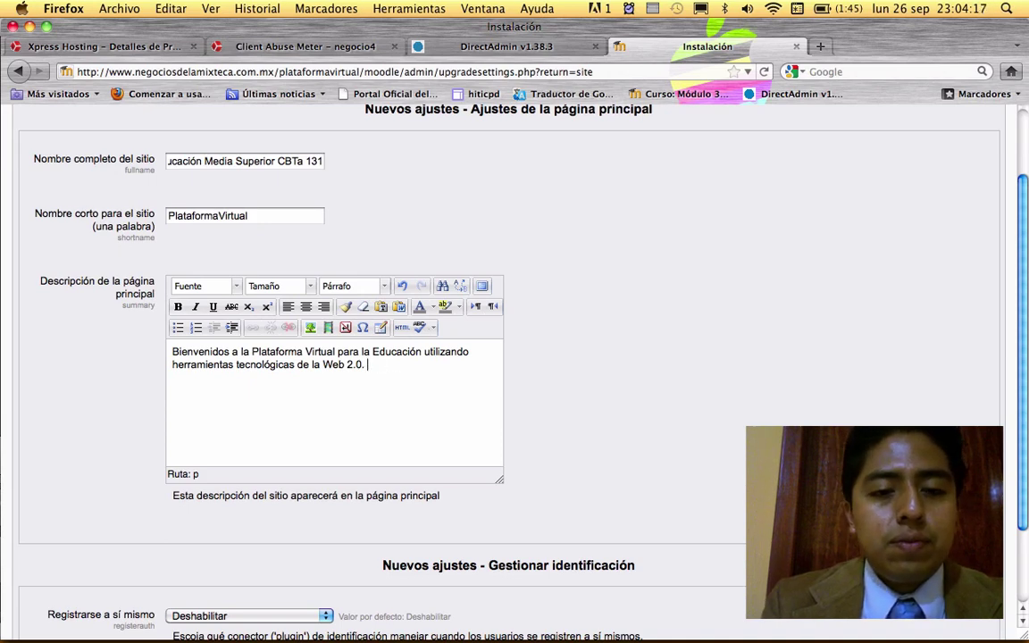
- Add the author's introduction as teacher since 2007 at Centro de Bachillerato Tecnológico Agropecuario No. 131
scroll(471, 336, down, 1)
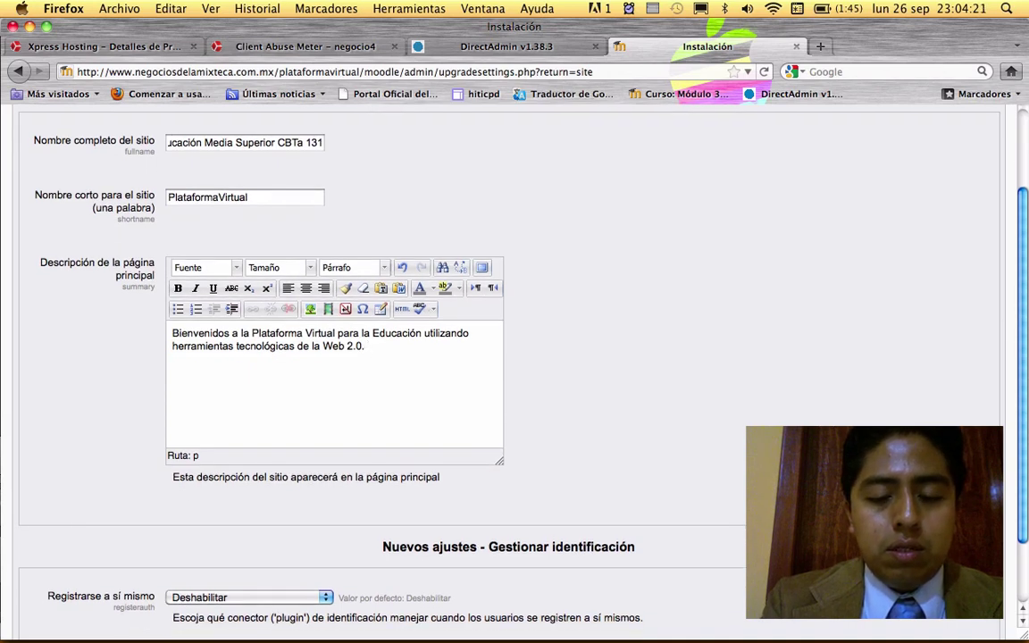
text(Soy Os)
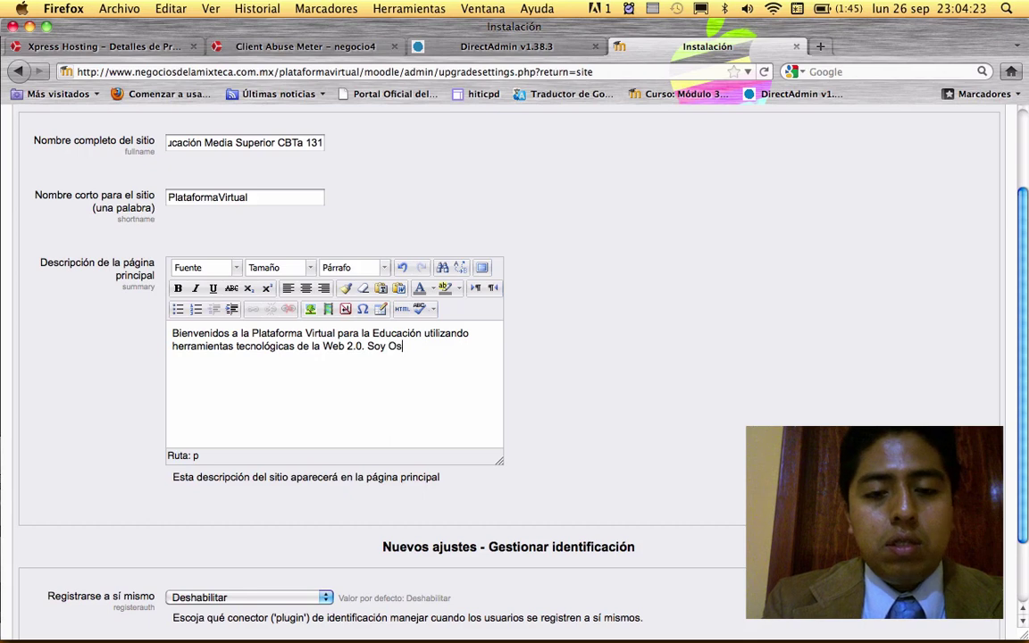
text(car Arturo,)
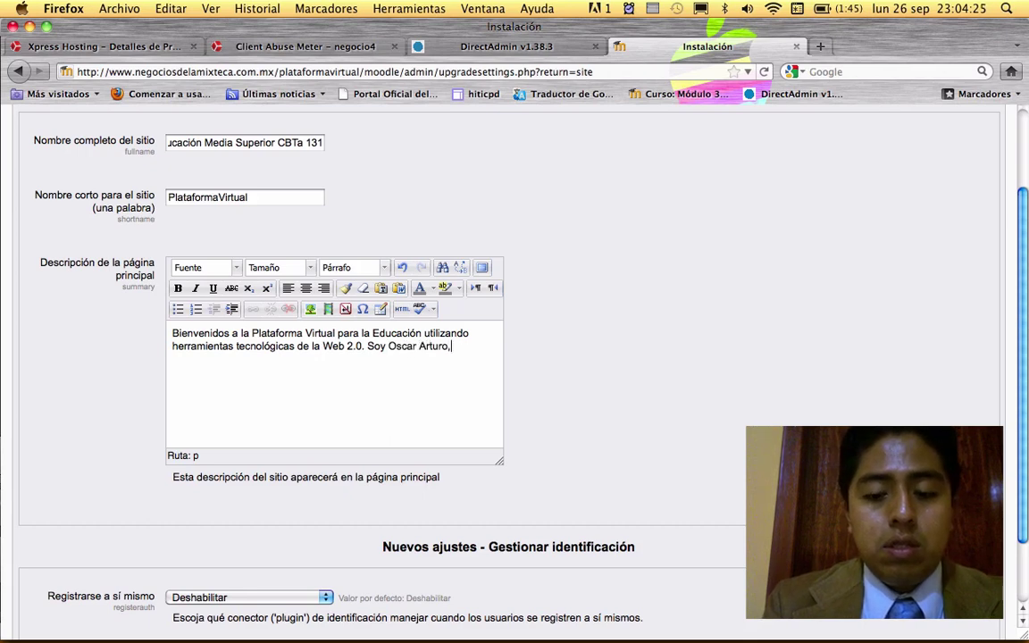
text(Docente desde el 2007 del )
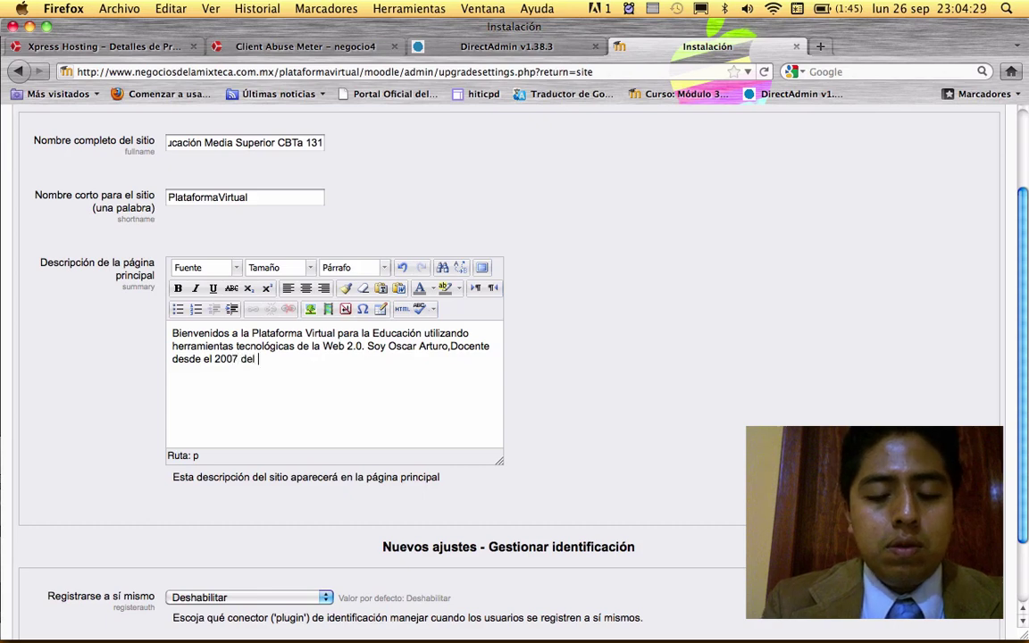
text(Centro de b)
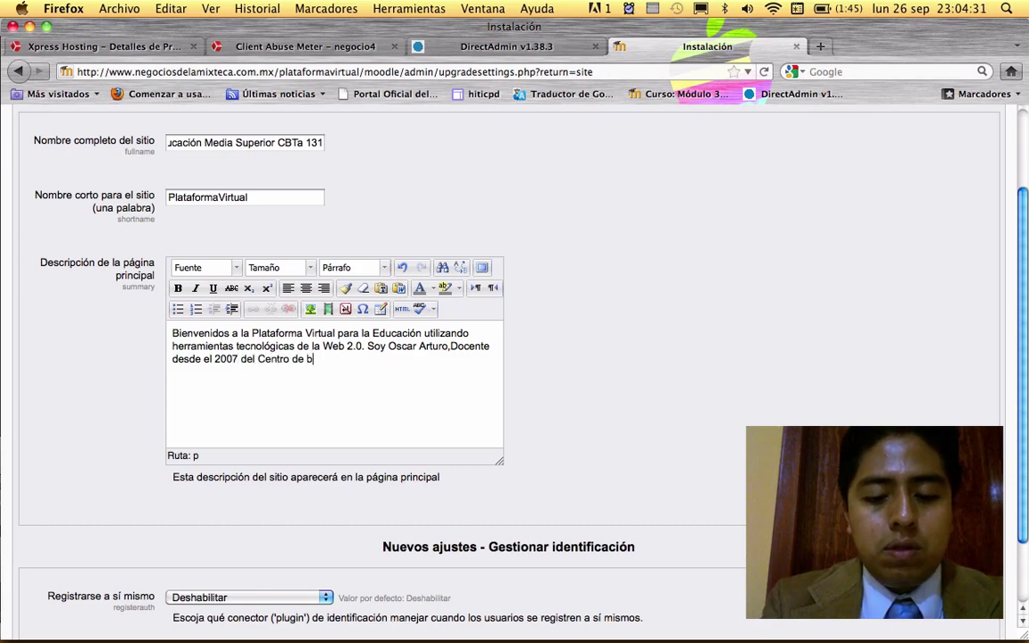
text(Bachille)
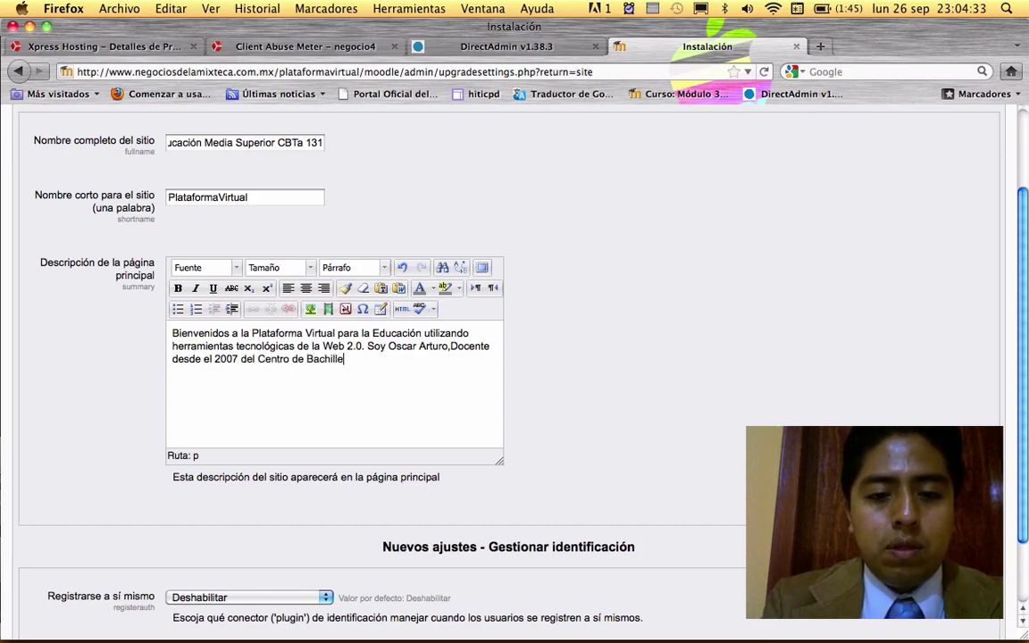
text(rato Te)
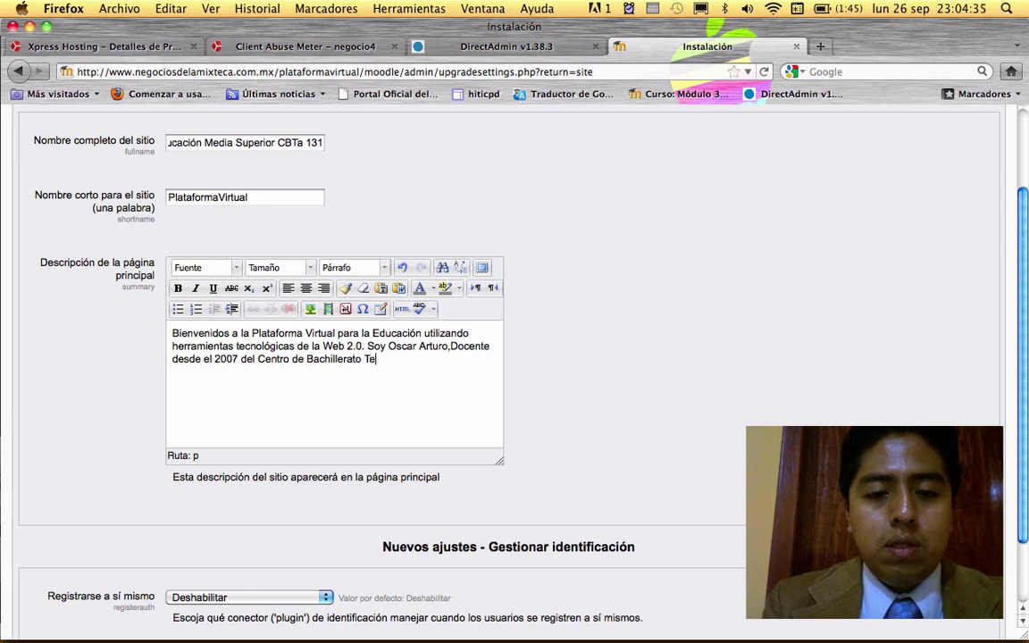
text(cnológico )
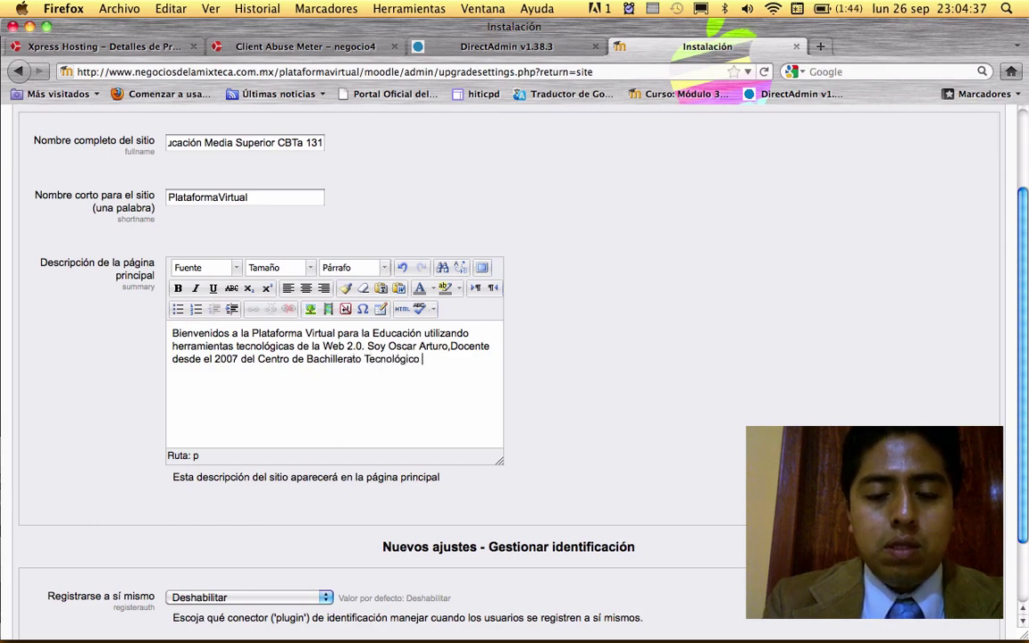
text(Agropecuari)
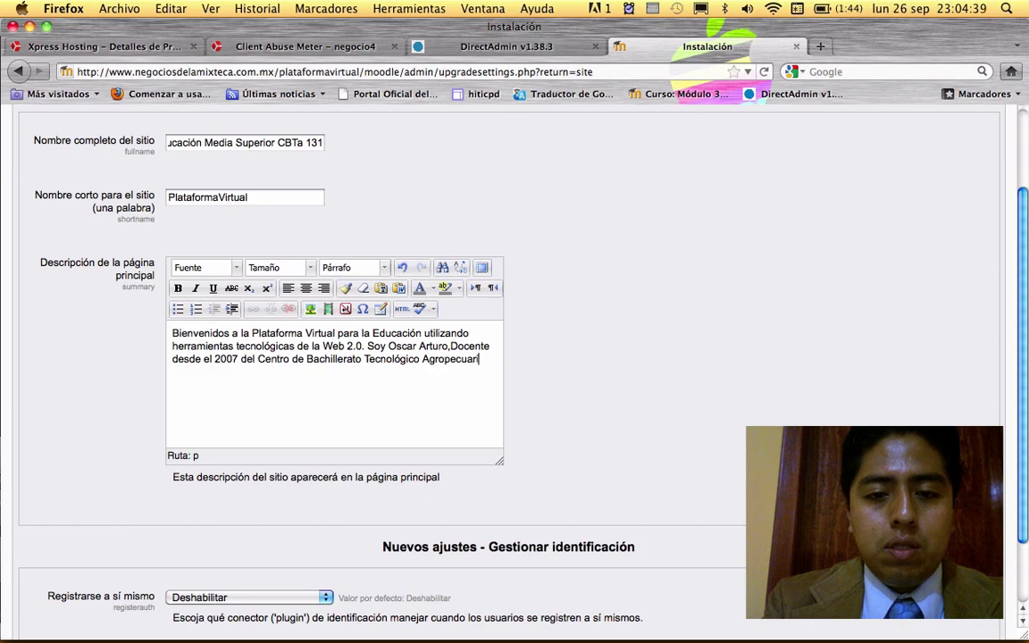
text(o No. 131.)
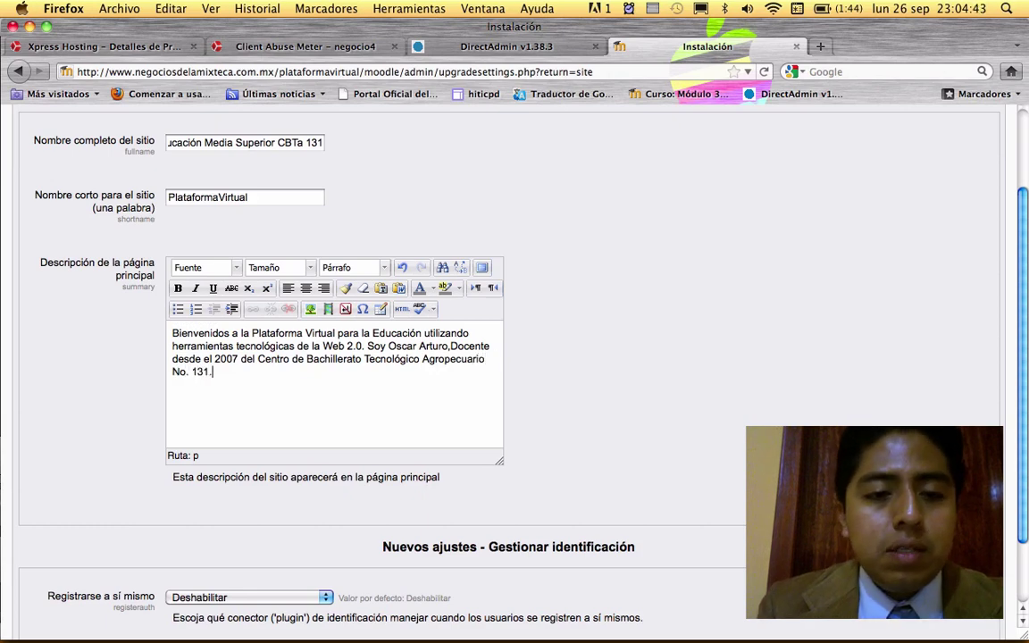
text(asdfasdfsd)
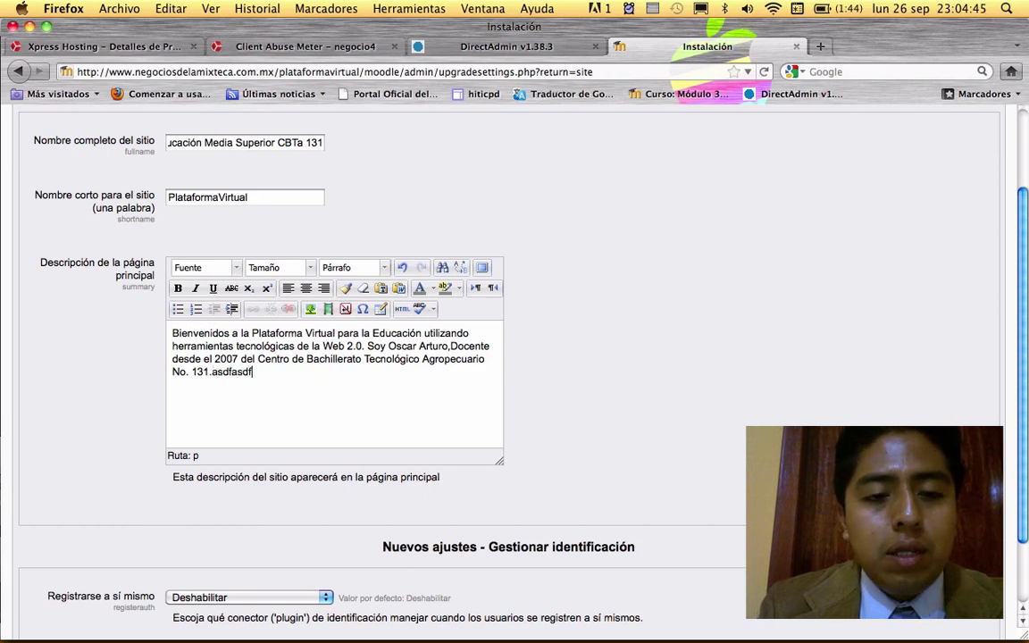
key(BackSpace)
key(BackSpace)
key(BackSpace)
key(BackSpace)
key(BackSpace)
key(BackSpace)
key(BackSpace)
key(BackSpace)
key(BackSpace)
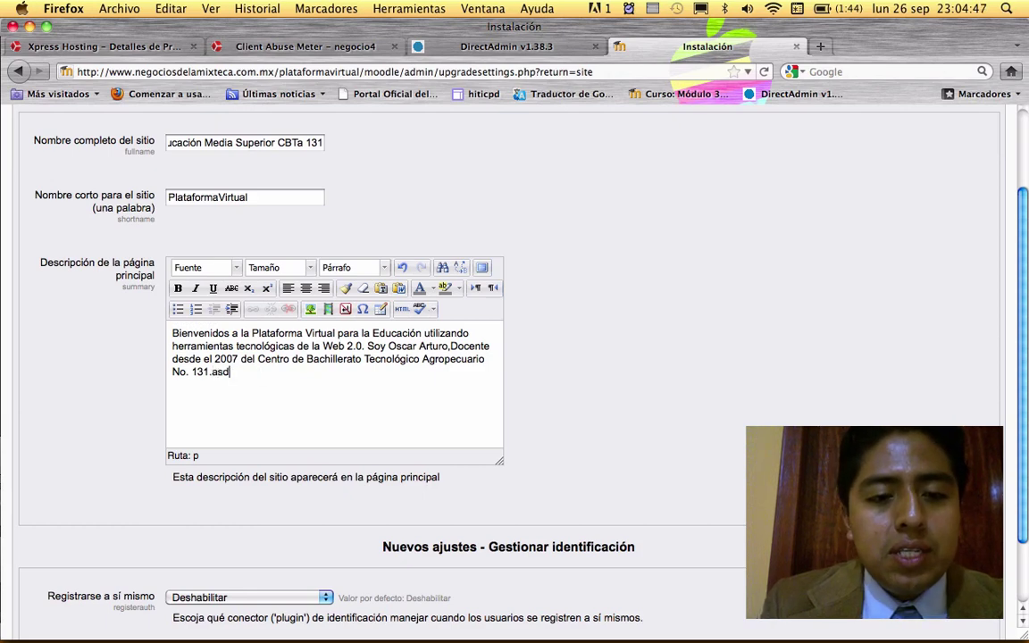
key(BackSpace)
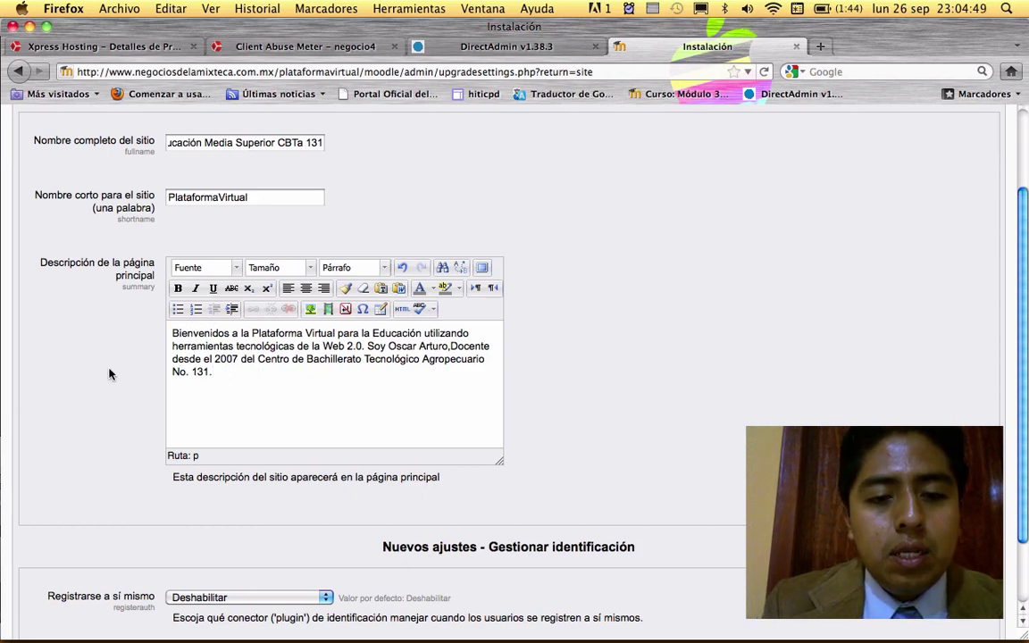
scroll(103, 404, down, 1)
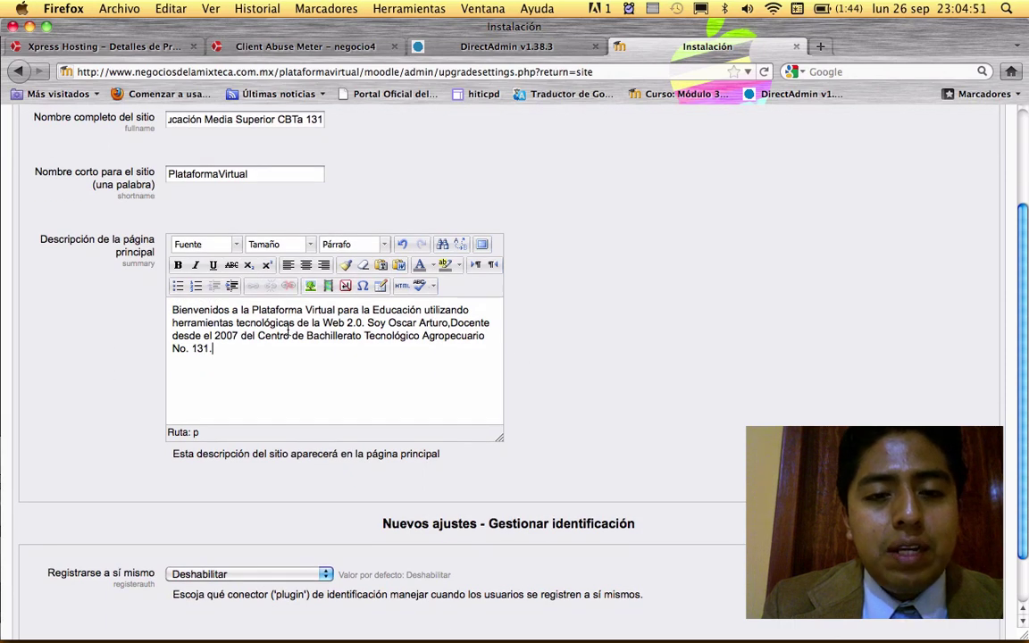
- Format the whole description as bold, dark green Arial at size 4 (14pt)
drag(215, 350, 158, 286)
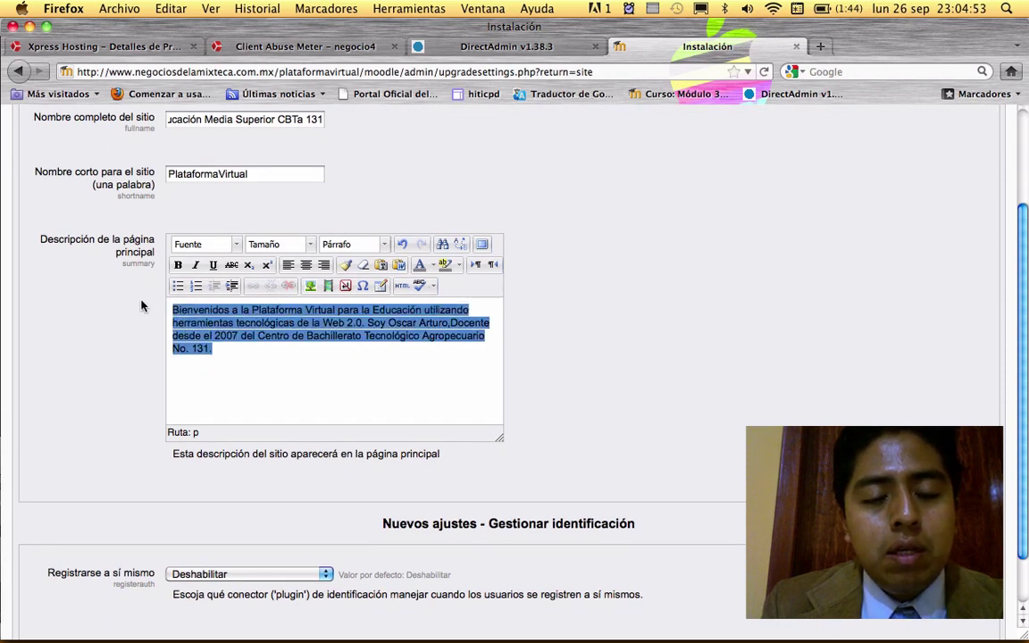
click(237, 245)
click(190, 295)
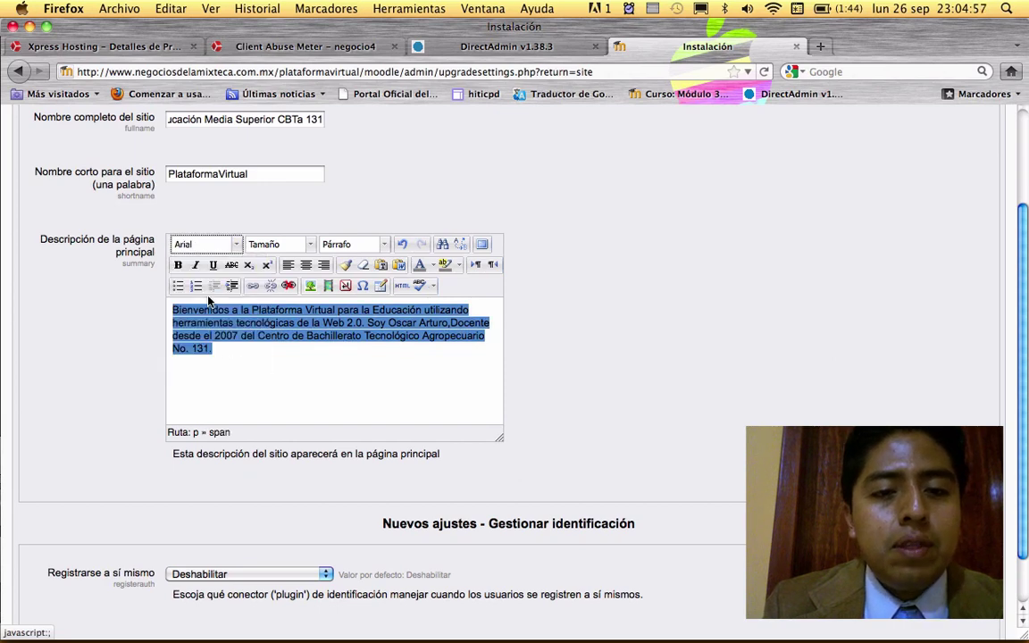
click(310, 244)
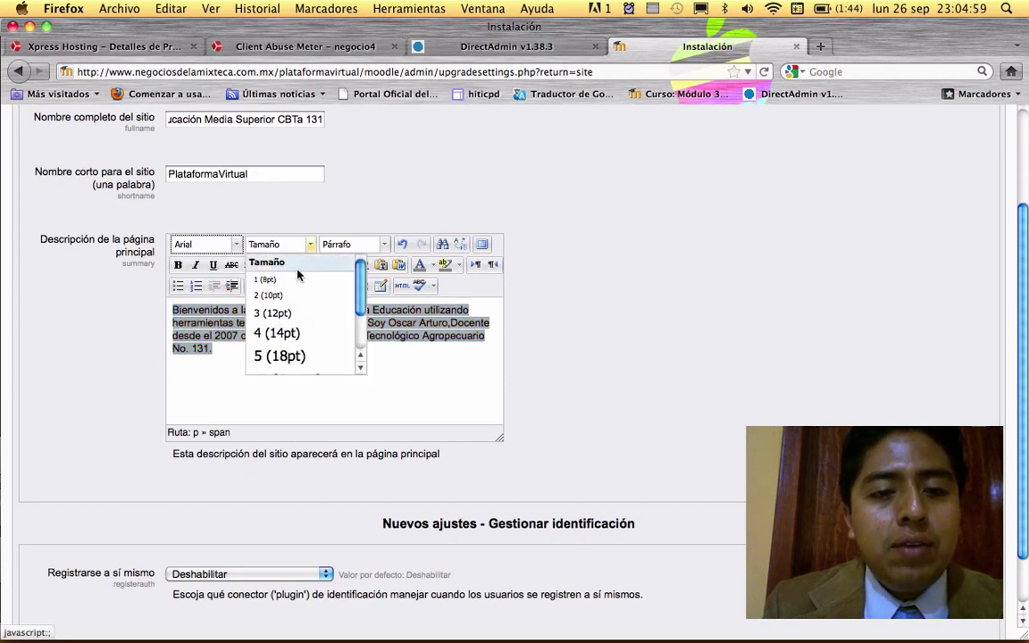
click(257, 333)
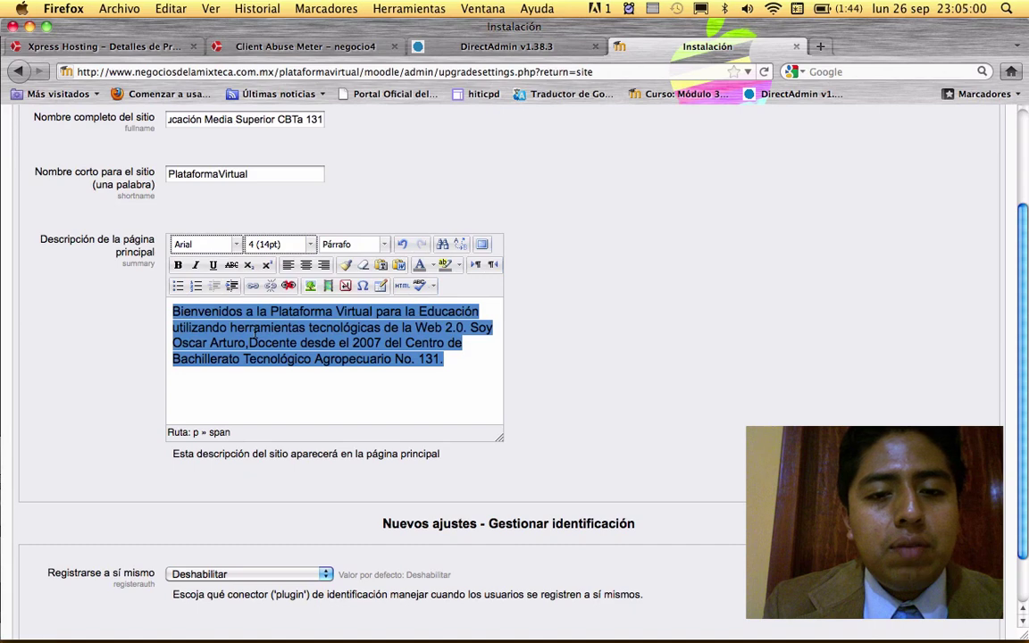
click(177, 265)
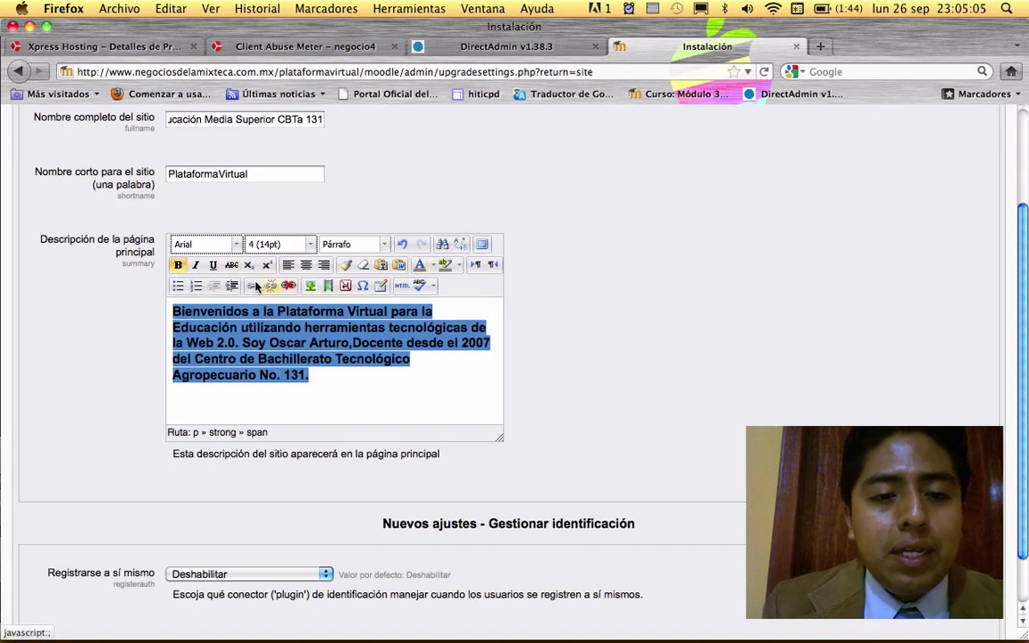
click(432, 265)
click(454, 281)
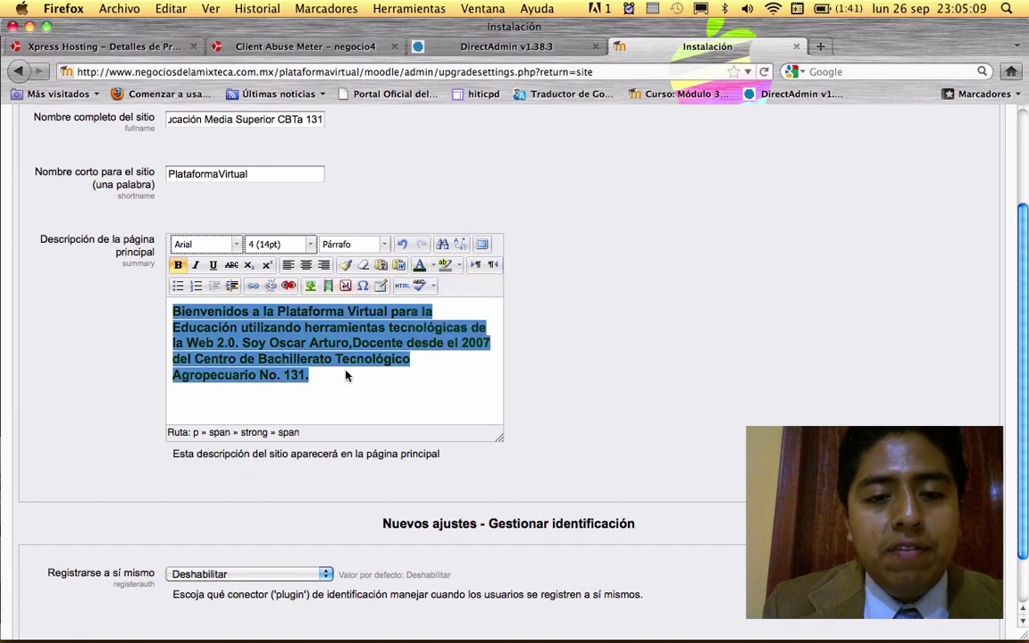
- Reselect the description text and center it
click(333, 384)
drag(333, 384, 120, 301)
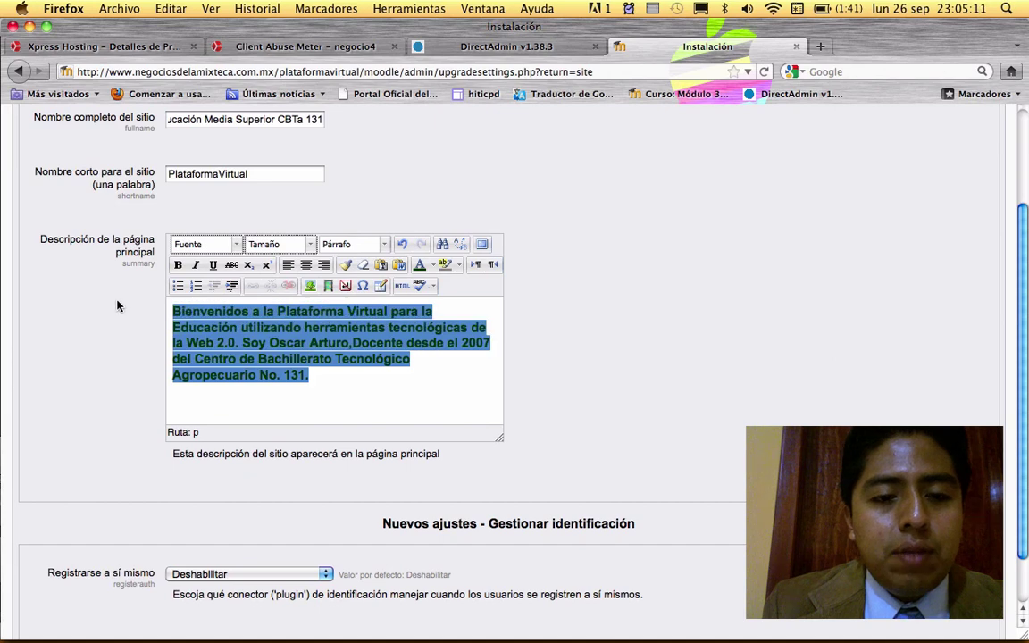
click(306, 264)
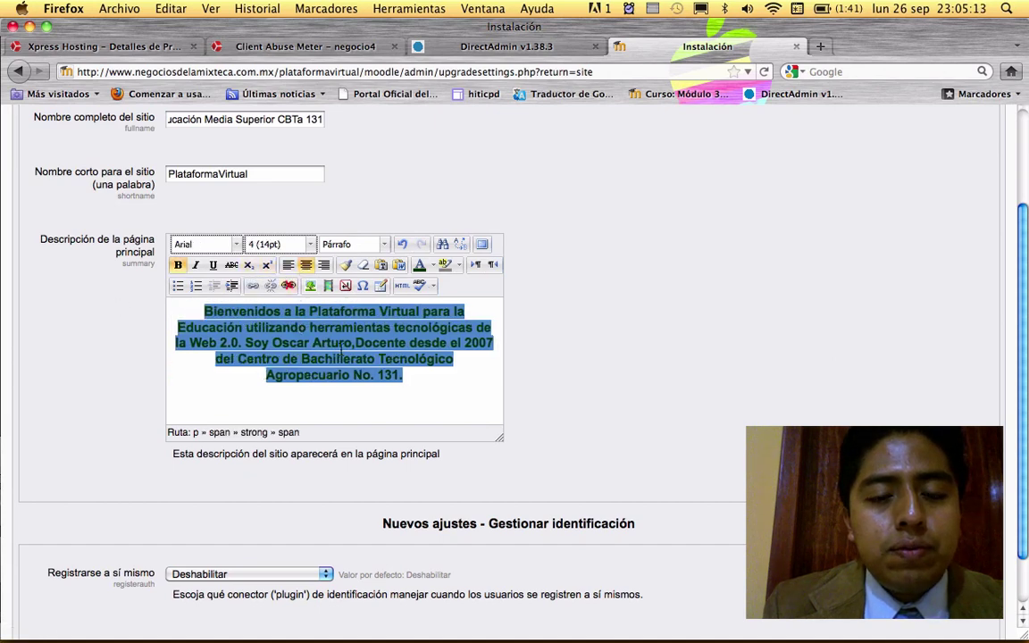
click(361, 358)
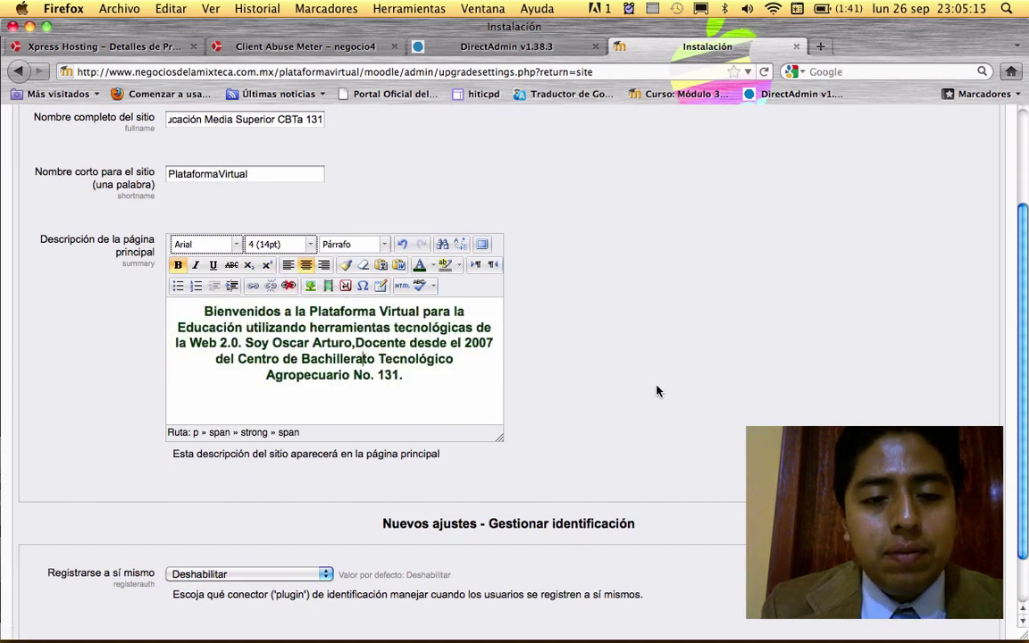
scroll(657, 390, down, 1)
scroll(656, 390, down, 1)
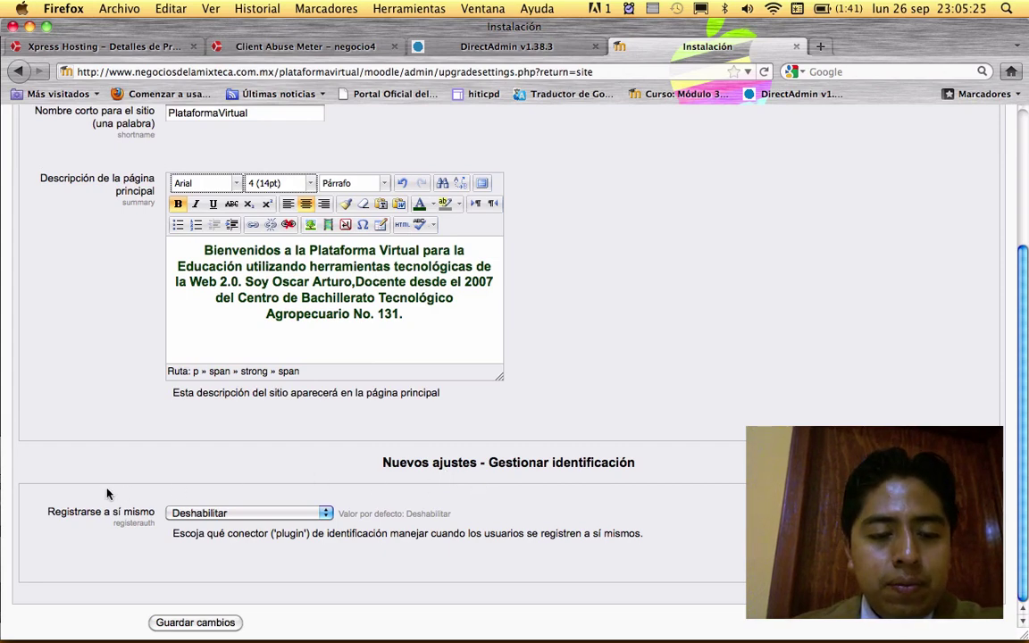
- Set Registrarse a sí mismo to Identificación basada en Email and save the changes
click(327, 515)
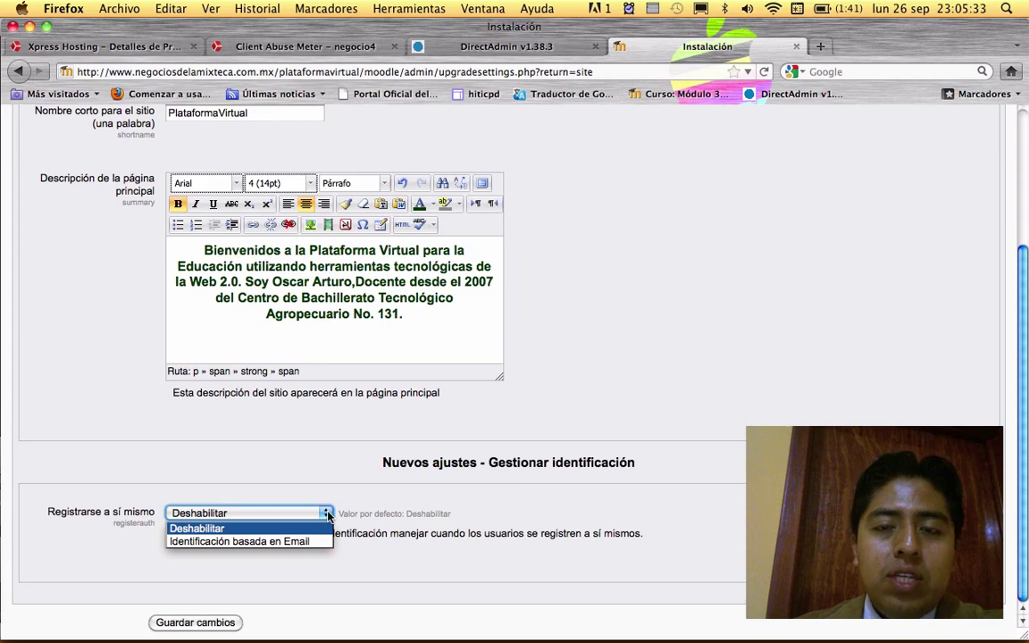
key(XF86AudioLowerVolume)
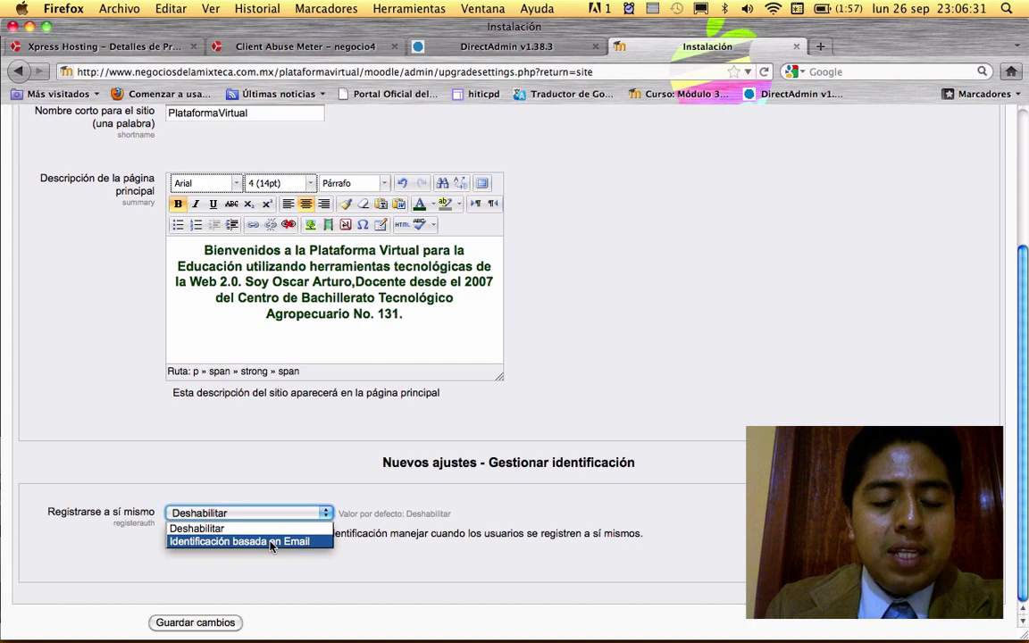
click(272, 541)
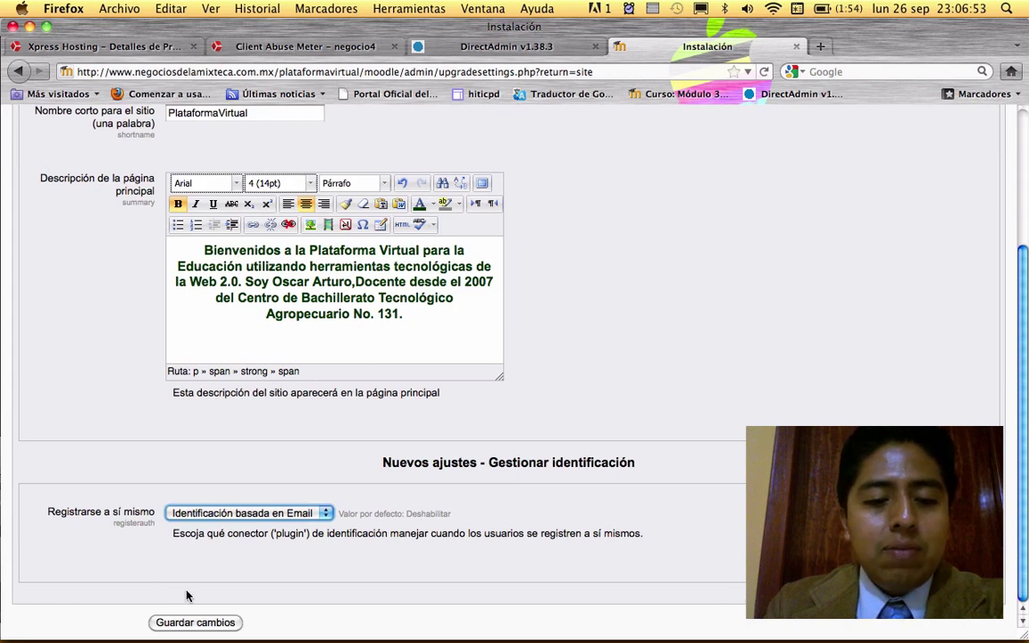
click(185, 623)
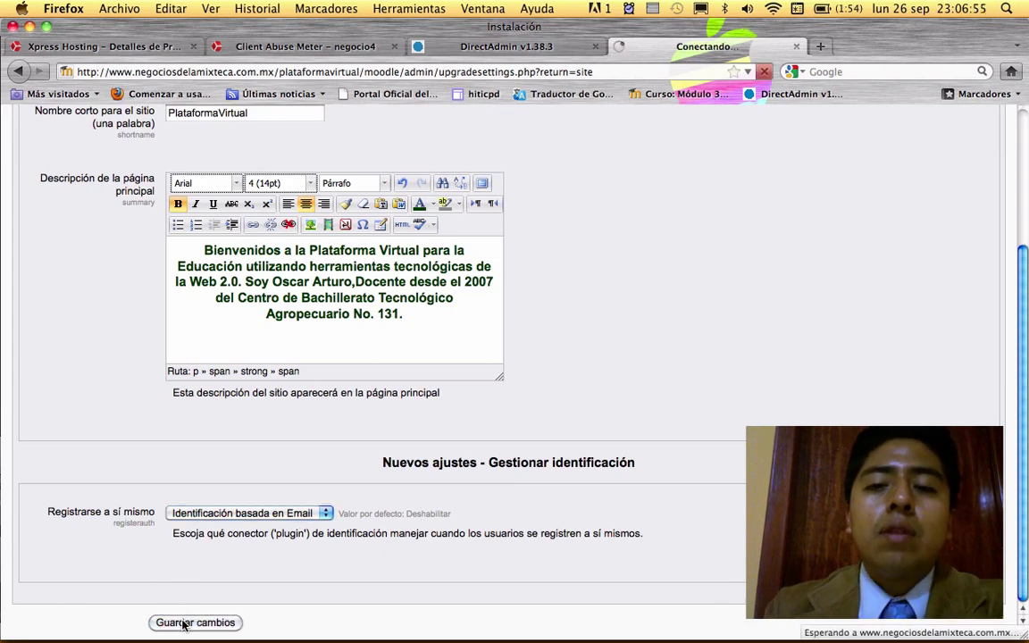